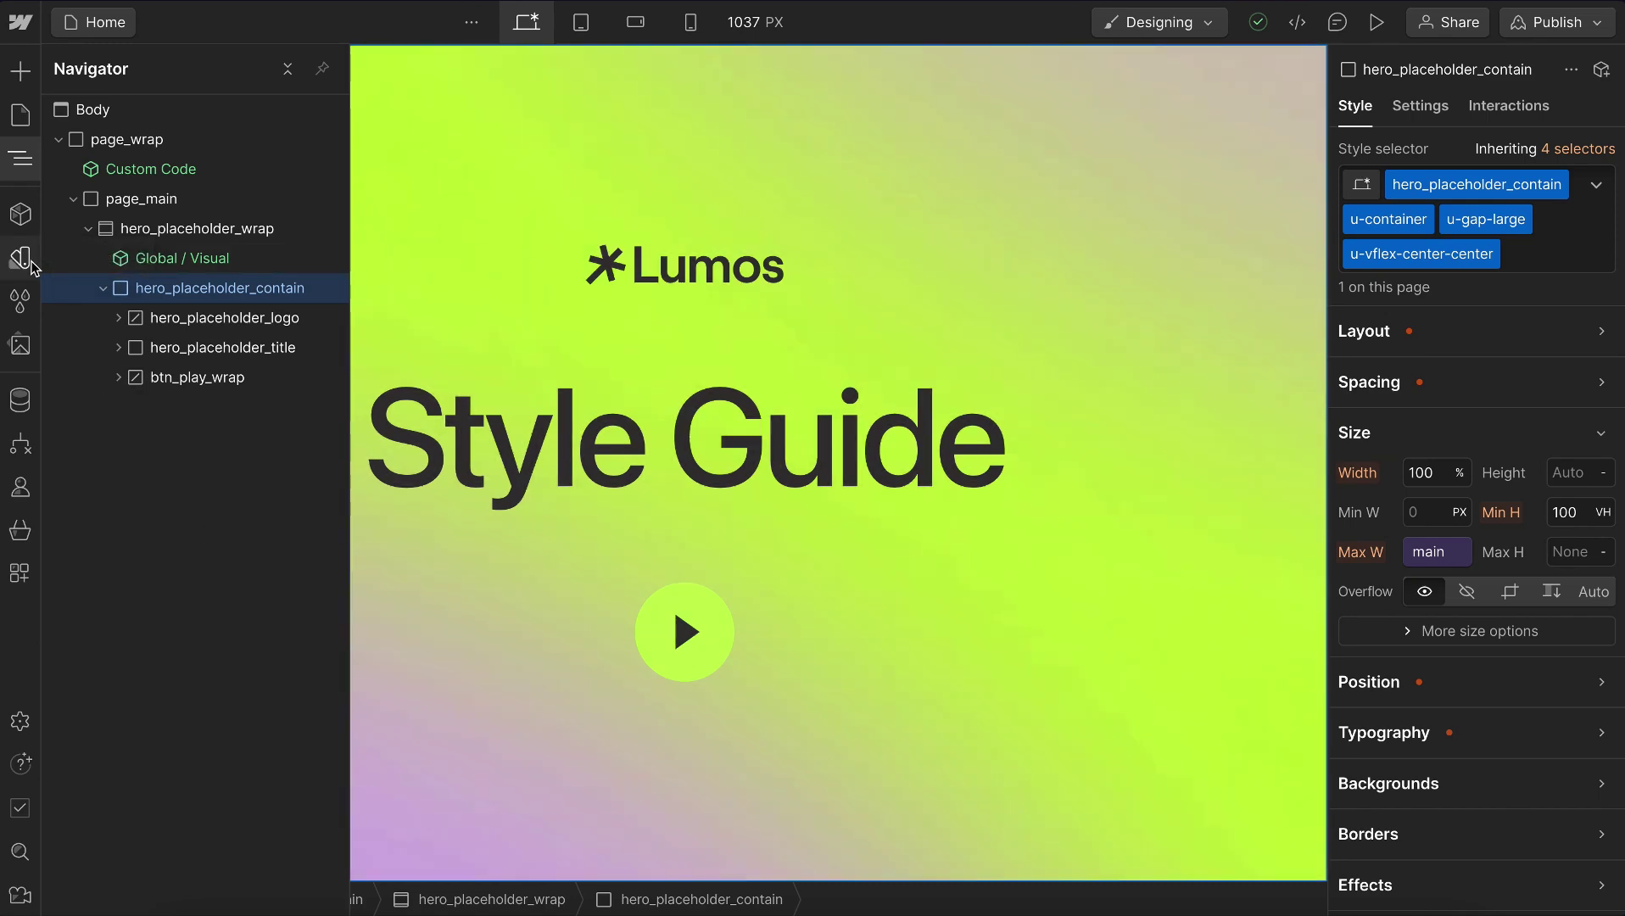
Open the site Variables and scroll to the size group listing 0rem through 16rem.
{"action": "left_click", "coordinate": [32, 266]}
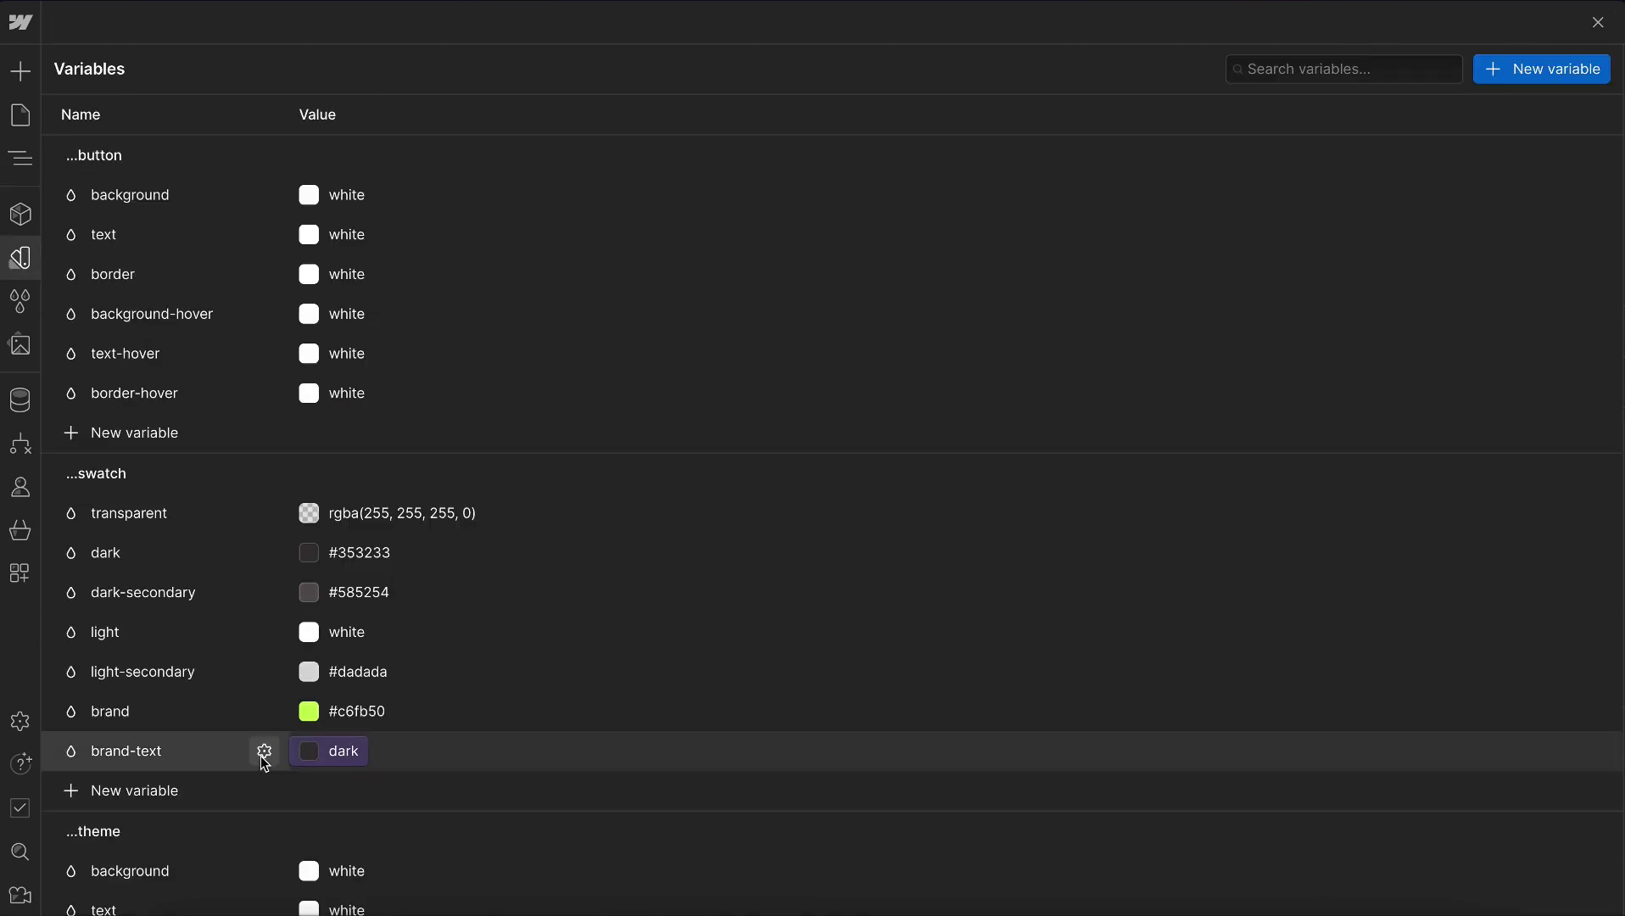
{"action": "scroll", "coordinate": [261, 760], "scroll_direction": "down", "scroll_amount": 15}
{"action": "scroll", "coordinate": [260, 756], "scroll_direction": "down", "scroll_amount": 20}
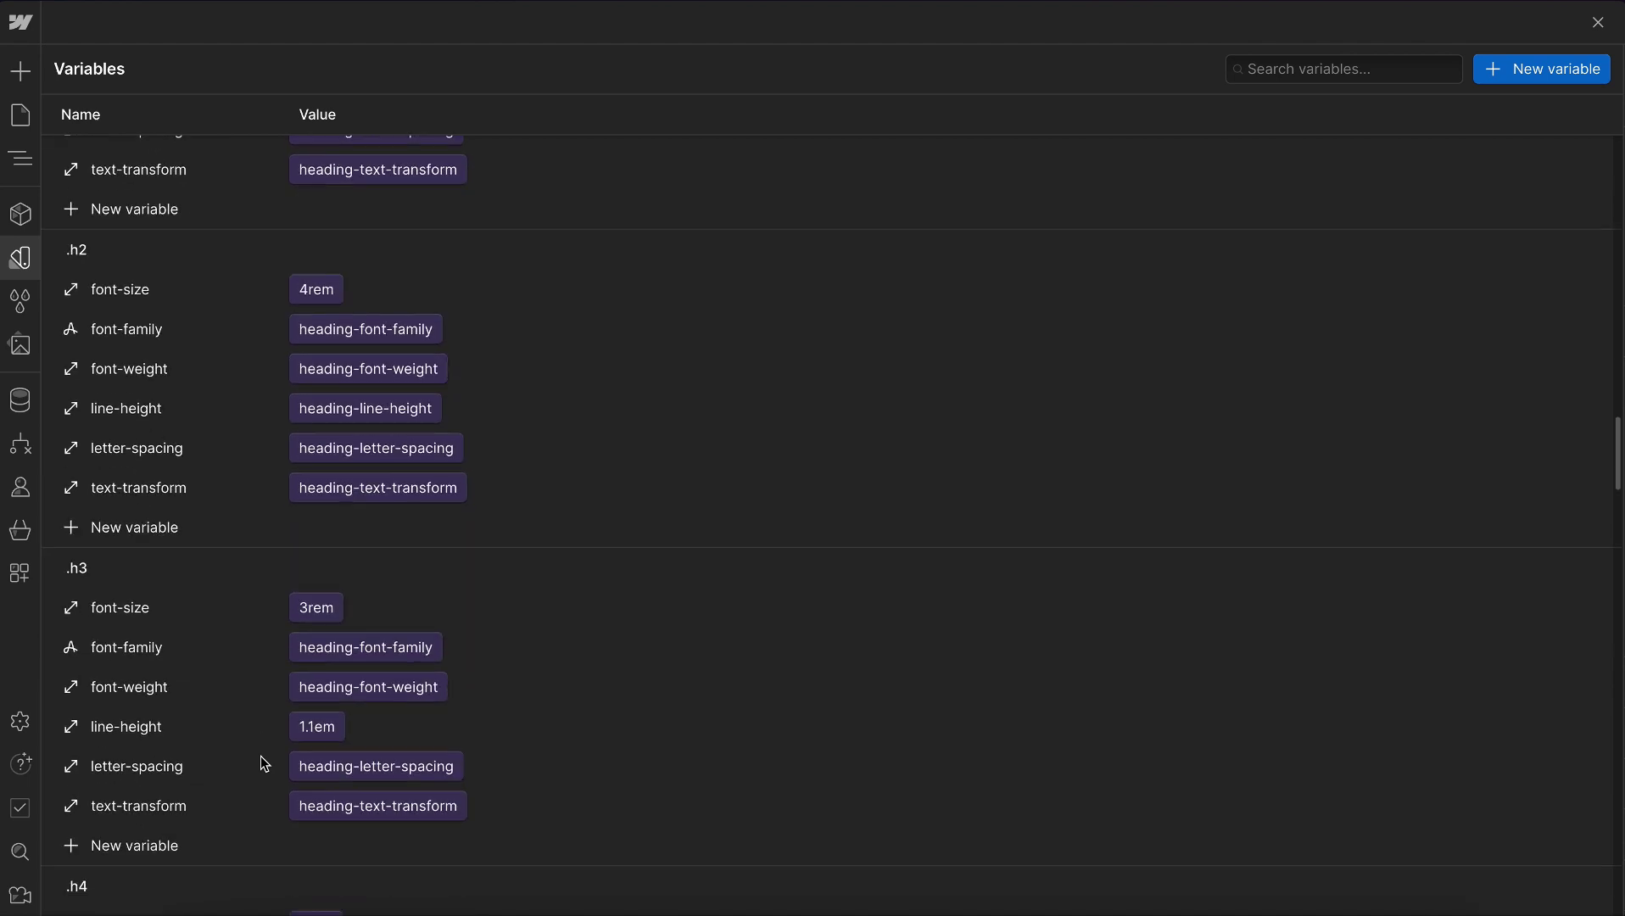
{"action": "scroll", "coordinate": [264, 763], "scroll_direction": "down", "scroll_amount": 20}
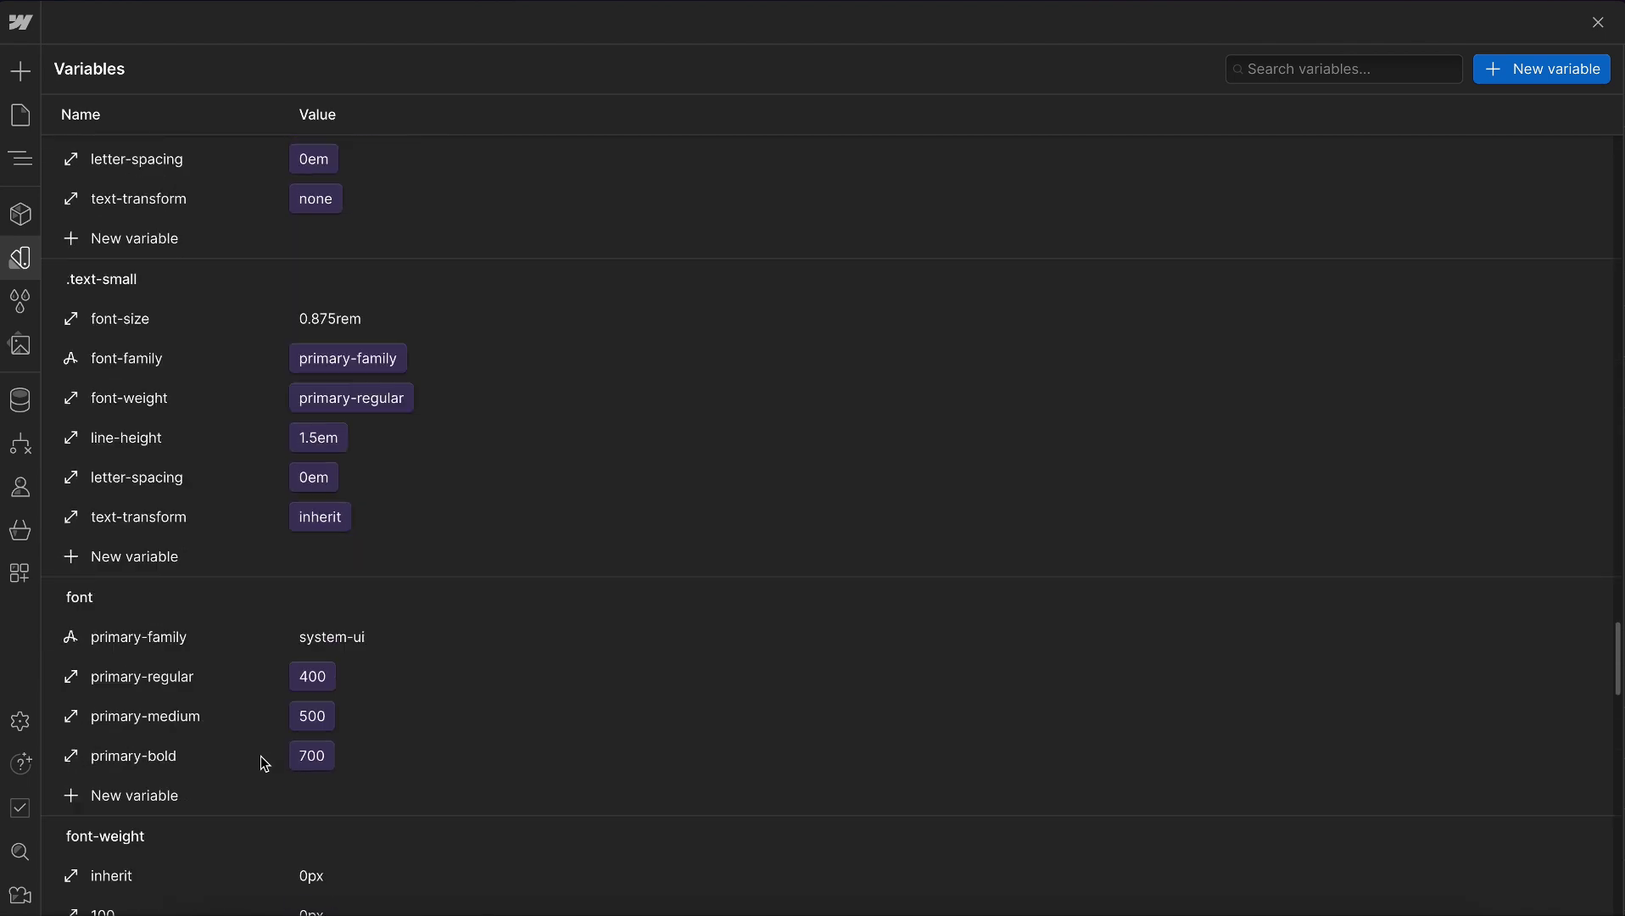
{"action": "scroll", "coordinate": [260, 756], "scroll_direction": "down", "scroll_amount": 12}
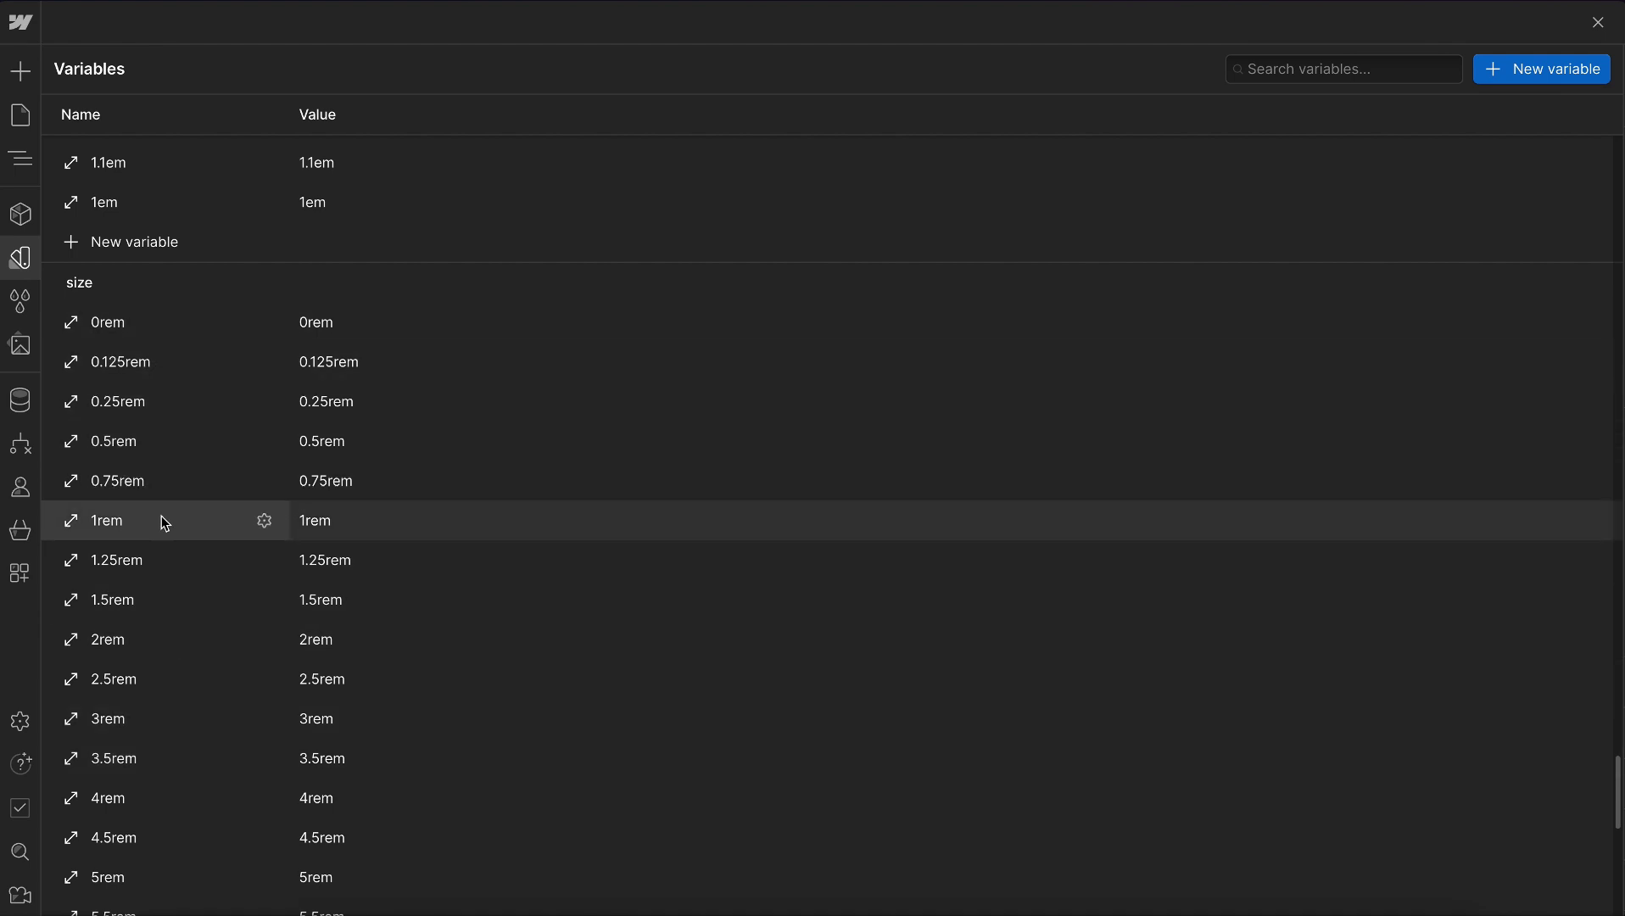
{"action": "scroll", "coordinate": [161, 516], "scroll_direction": "down", "scroll_amount": 4}
{"action": "scroll", "coordinate": [153, 526], "scroll_direction": "down", "scroll_amount": 4}
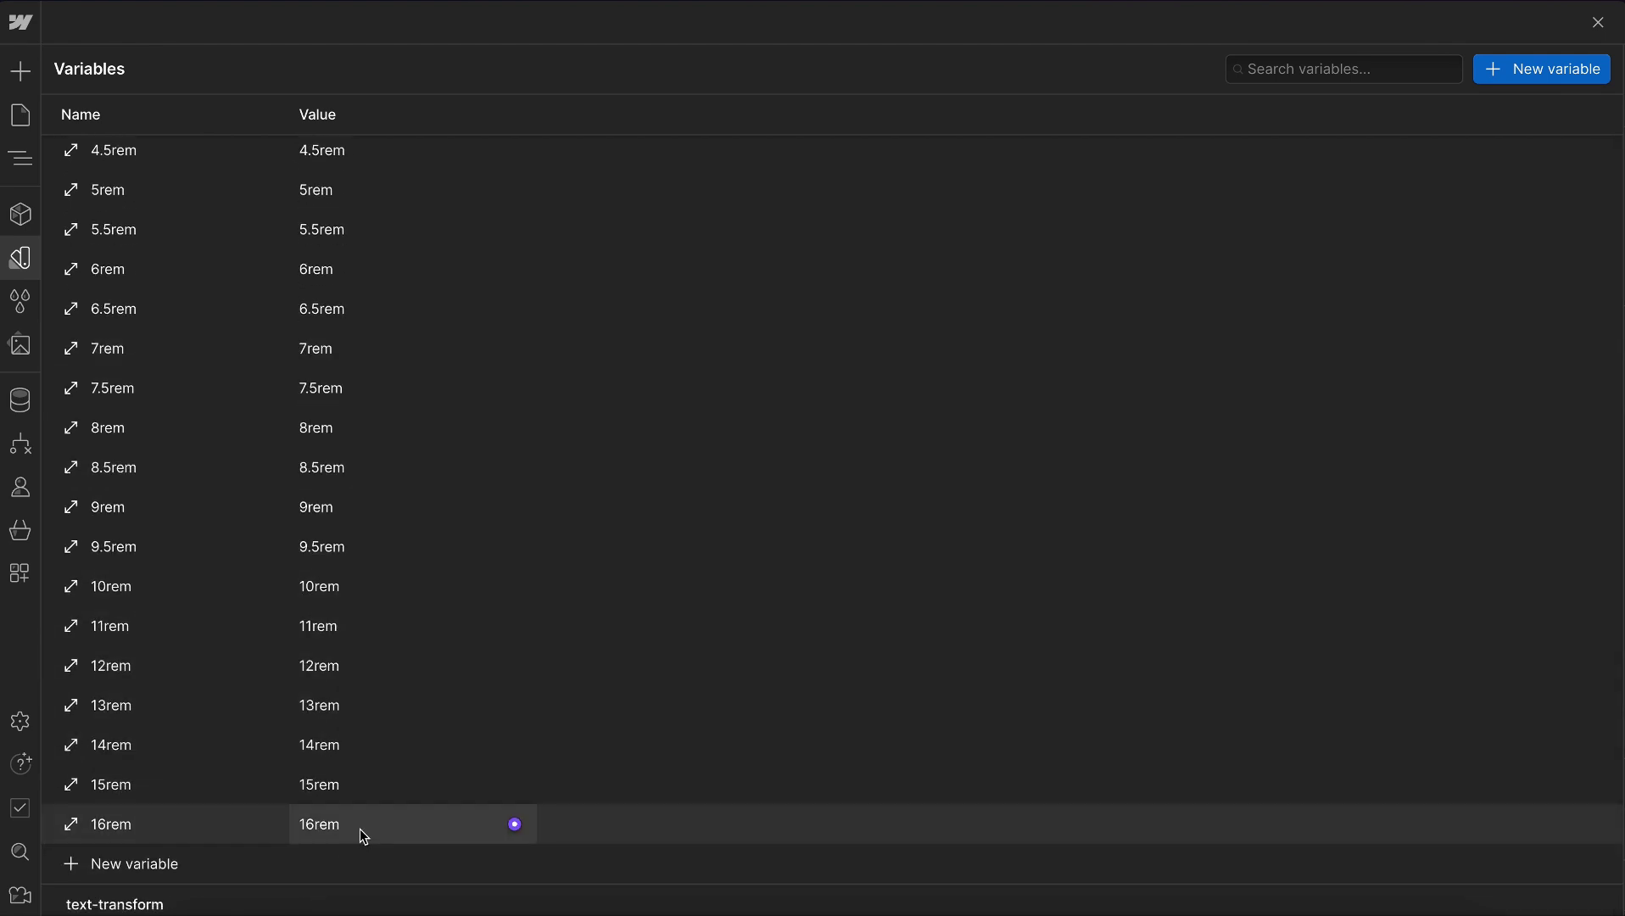
{"action": "scroll", "coordinate": [204, 400], "scroll_direction": "up", "scroll_amount": 1}
{"action": "scroll", "coordinate": [204, 401], "scroll_direction": "up", "scroll_amount": 5}
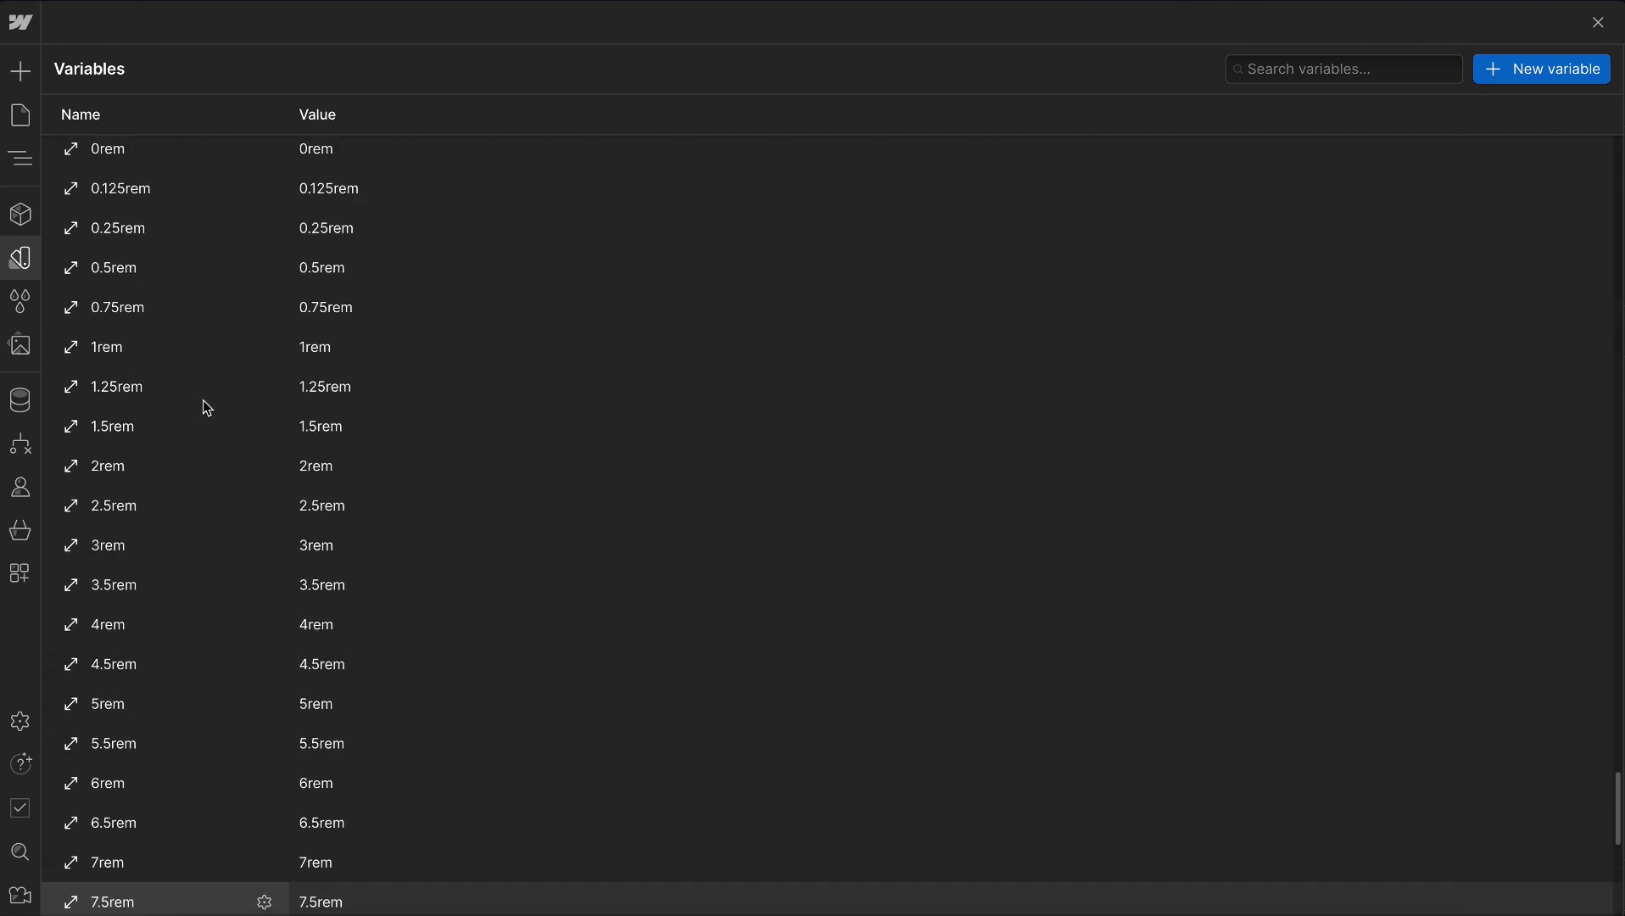
{"action": "scroll", "coordinate": [207, 408], "scroll_direction": "up", "scroll_amount": 2}
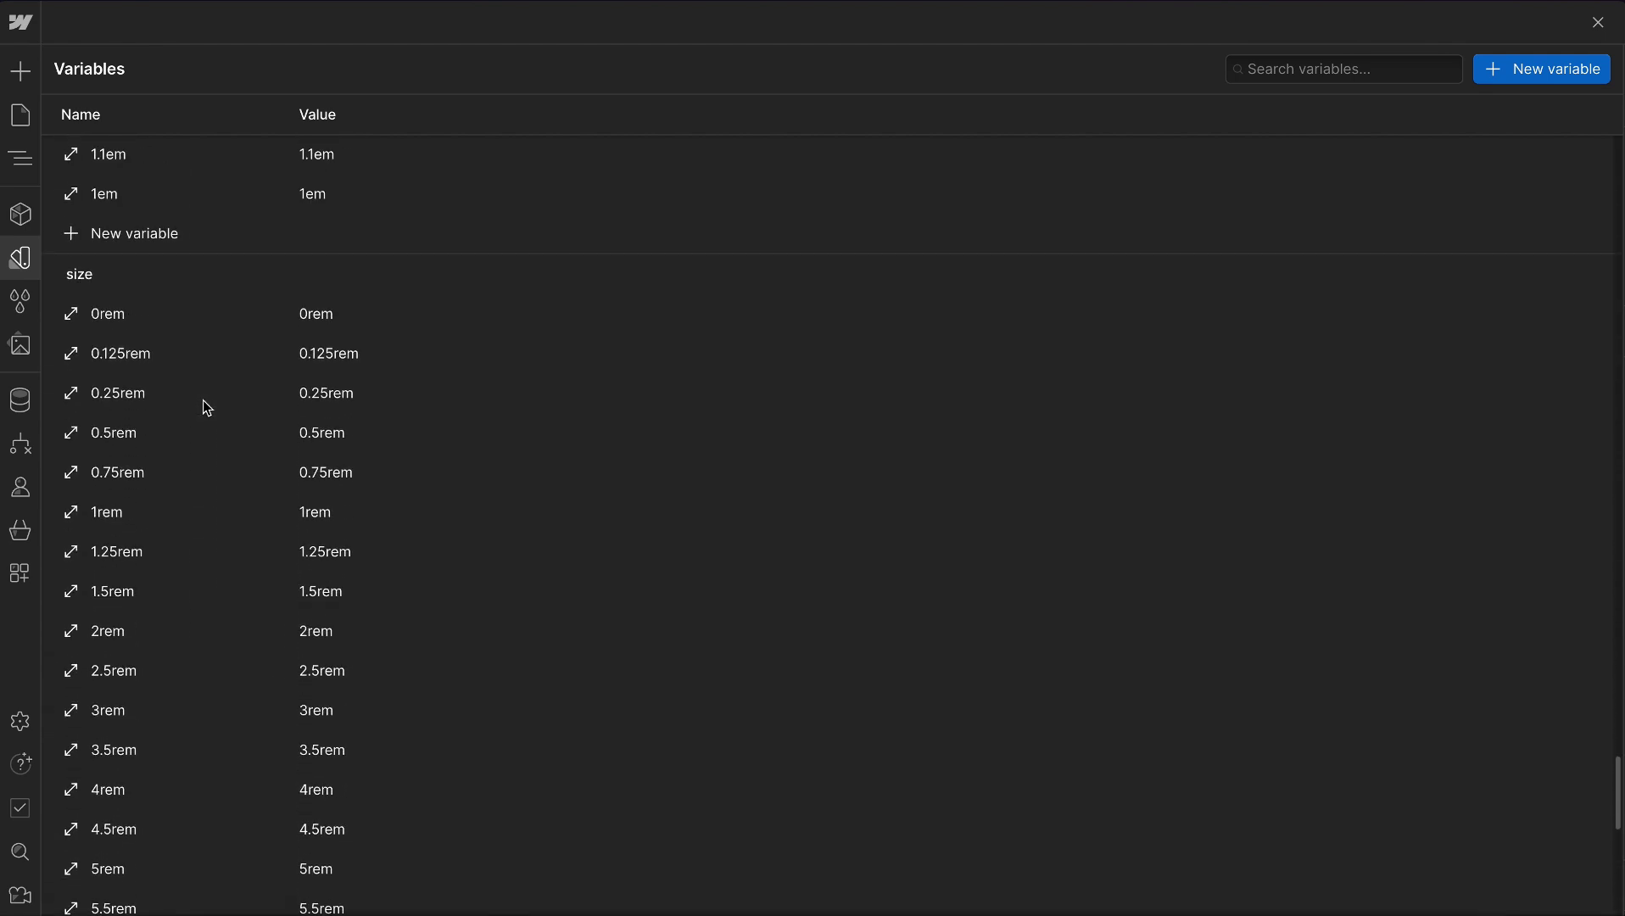
Select the page_code_responsive embed inside the Custom Code component and open its code editor.
{"action": "left_click", "coordinate": [19, 161]}
{"action": "double_click", "coordinate": [206, 172]}
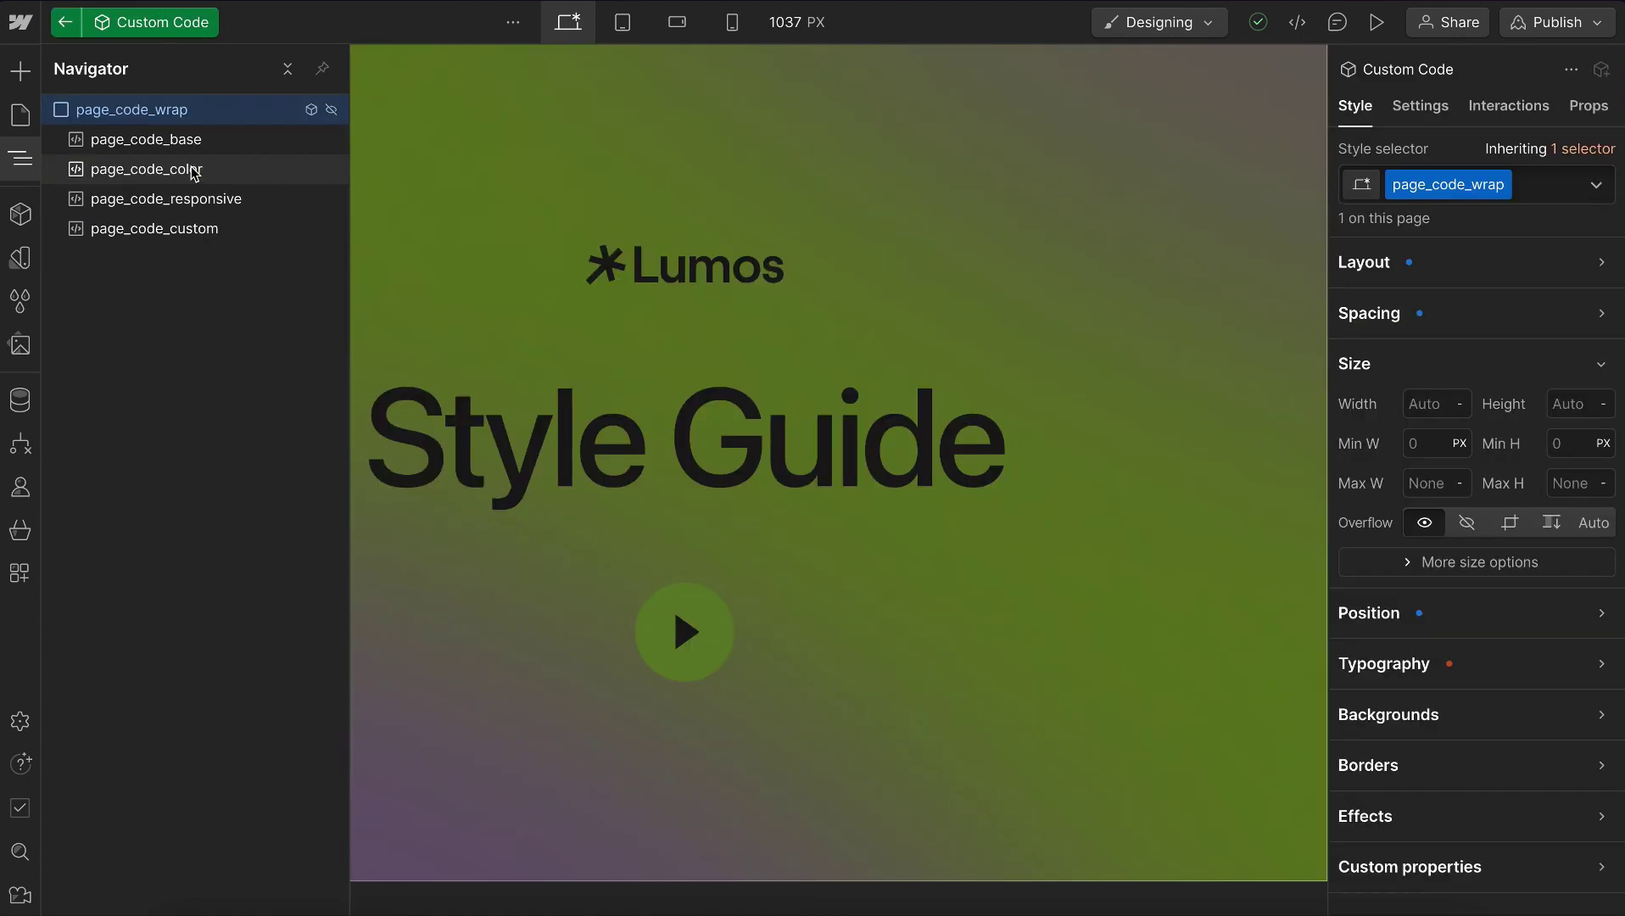
{"action": "left_click", "coordinate": [204, 200]}
{"action": "left_click", "coordinate": [21, 157]}
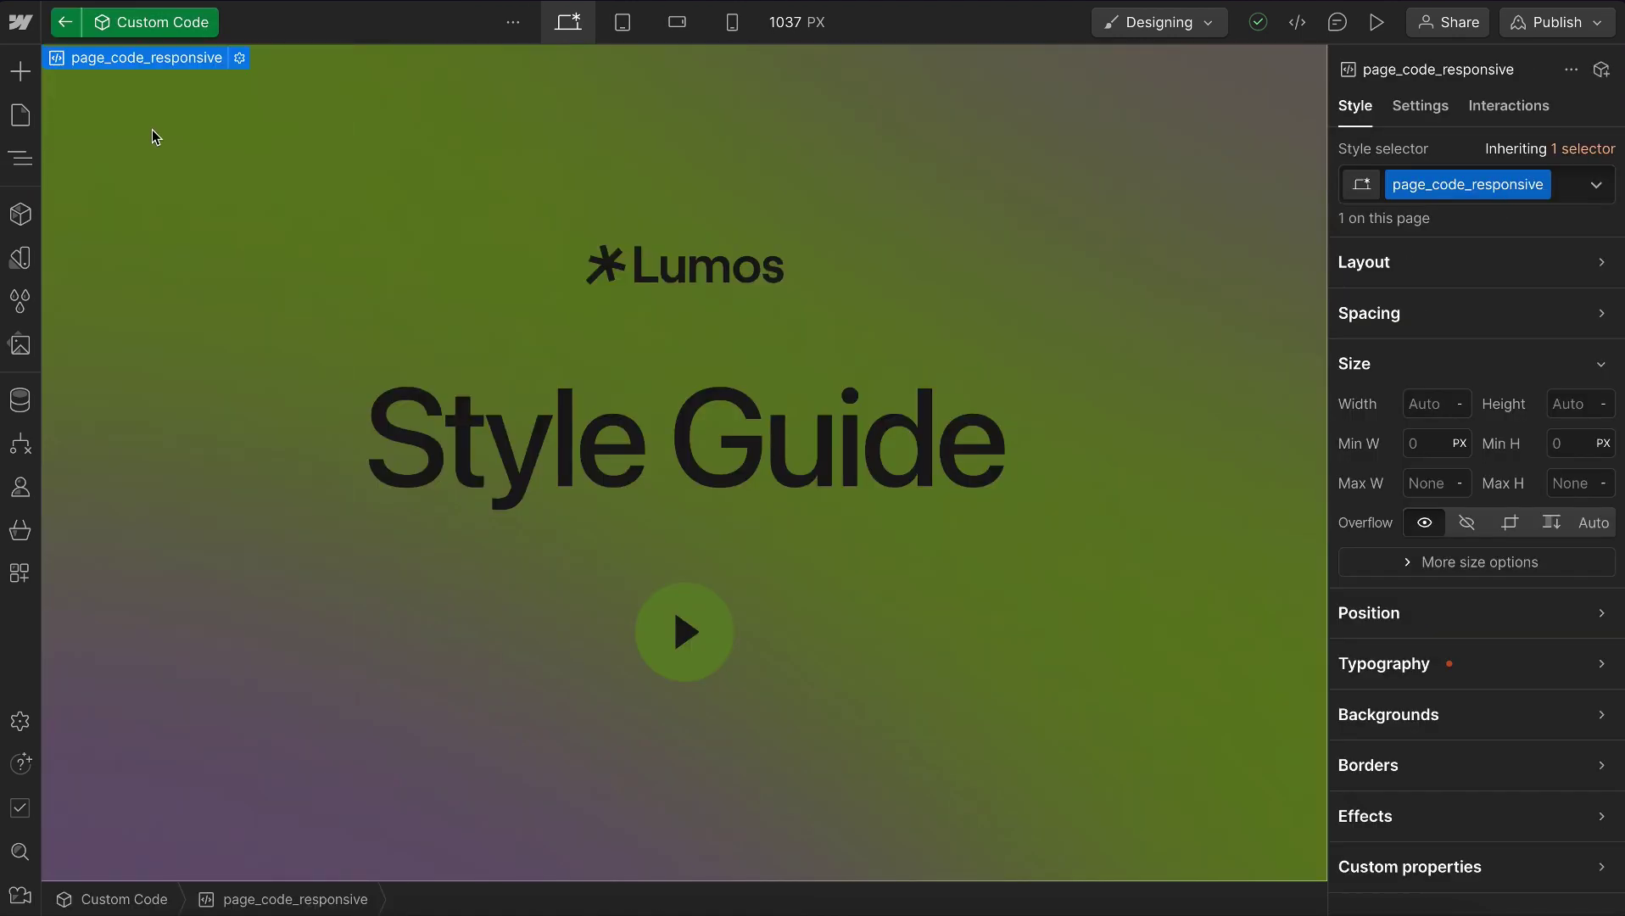
{"action": "left_click", "coordinate": [239, 58]}
Review the tablet and landscape media query size overrides in the embed code.
{"action": "scroll", "coordinate": [491, 347], "scroll_direction": "up", "scroll_amount": 10}
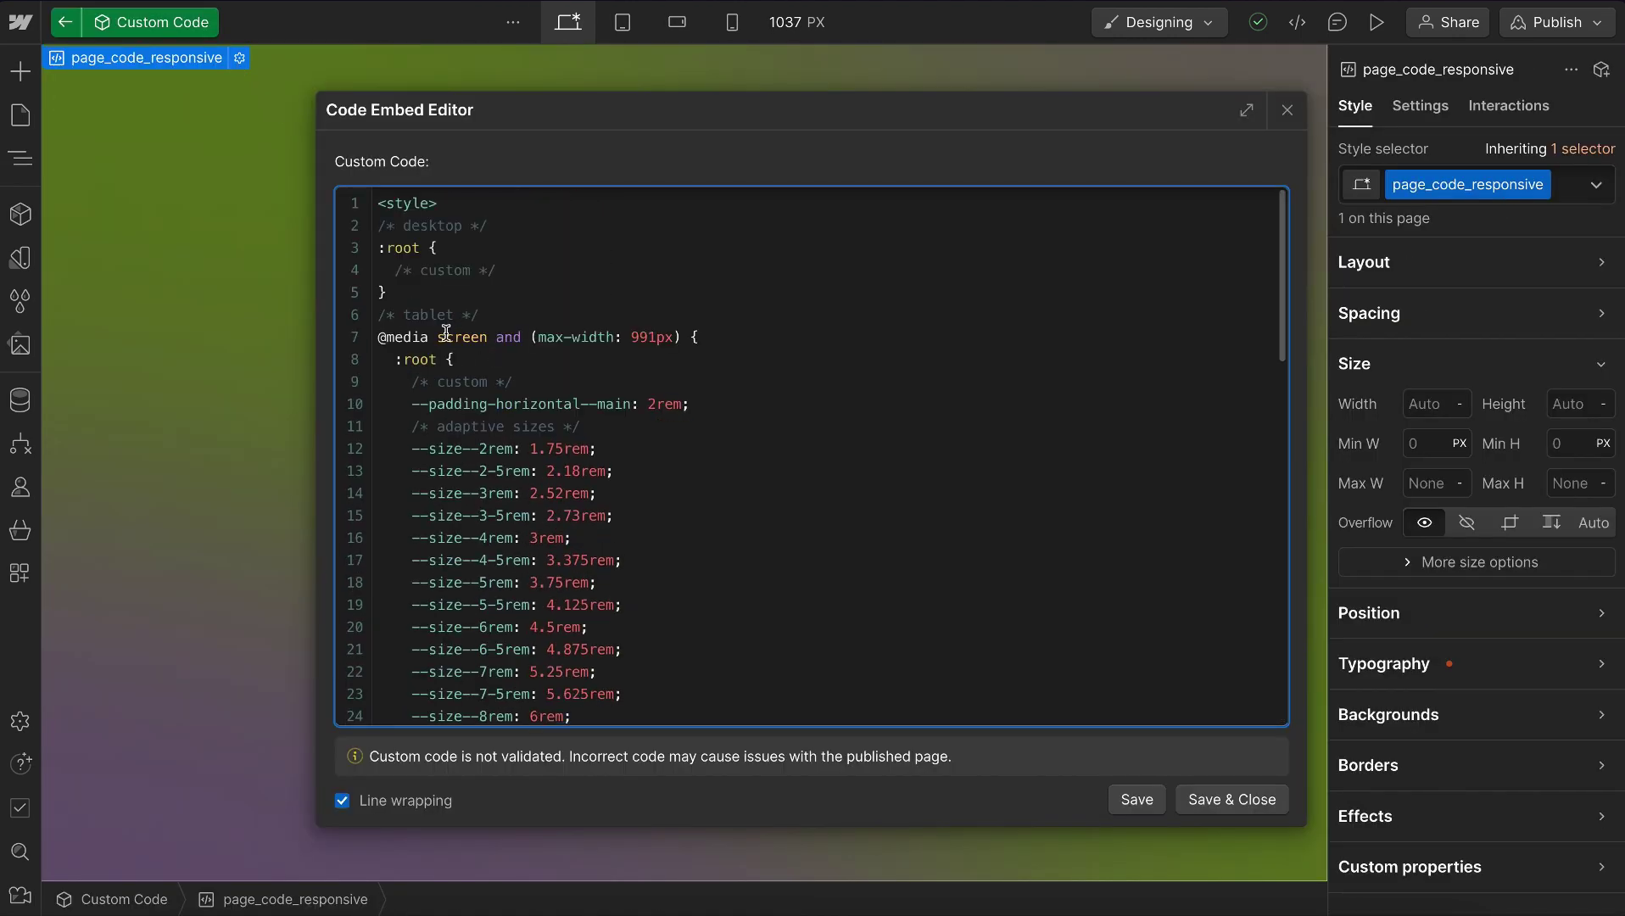
{"action": "left_click_drag", "start_coordinate": [378, 319], "coordinate": [609, 668]}
{"action": "left_click", "coordinate": [609, 668]}
{"action": "scroll", "coordinate": [601, 516], "scroll_direction": "down", "scroll_amount": 5}
{"action": "scroll", "coordinate": [601, 516], "scroll_direction": "down", "scroll_amount": 4}
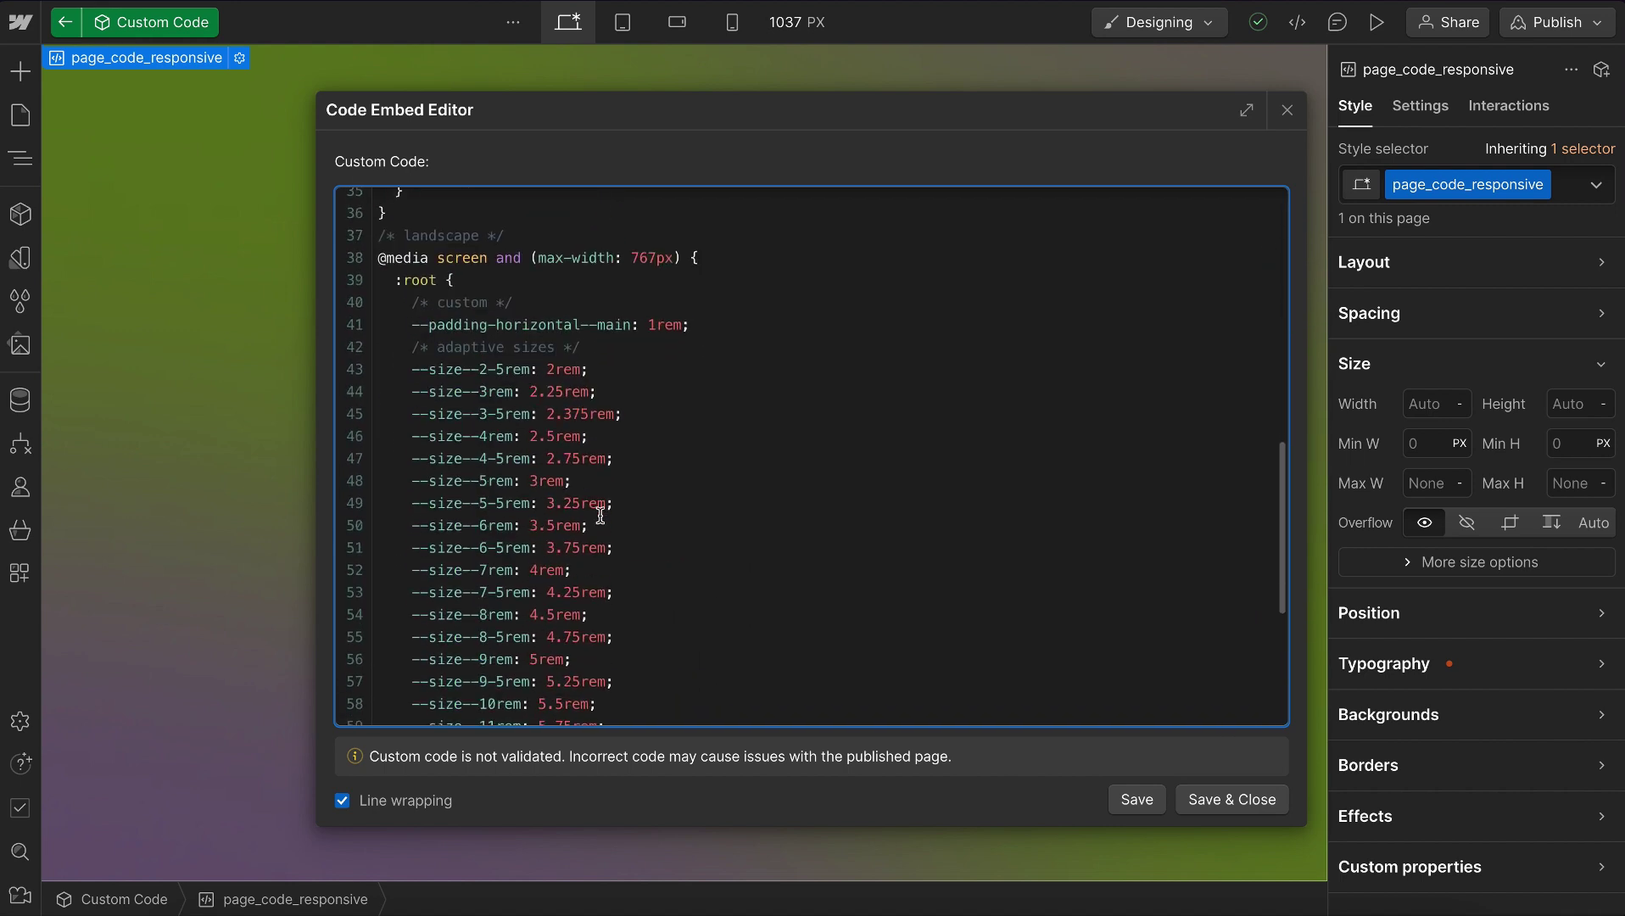
{"action": "left_click_drag", "start_coordinate": [379, 238], "coordinate": [573, 569]}
{"action": "left_click", "coordinate": [573, 570]}
{"action": "scroll", "coordinate": [572, 483], "scroll_direction": "down", "scroll_amount": 4}
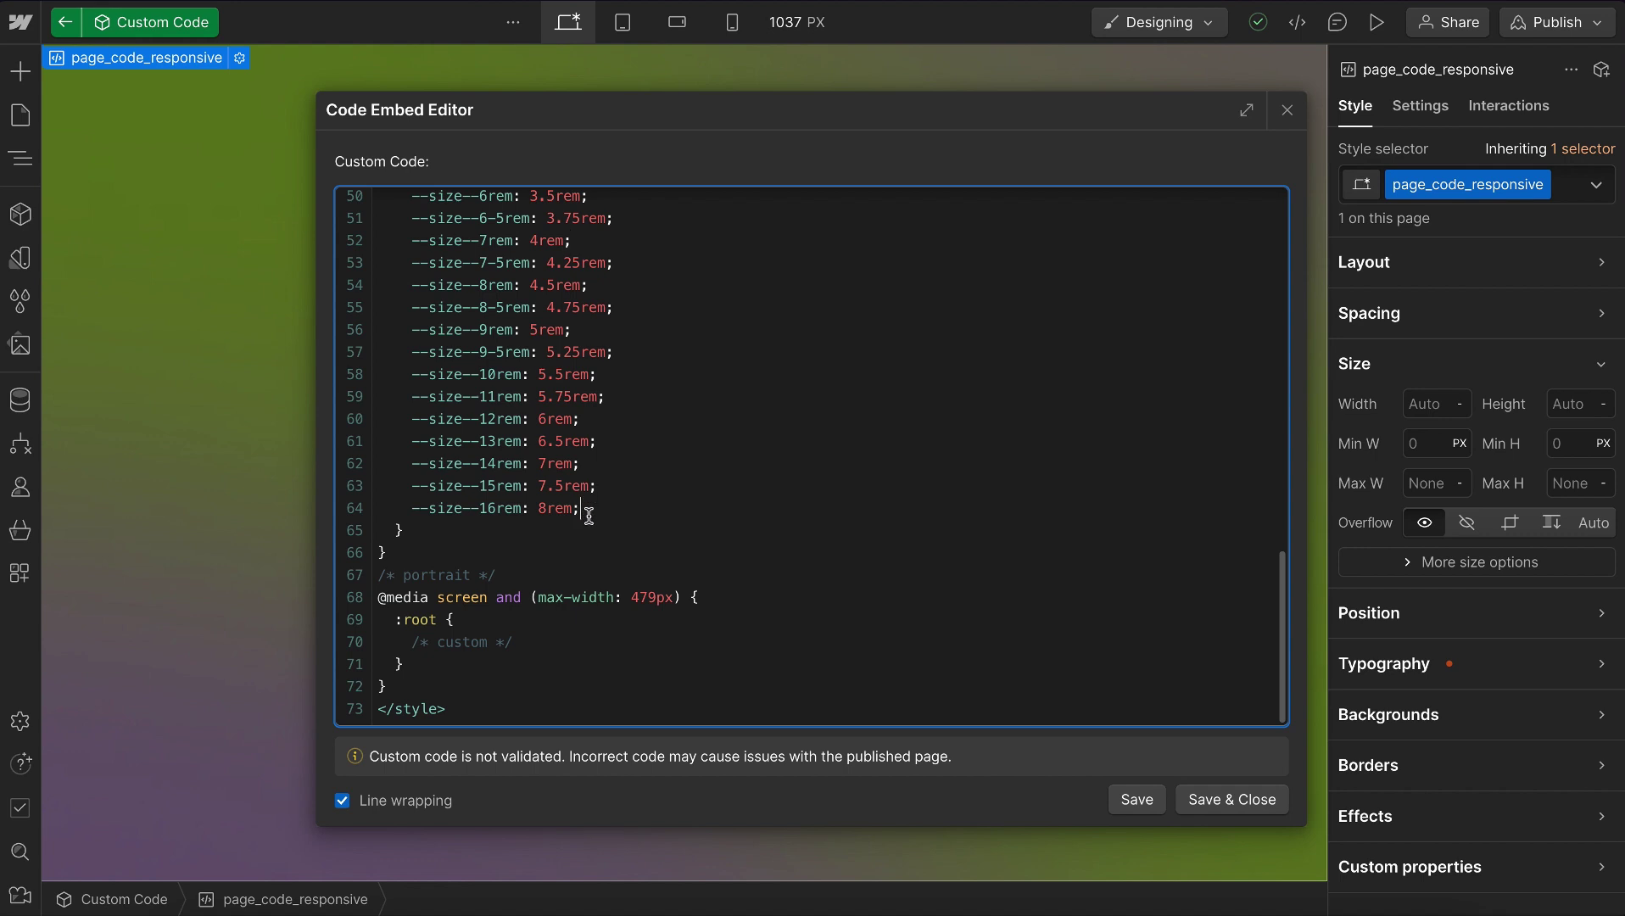
Inspect the 14–16rem, 6.5–8rem and adaptive size lines, then save and close the editor.
{"action": "left_click_drag", "start_coordinate": [589, 516], "coordinate": [370, 460]}
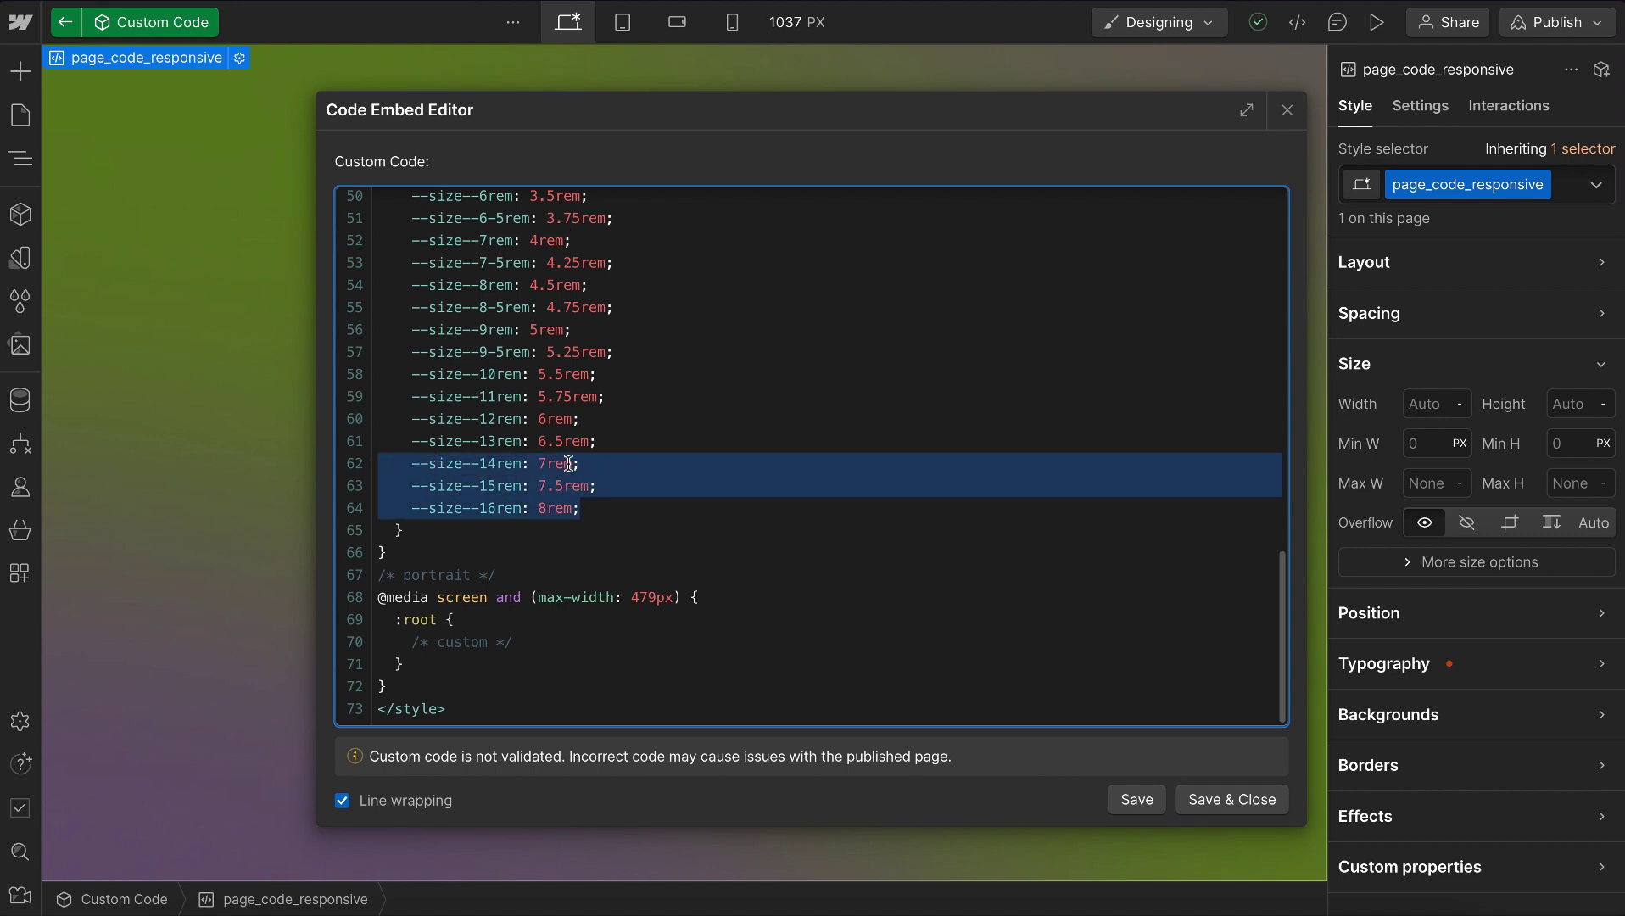
{"action": "scroll", "coordinate": [620, 460], "scroll_direction": "up", "scroll_amount": 3}
{"action": "left_click_drag", "start_coordinate": [413, 405], "coordinate": [600, 481]}
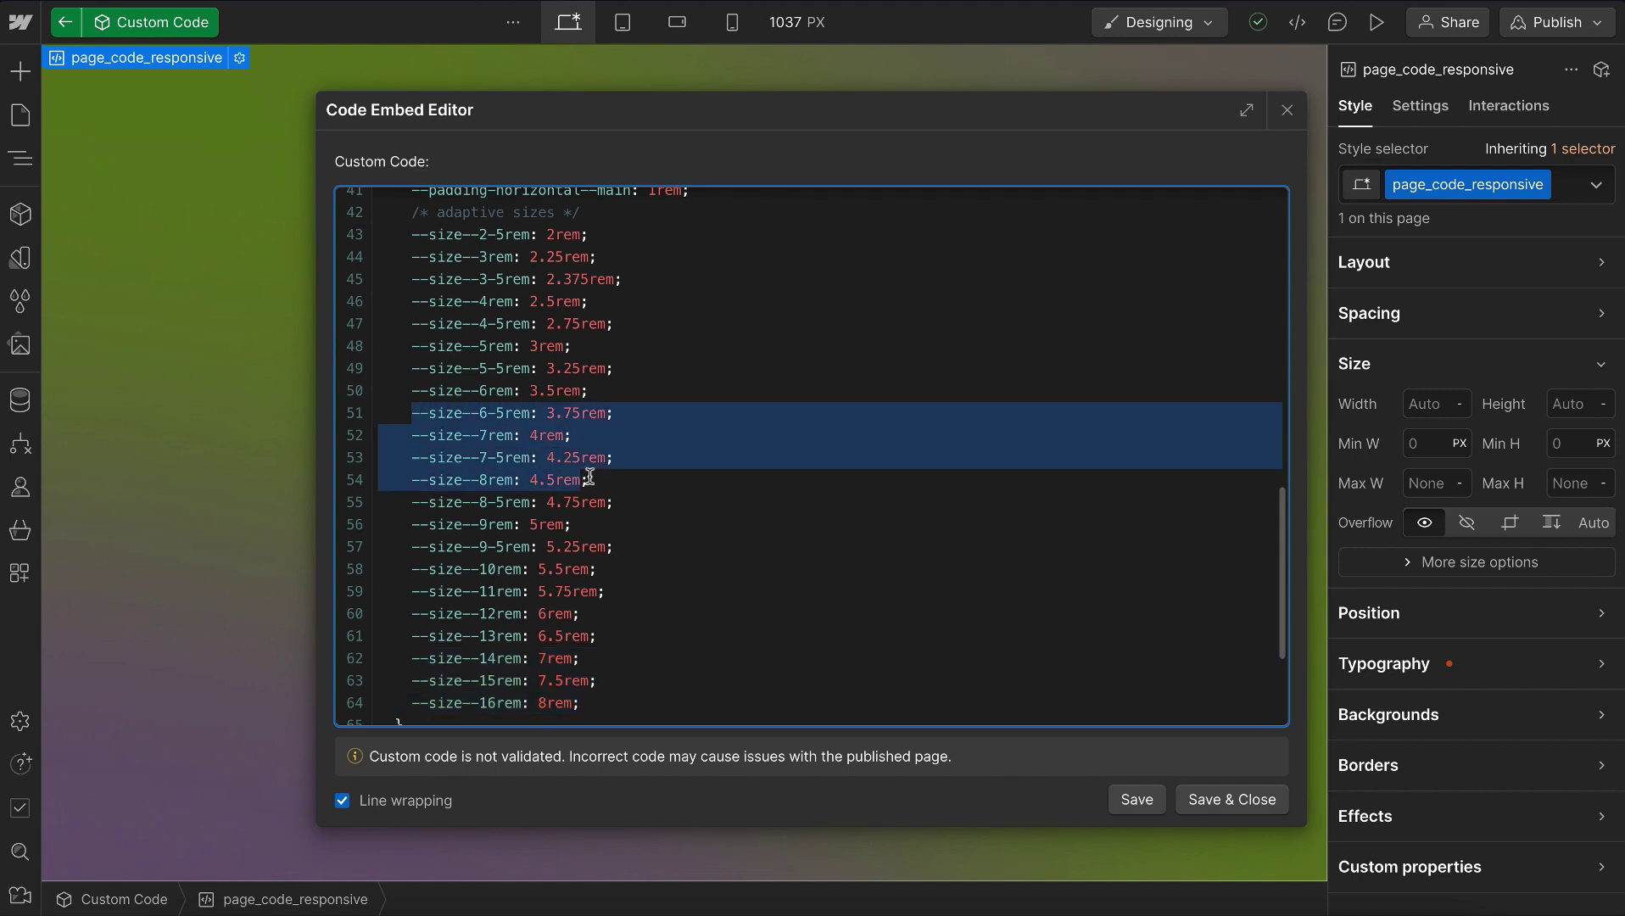
{"action": "left_click", "coordinate": [605, 436]}
{"action": "scroll", "coordinate": [543, 433], "scroll_direction": "up", "scroll_amount": 2}
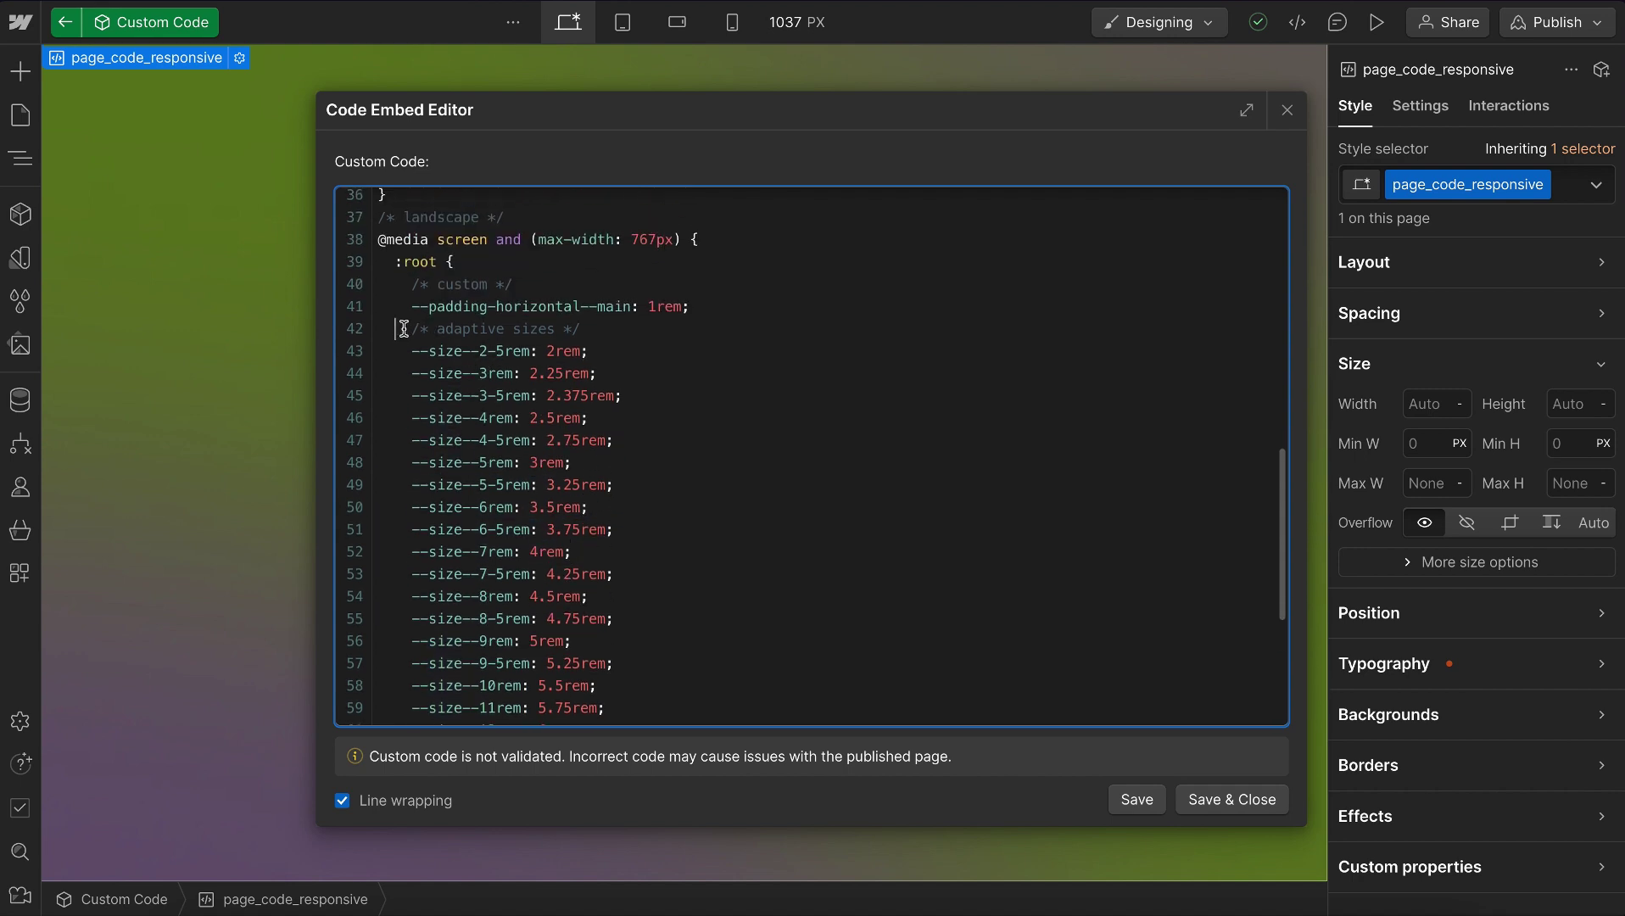
{"action": "left_click_drag", "start_coordinate": [402, 332], "coordinate": [636, 422]}
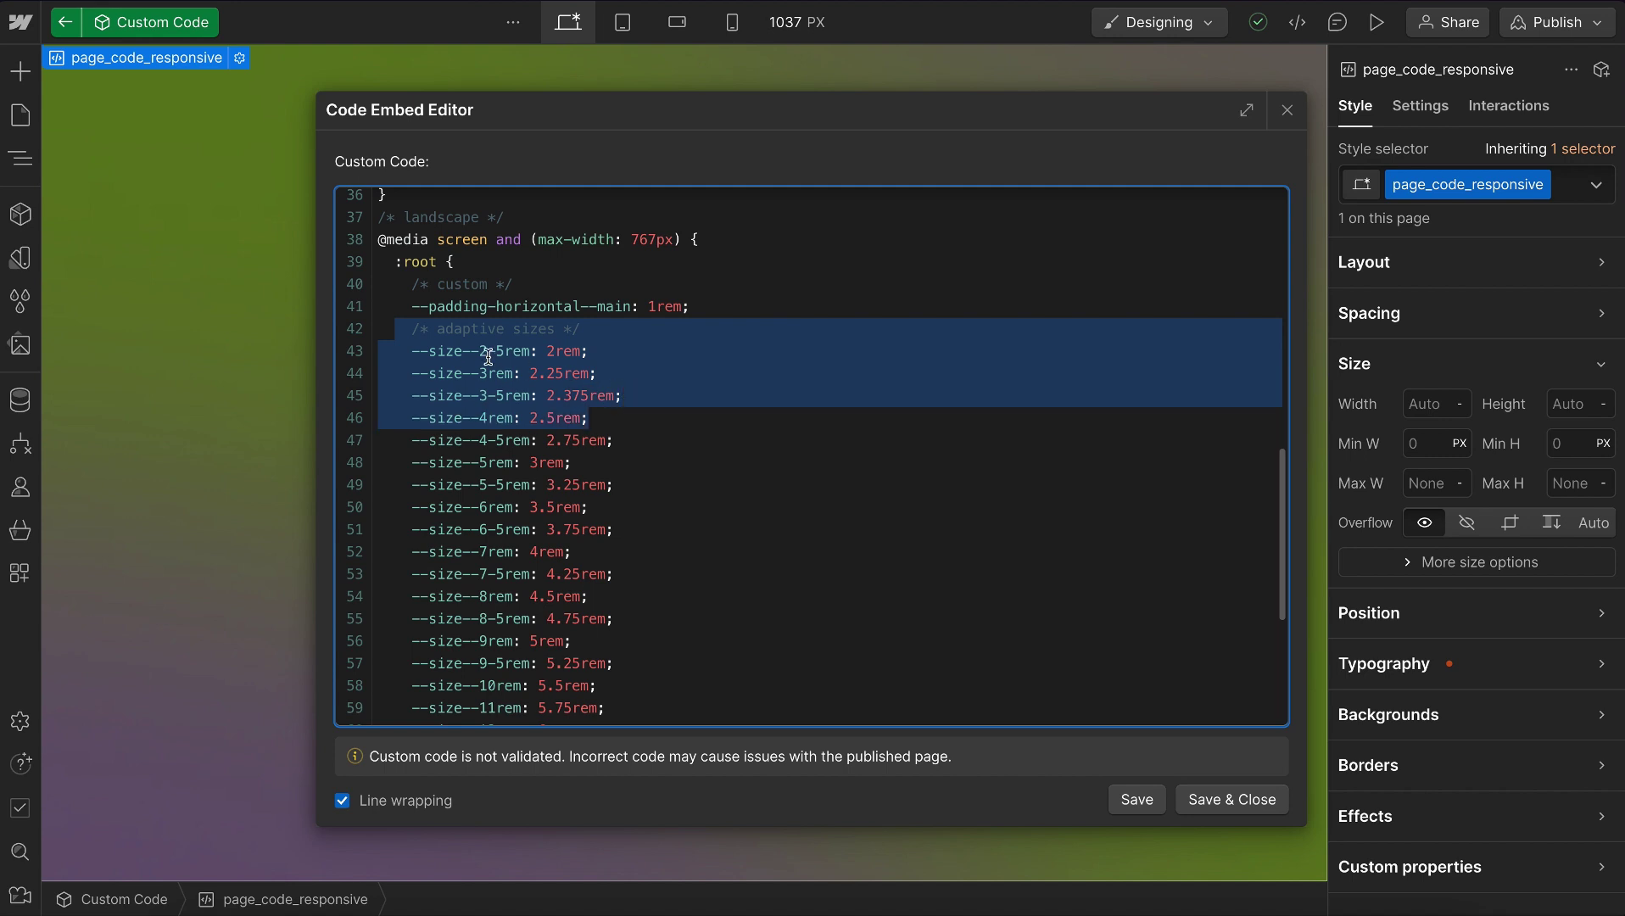
{"action": "left_click", "coordinate": [626, 356]}
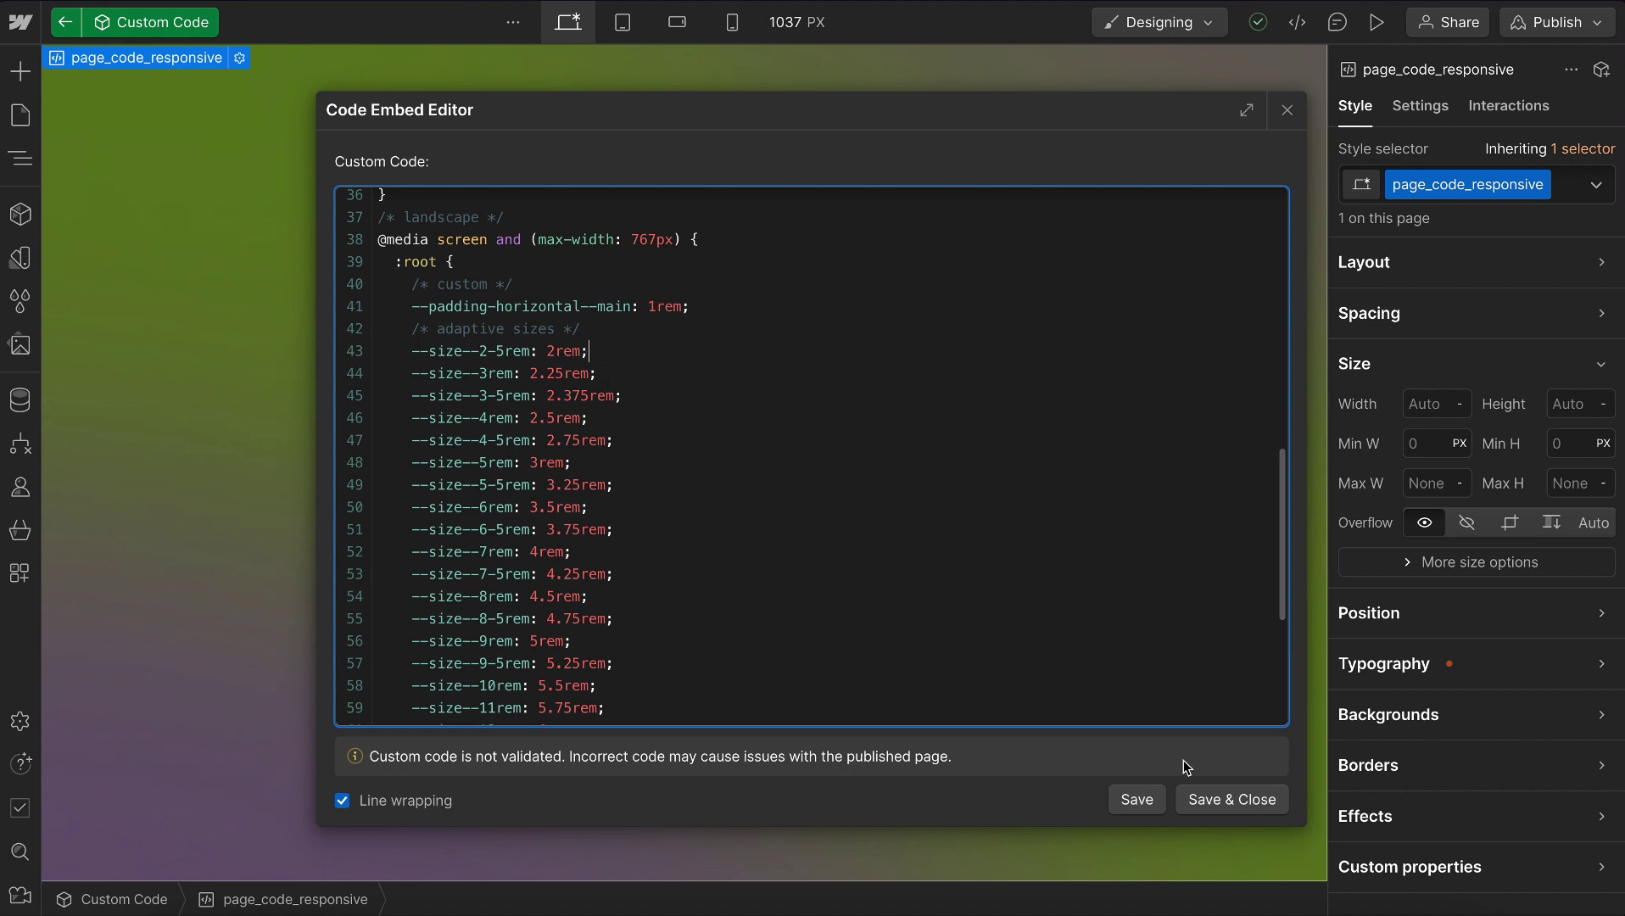
{"action": "left_click", "coordinate": [1226, 799]}
Bind the btn_play_wrap width to the 5rem size variable and preview it at tablet width.
{"action": "key", "text": "Escape"}
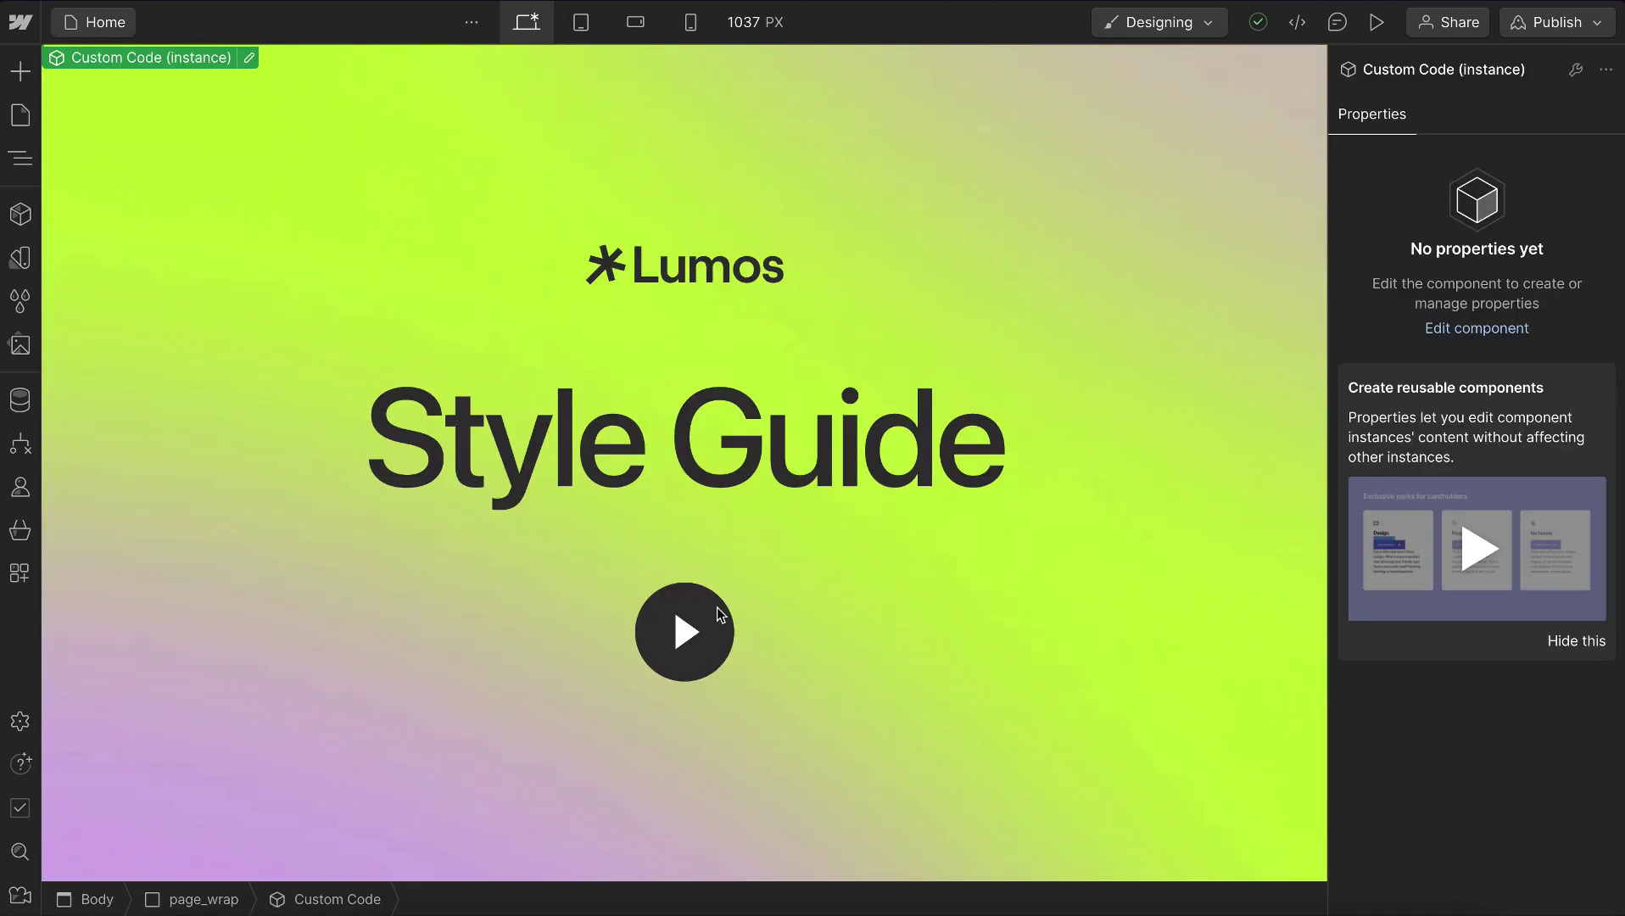
{"action": "left_click", "coordinate": [650, 588]}
{"action": "left_click", "coordinate": [657, 611]}
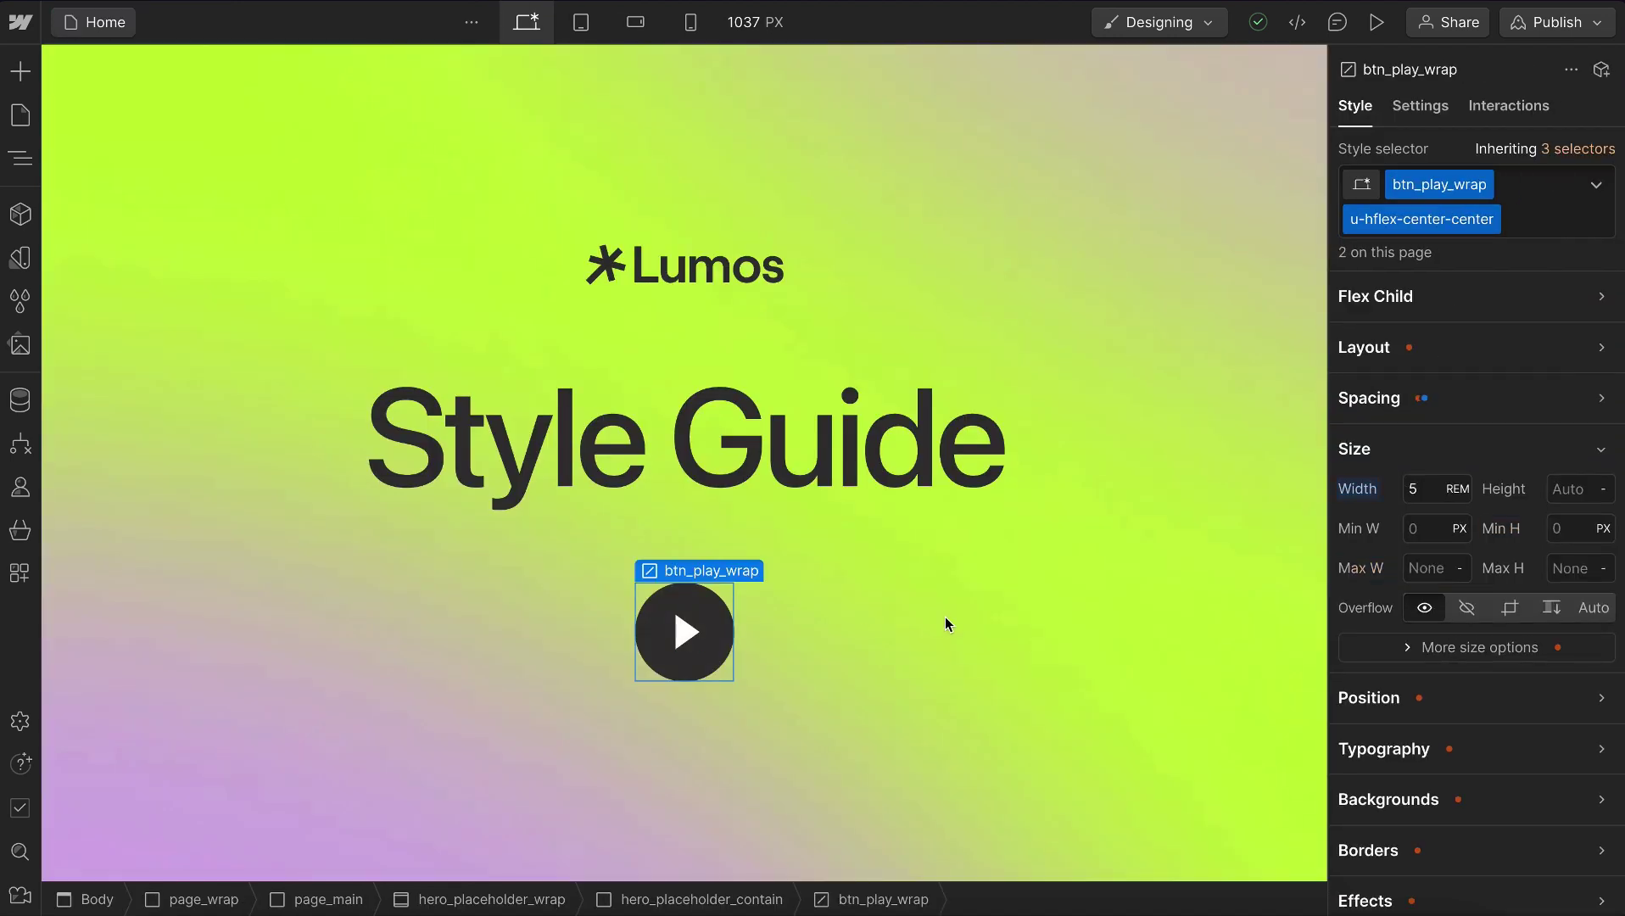
{"action": "left_click", "coordinate": [1406, 480]}
{"action": "left_click", "coordinate": [1406, 478]}
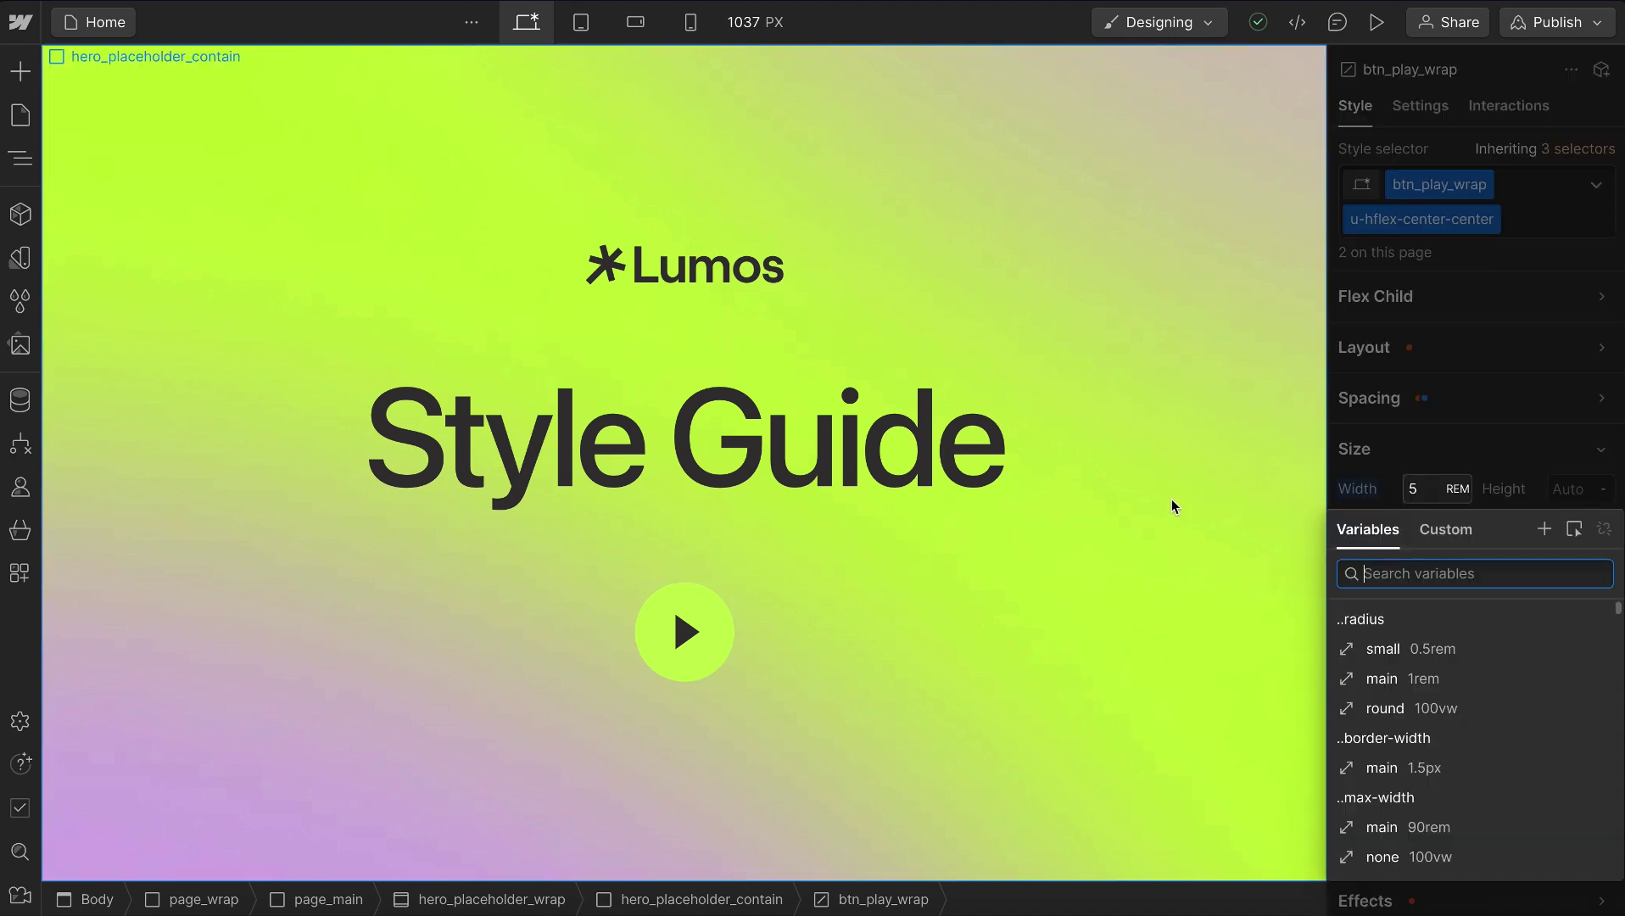
{"action": "type", "text": "size"}
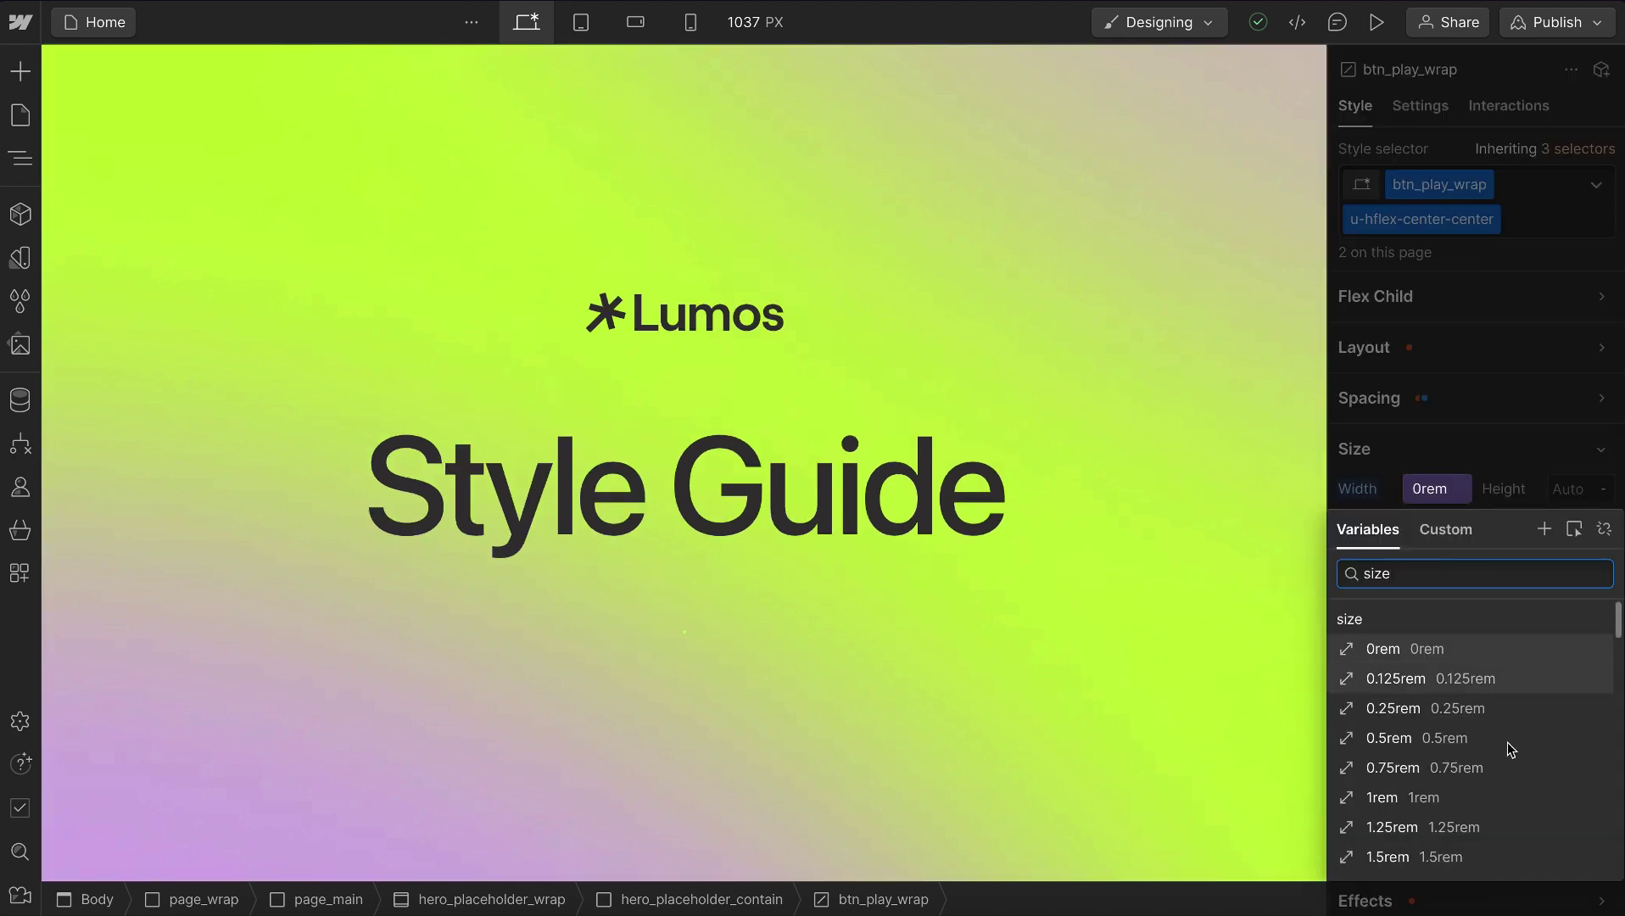
{"action": "scroll", "coordinate": [1508, 744], "scroll_direction": "down", "scroll_amount": 5}
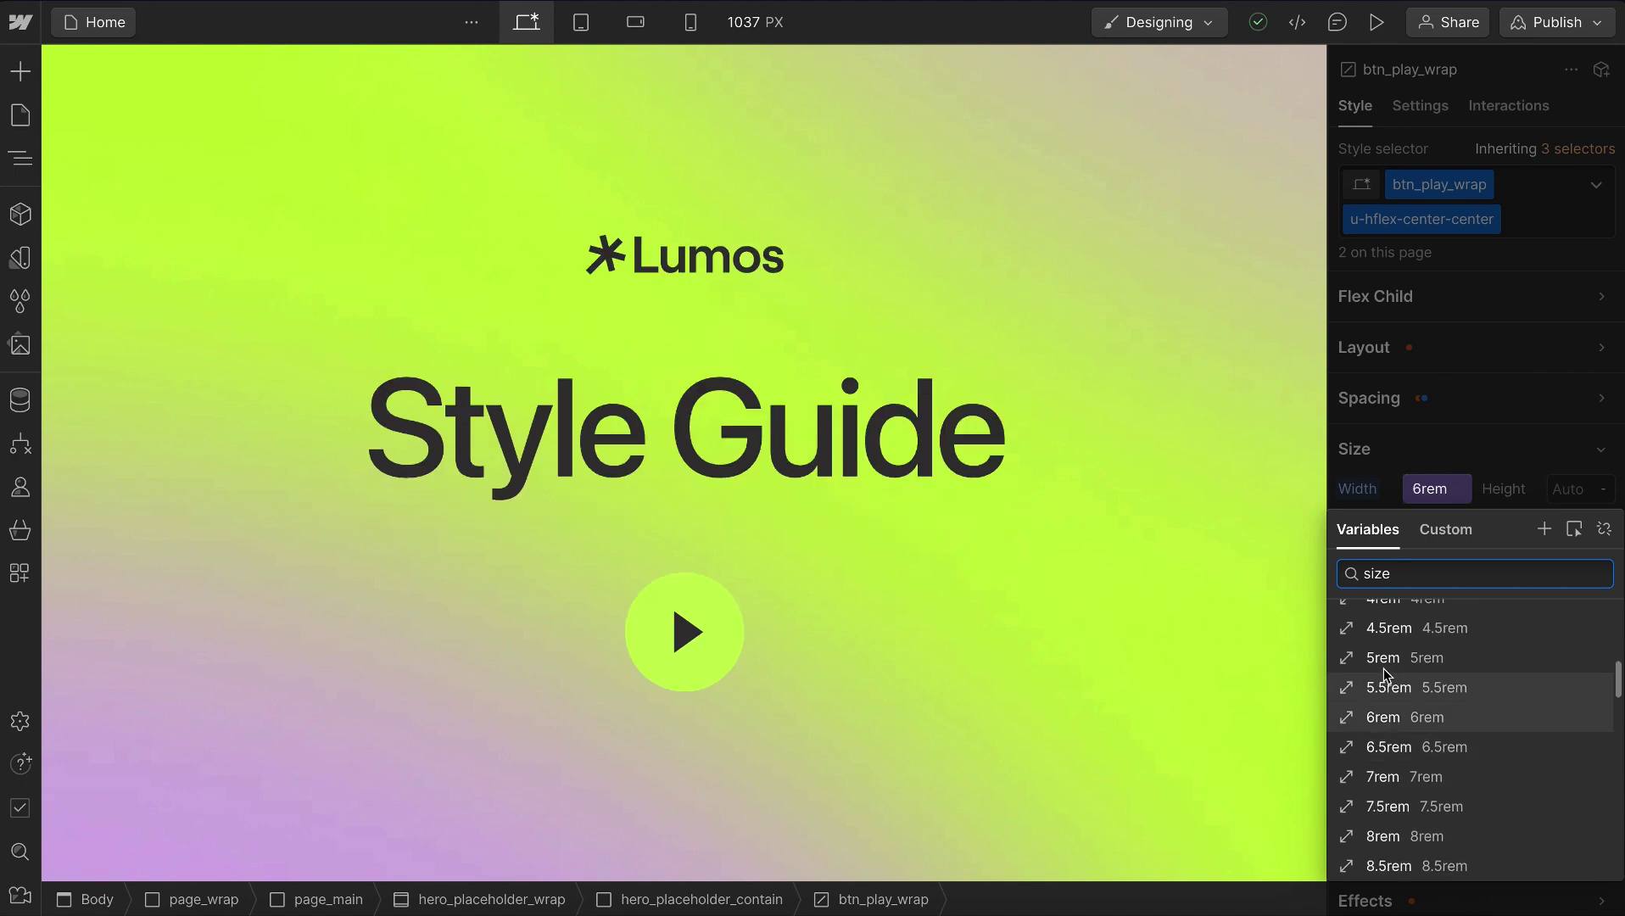
{"action": "left_click", "coordinate": [1386, 665]}
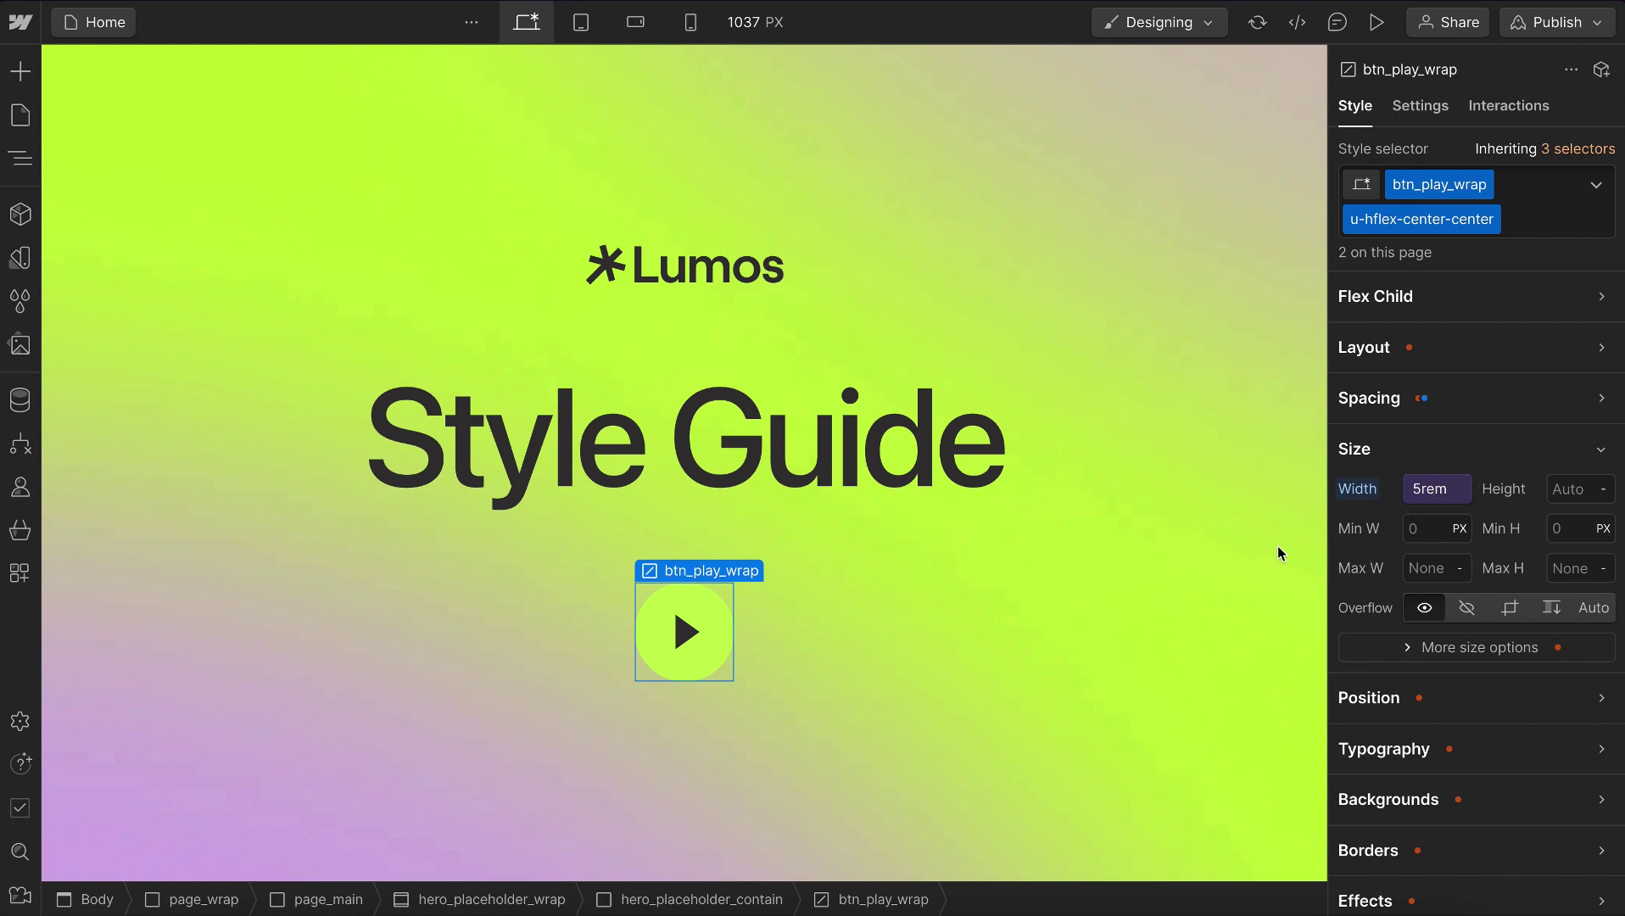
{"action": "left_click", "coordinate": [582, 22]}
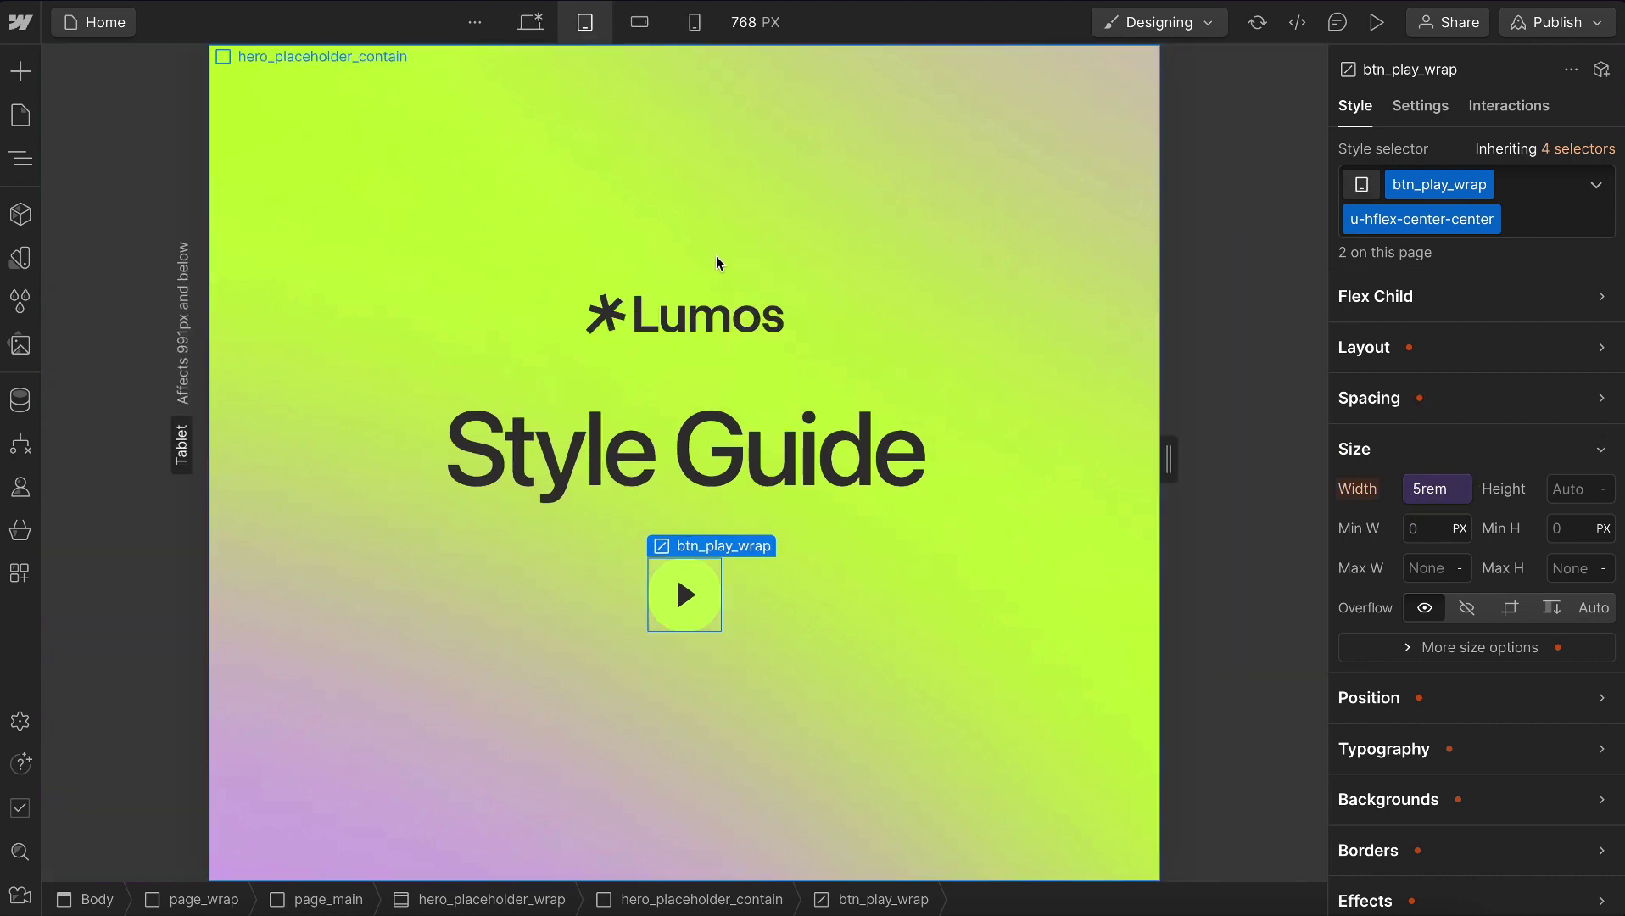
{"action": "key", "text": "shift+alt+v"}
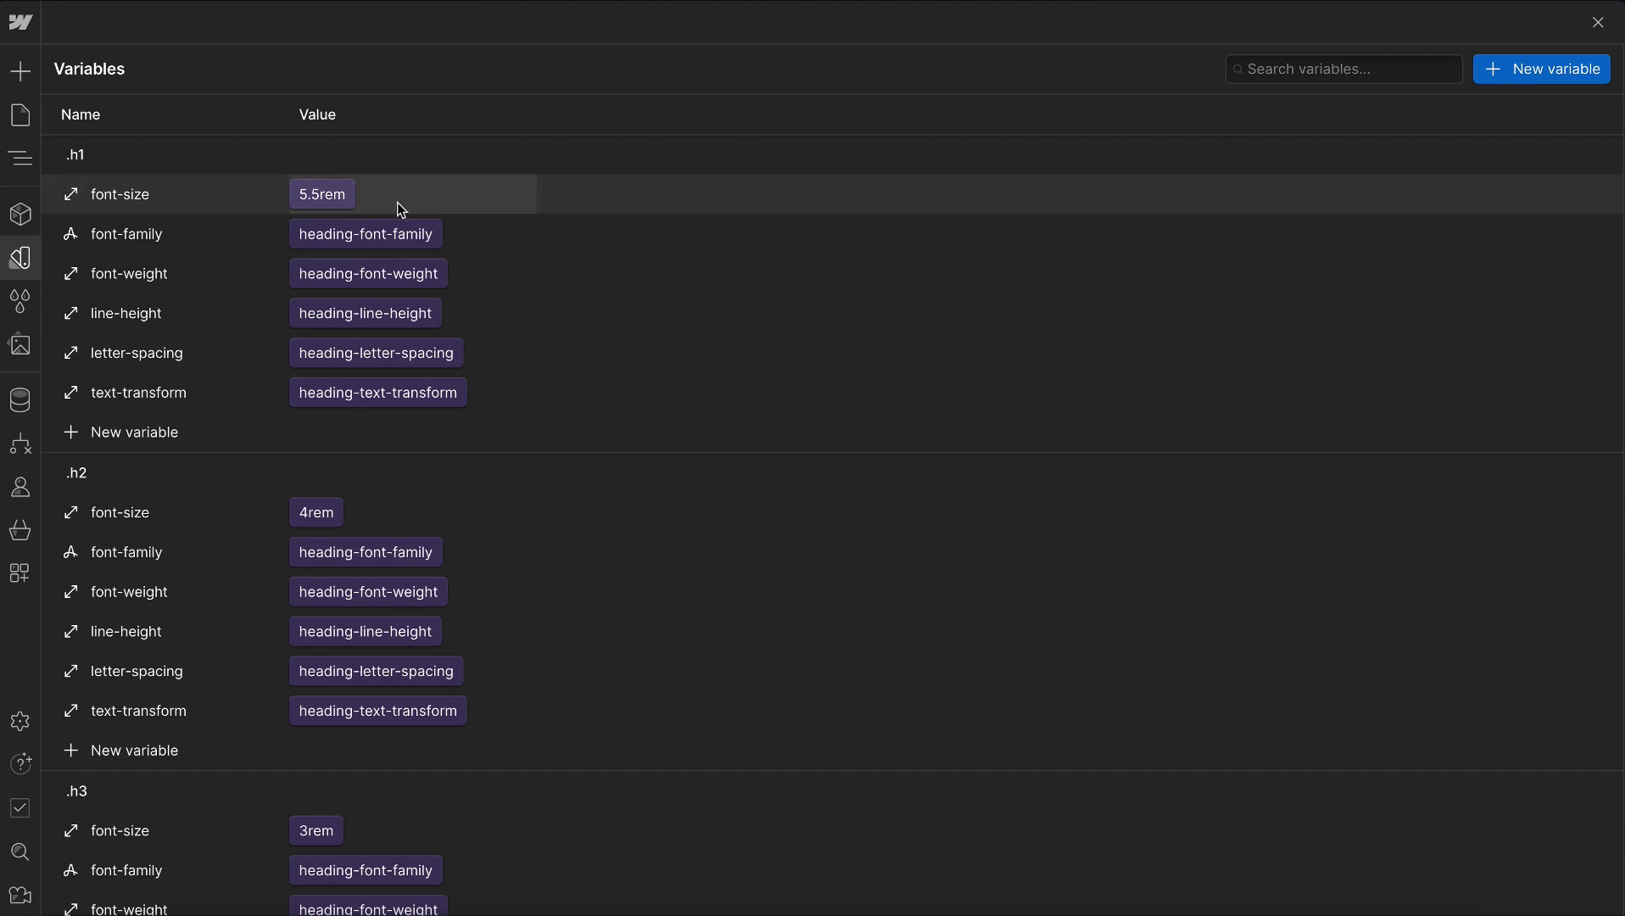
Set the h1 font-size variable to the 5rem value.
{"action": "left_click", "coordinate": [313, 196]}
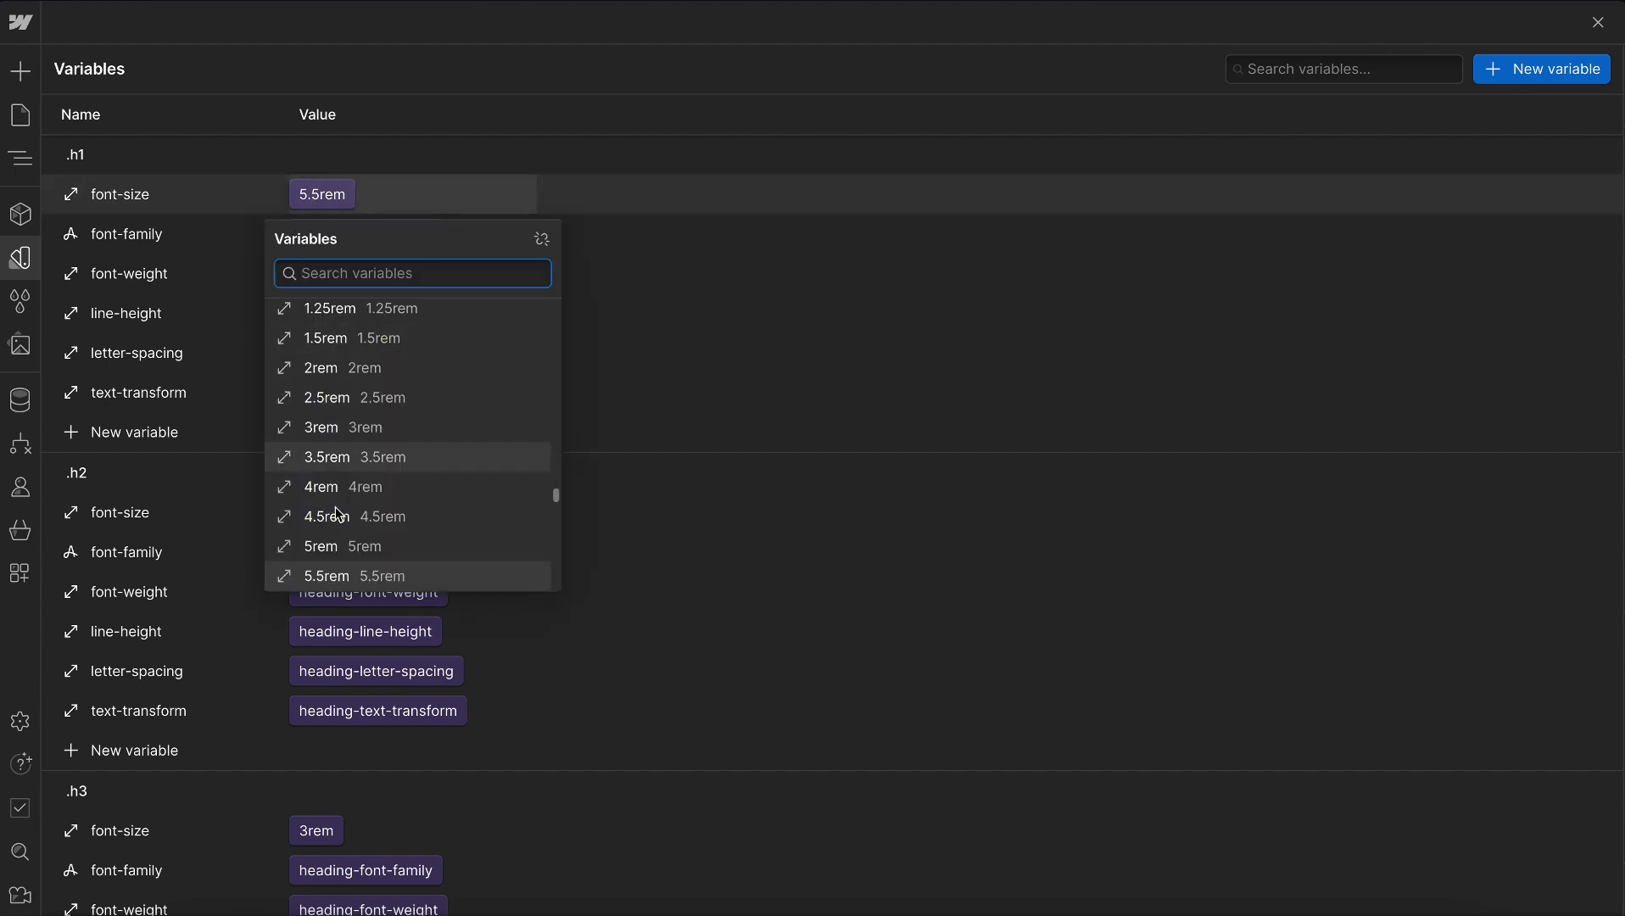
{"action": "scroll", "coordinate": [337, 515], "scroll_direction": "down", "scroll_amount": 2}
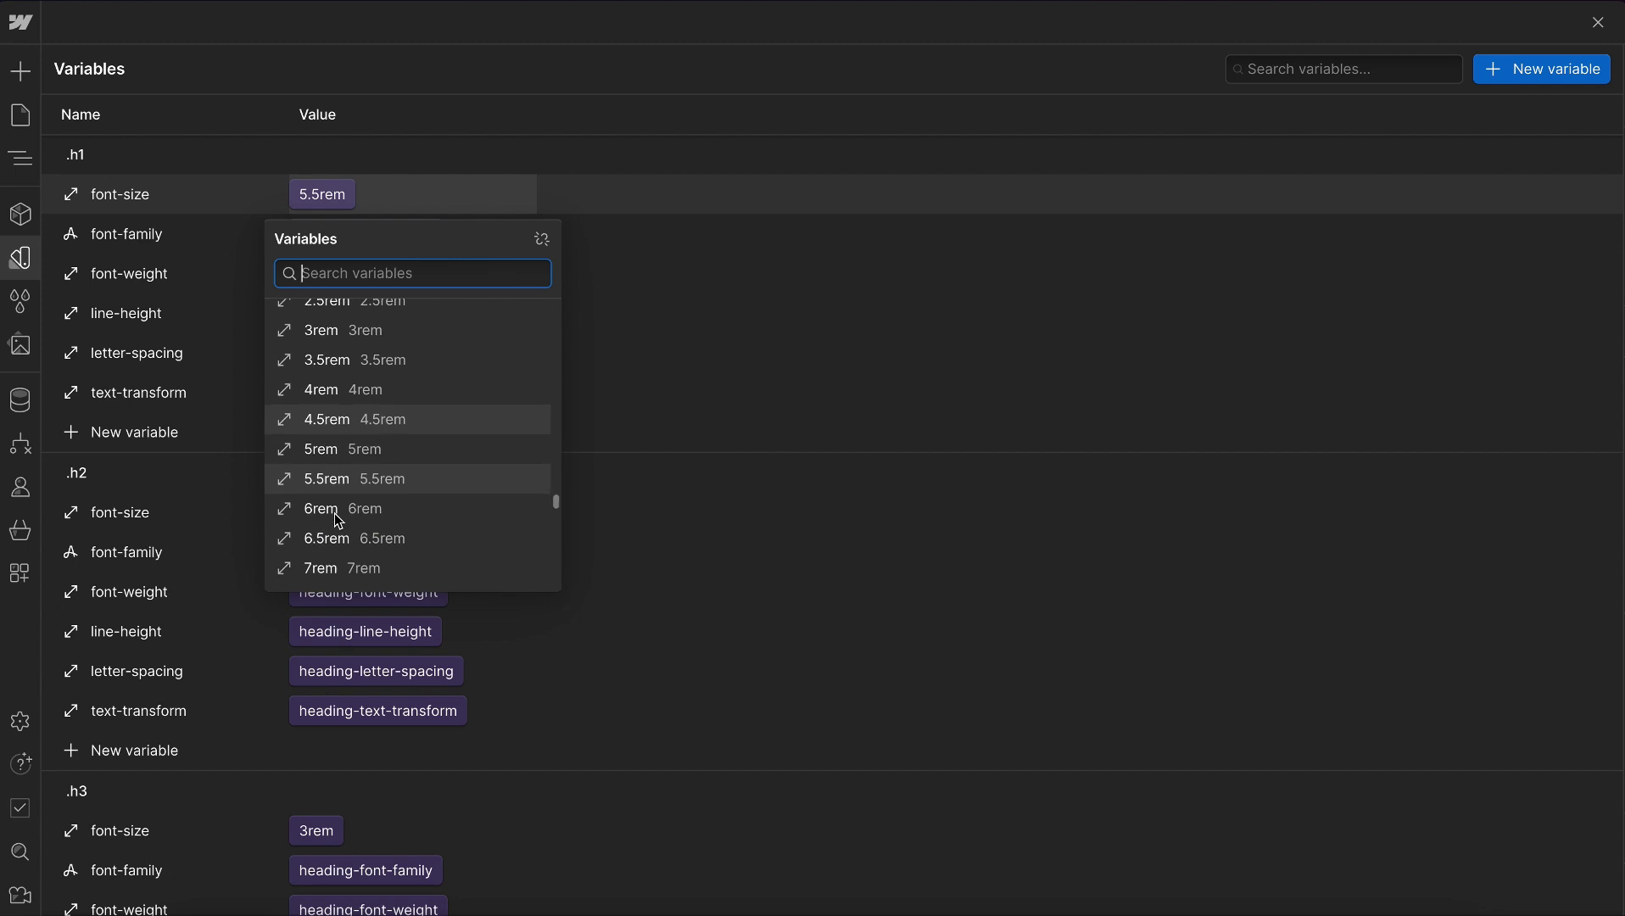
{"action": "left_click", "coordinate": [347, 439]}
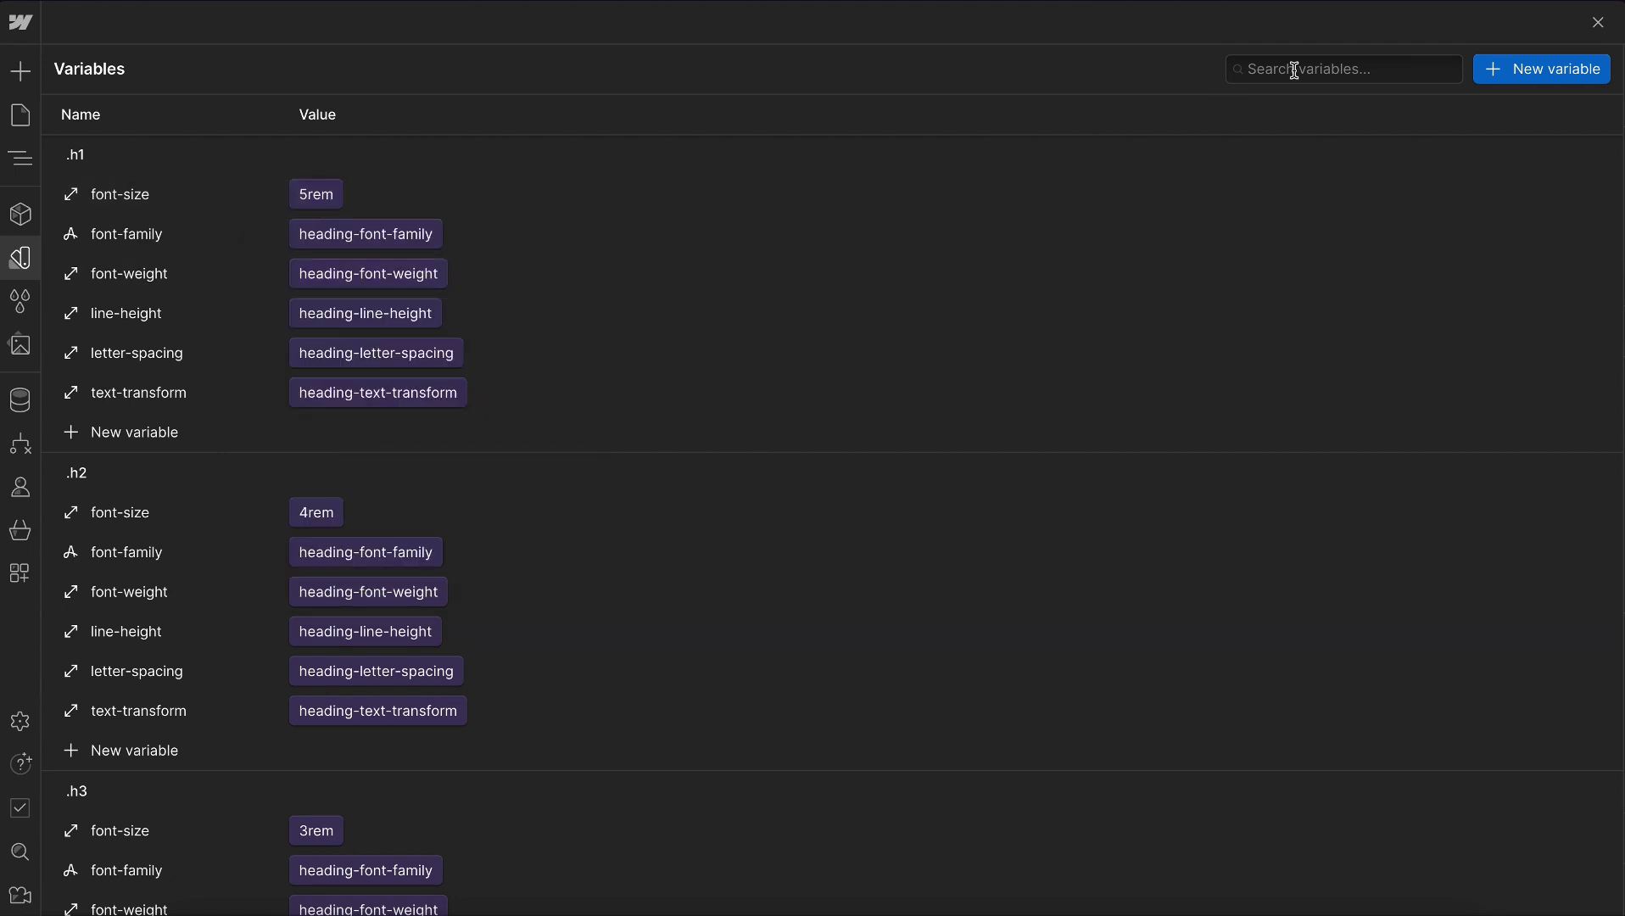
Filter variables by 'vert' to check small vertical padding, then filter by 'space'.
{"action": "left_click", "coordinate": [1341, 69]}
{"action": "type", "text": "vertical"}
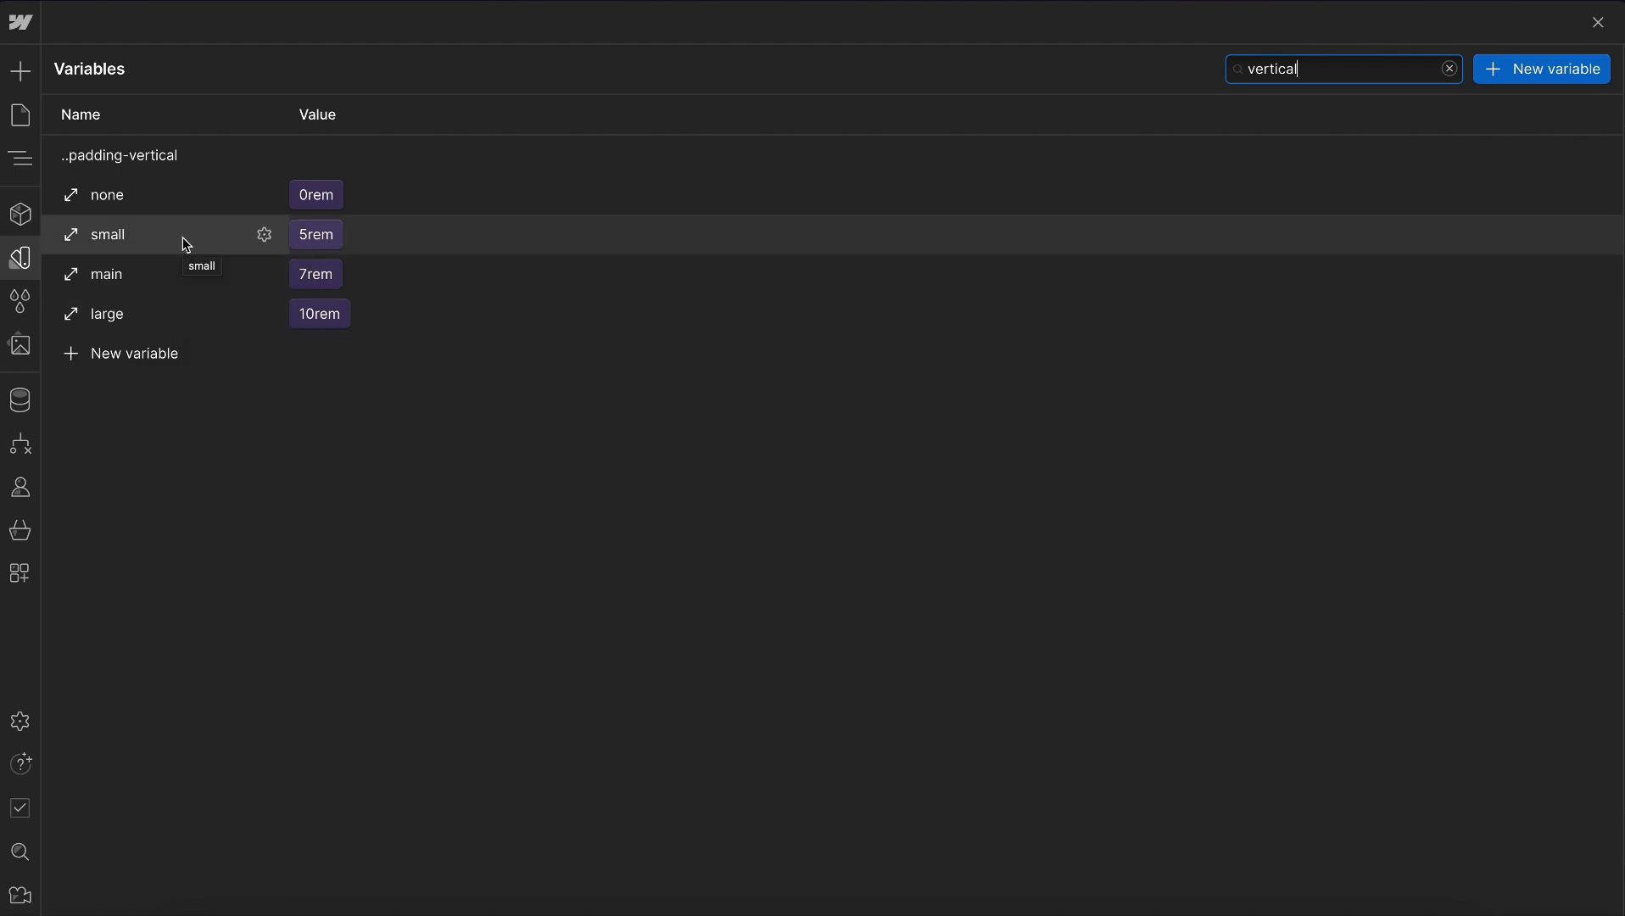
{"action": "left_click", "coordinate": [330, 240]}
{"action": "left_click", "coordinate": [330, 240]}
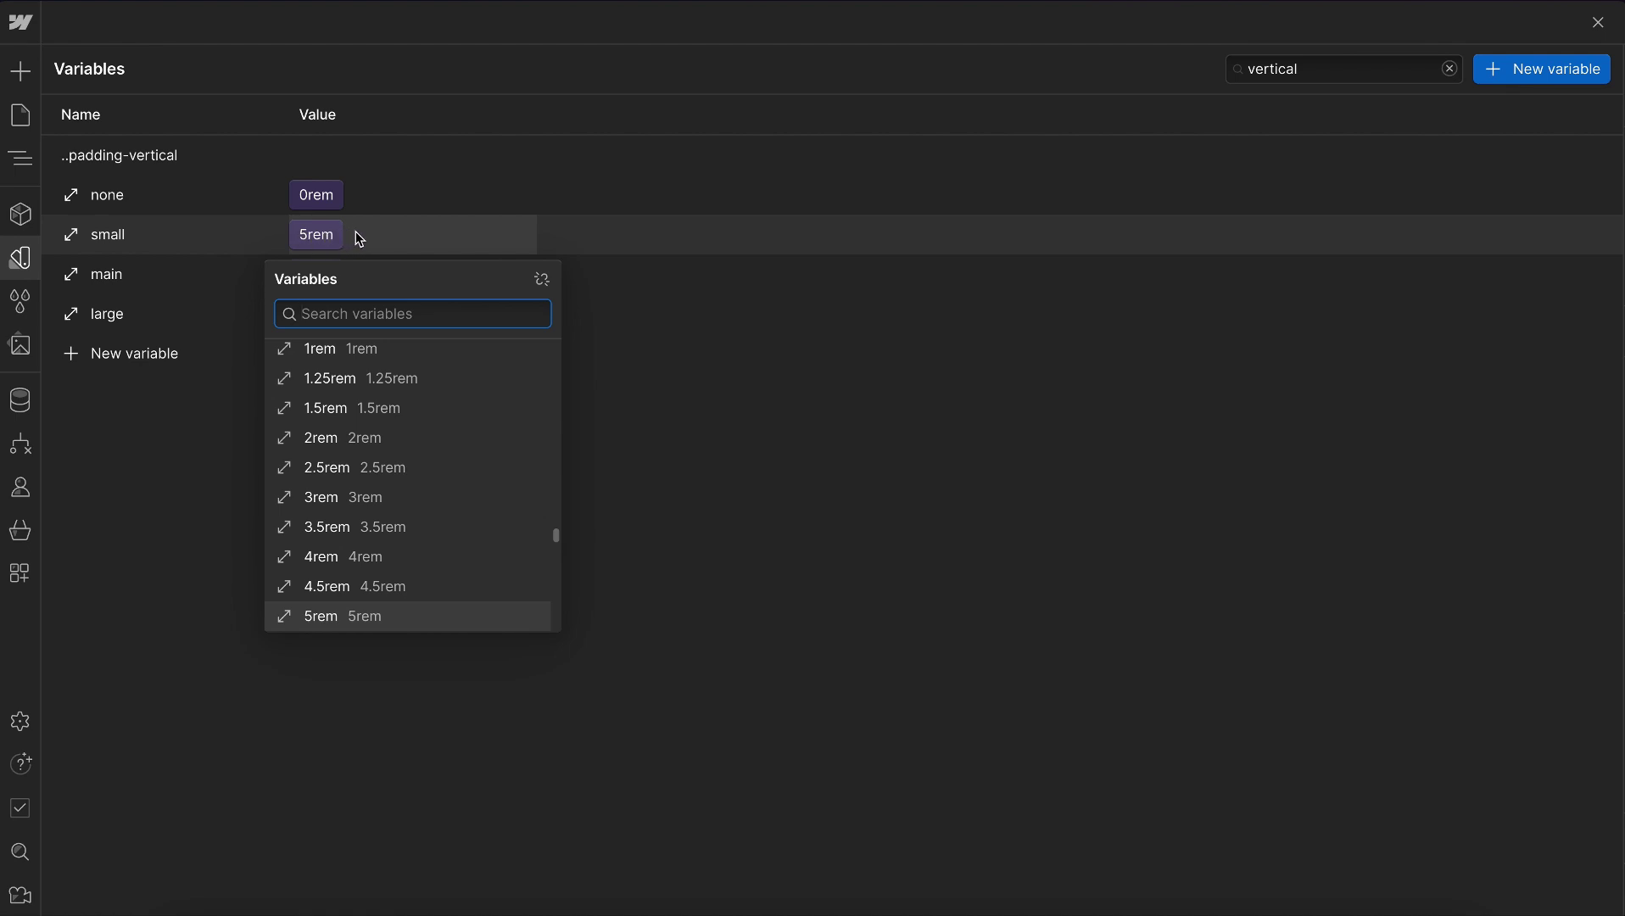
{"action": "left_click", "coordinate": [361, 240]}
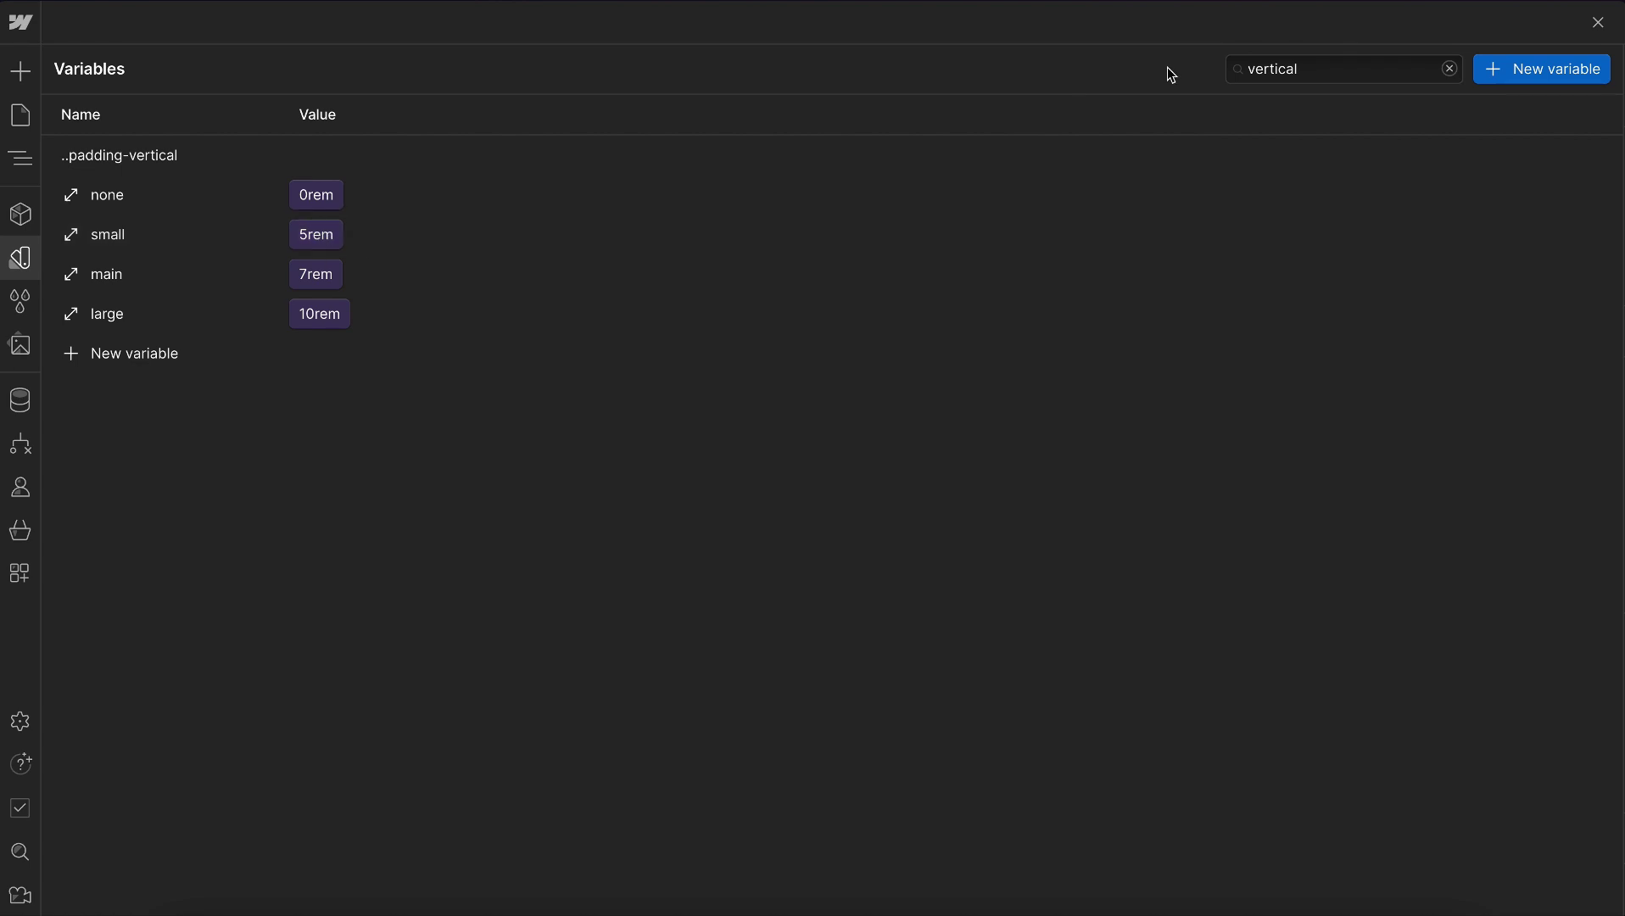
{"action": "left_click_drag", "start_coordinate": [1305, 68], "coordinate": [1215, 57]}
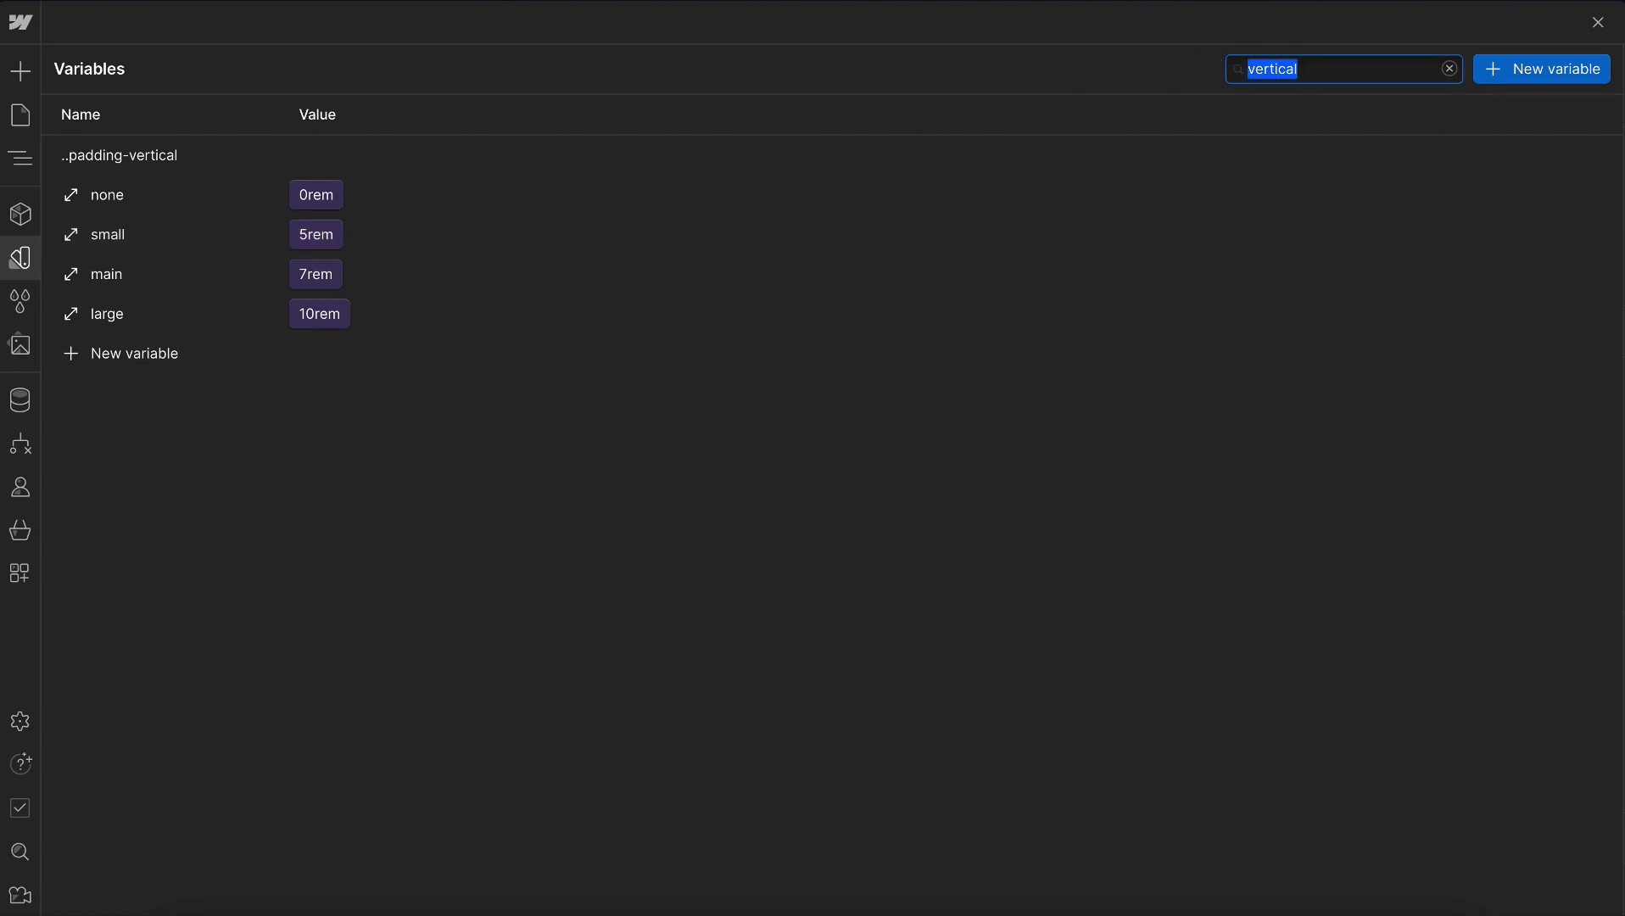
{"action": "type", "text": "space"}
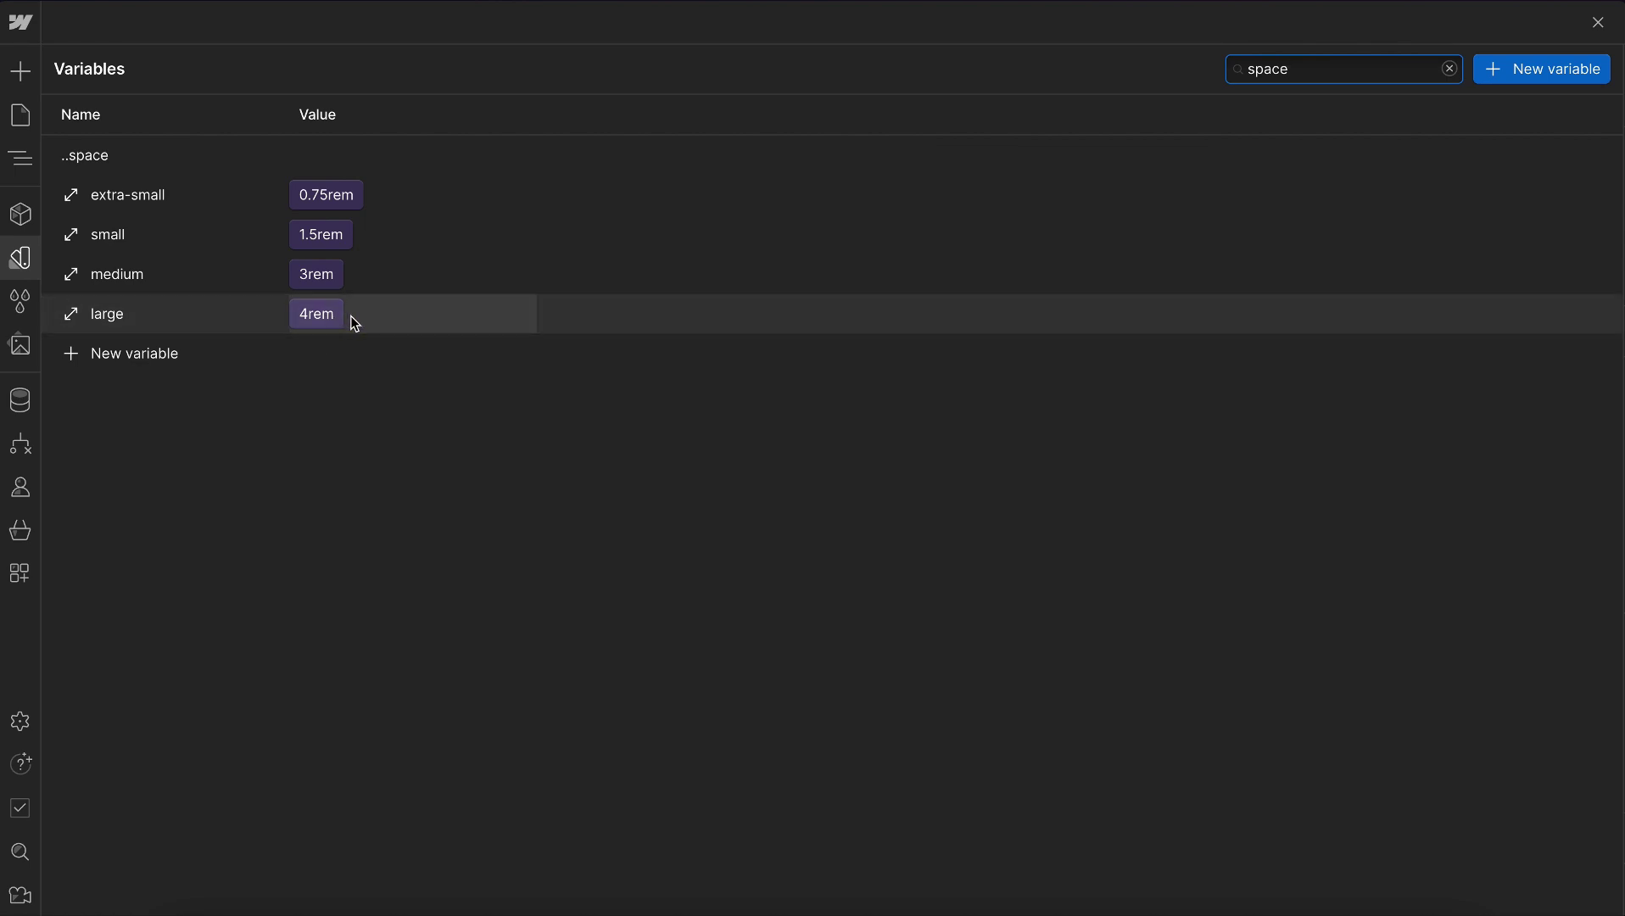
Inspect the gap variables on the button wrapper, header group, content wrapper and split layout.
{"action": "left_click", "coordinate": [21, 257]}
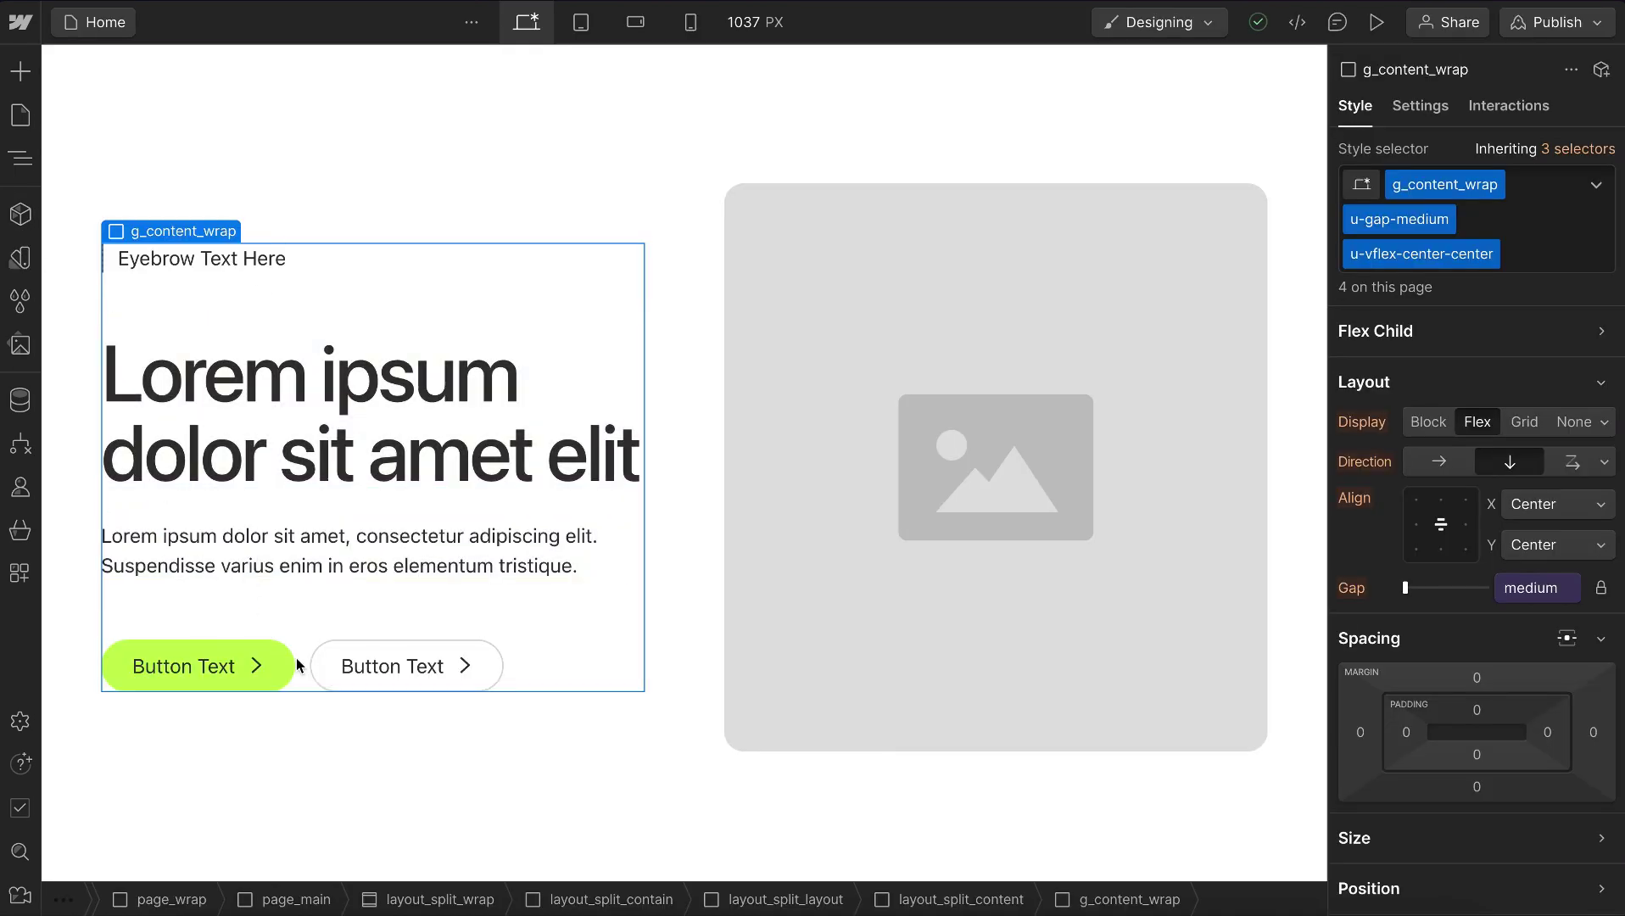
{"action": "left_click", "coordinate": [306, 679]}
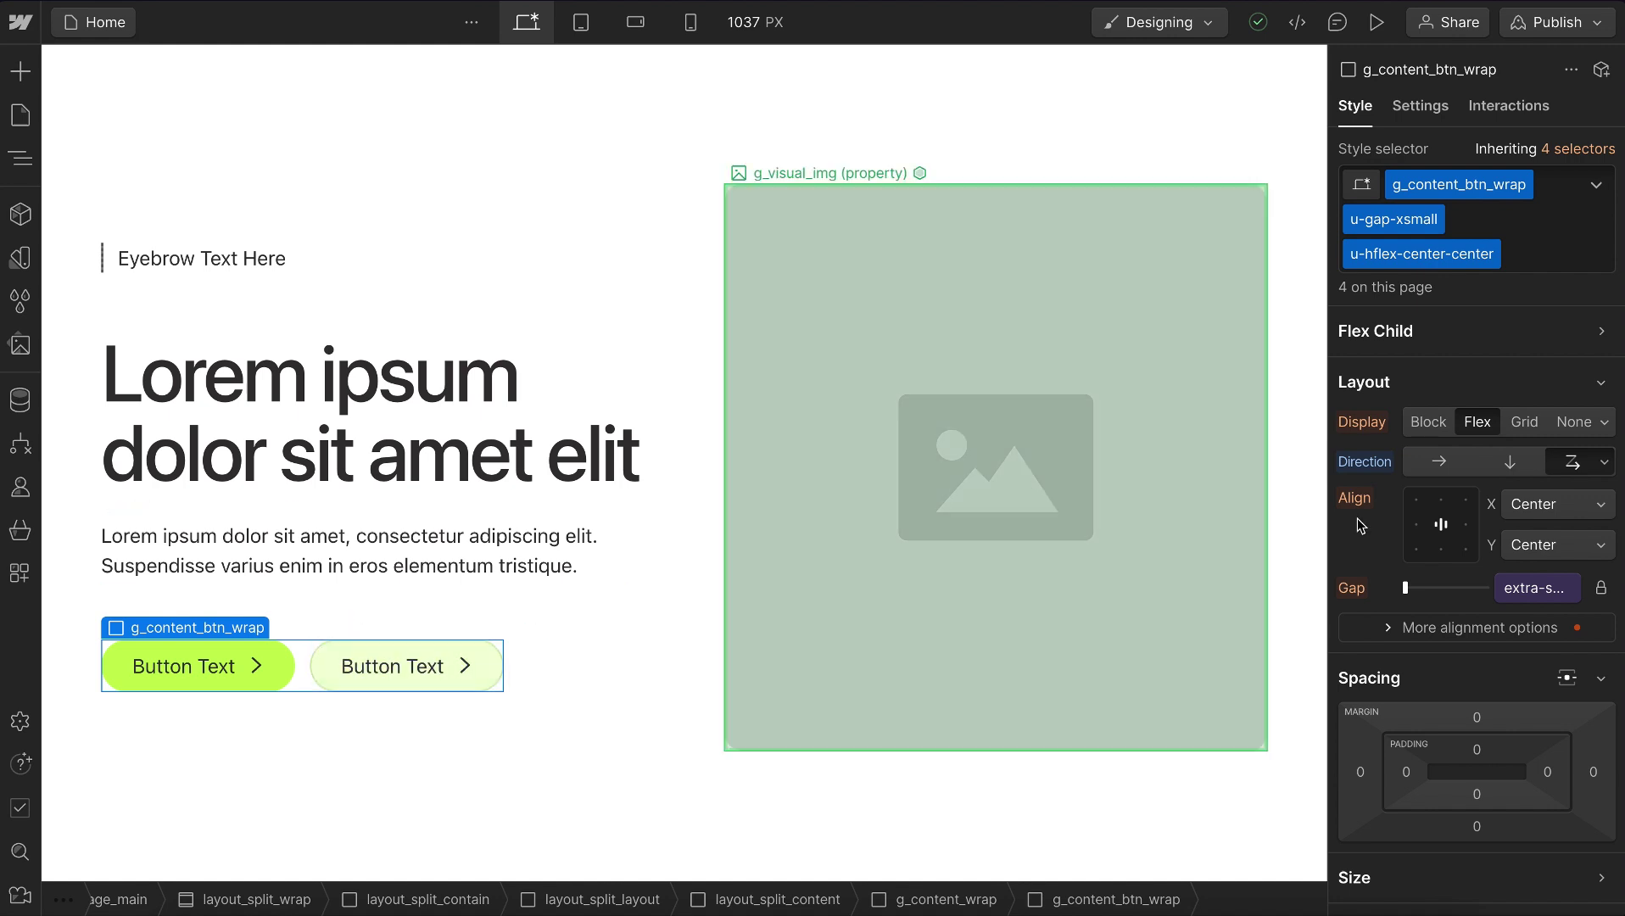
{"action": "left_click", "coordinate": [1519, 598]}
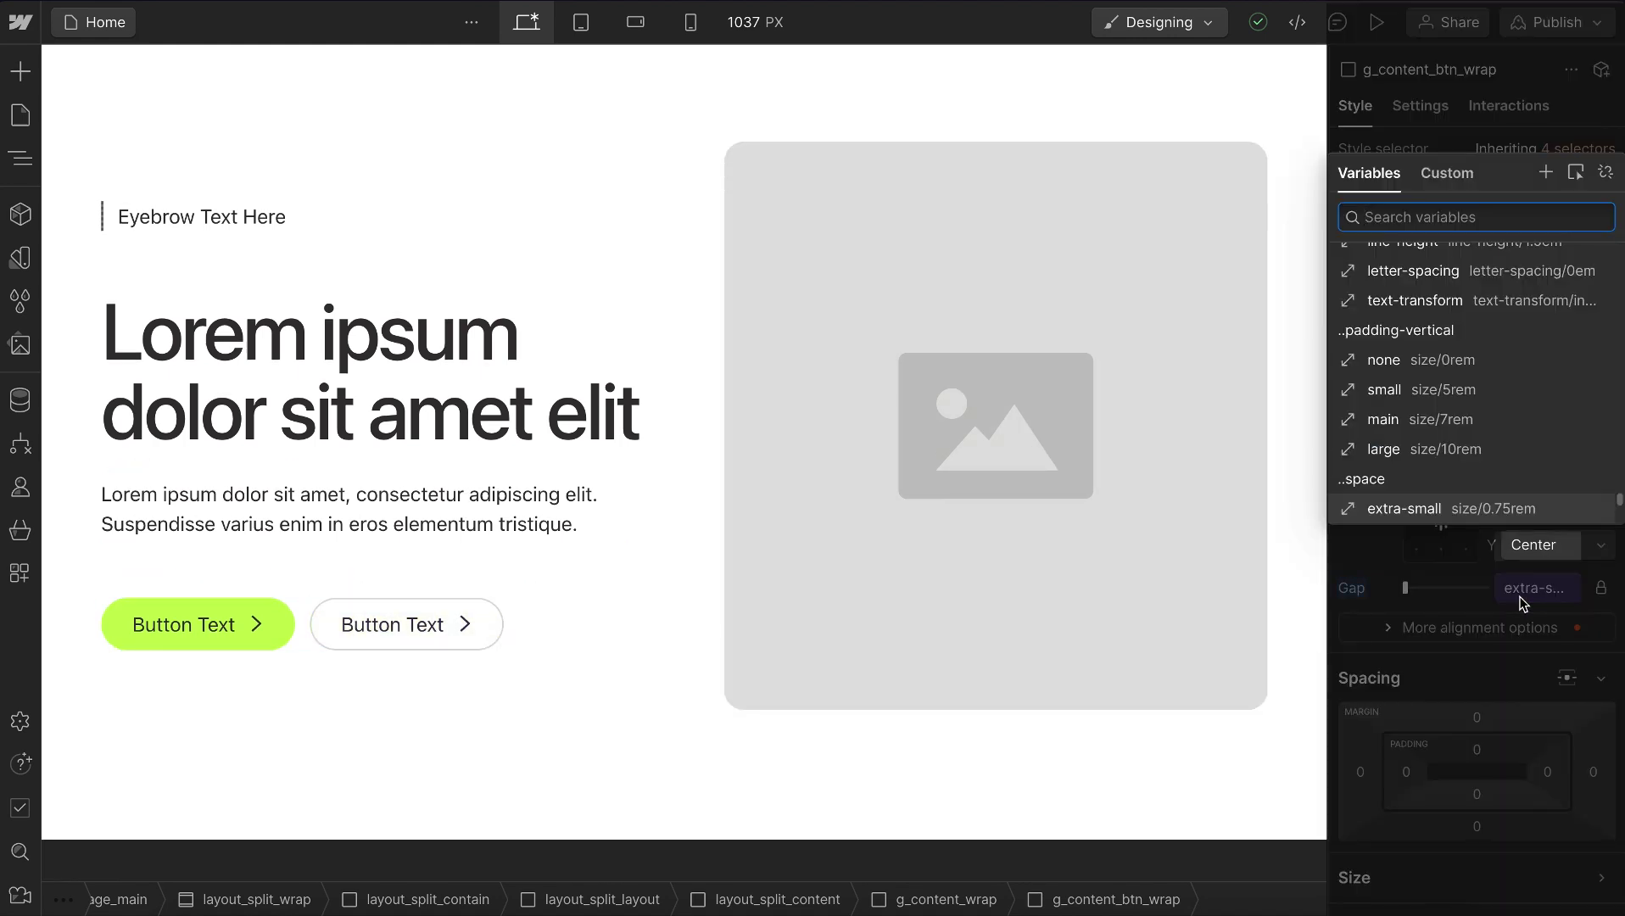
{"action": "left_click", "coordinate": [1376, 544]}
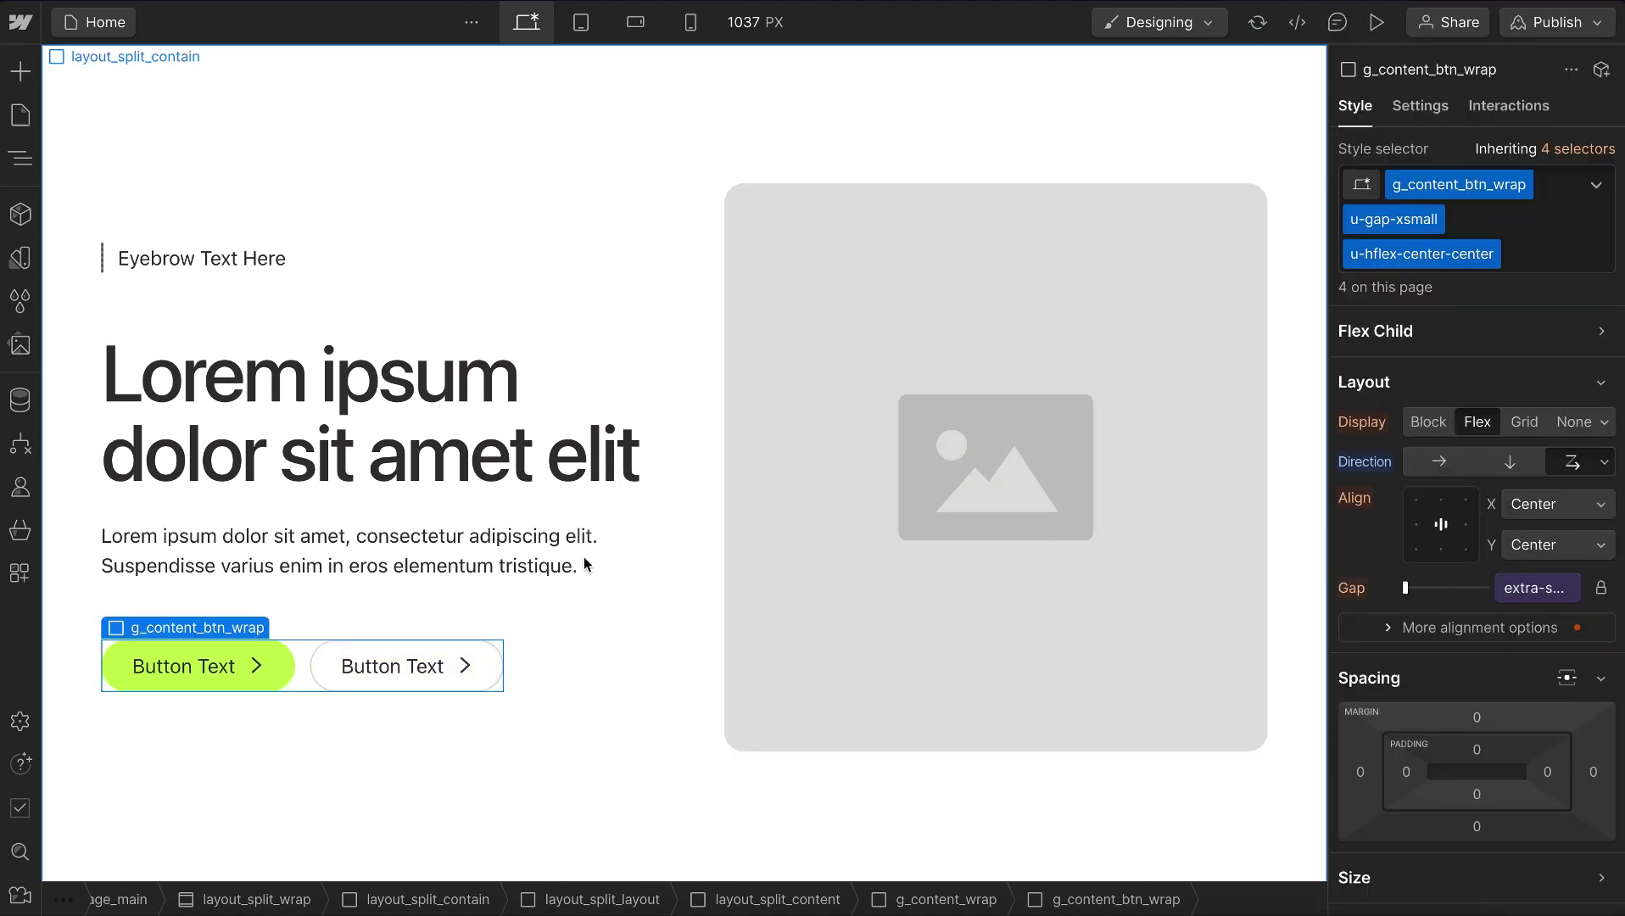
{"action": "left_click", "coordinate": [305, 515]}
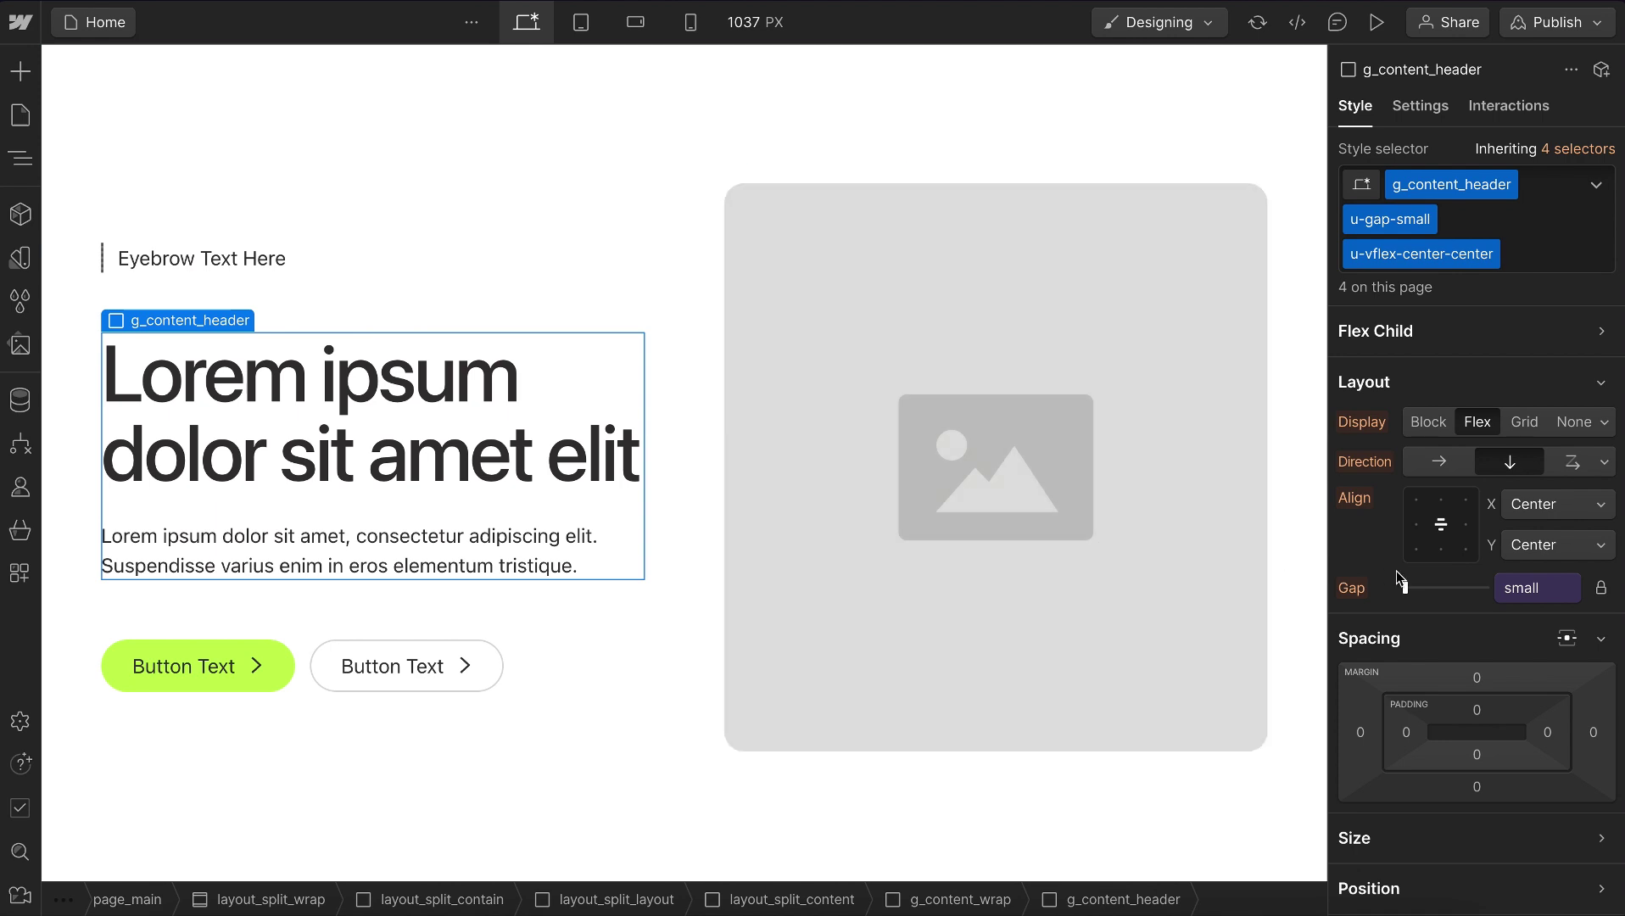
{"action": "left_click", "coordinate": [1519, 590]}
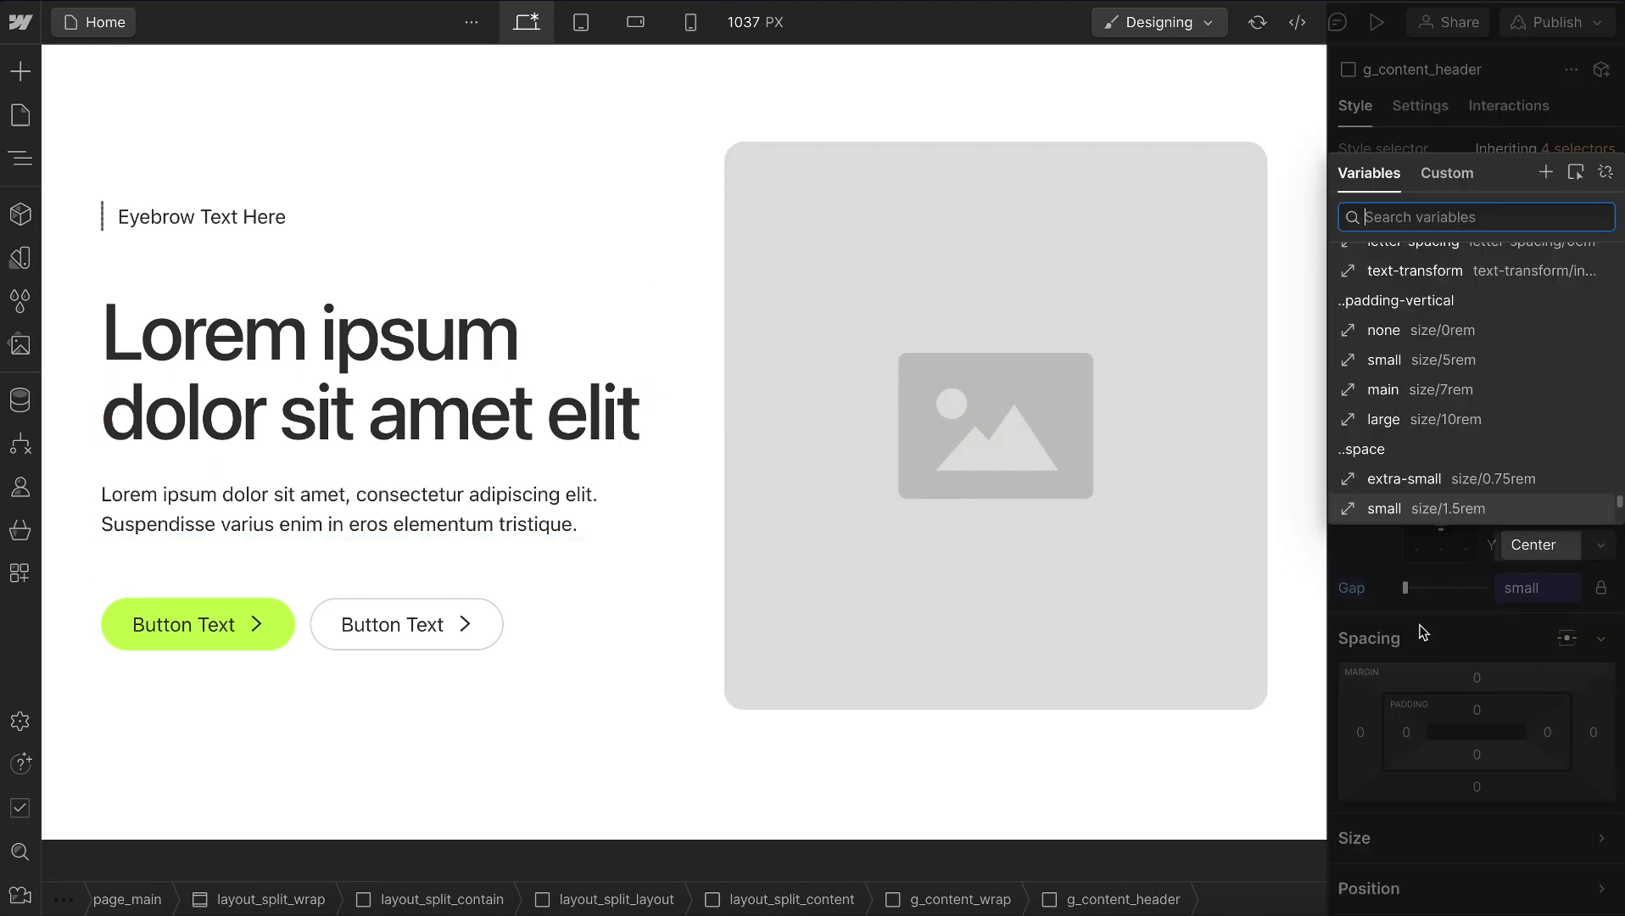
{"action": "left_click", "coordinate": [1424, 633]}
{"action": "left_click", "coordinate": [363, 620]}
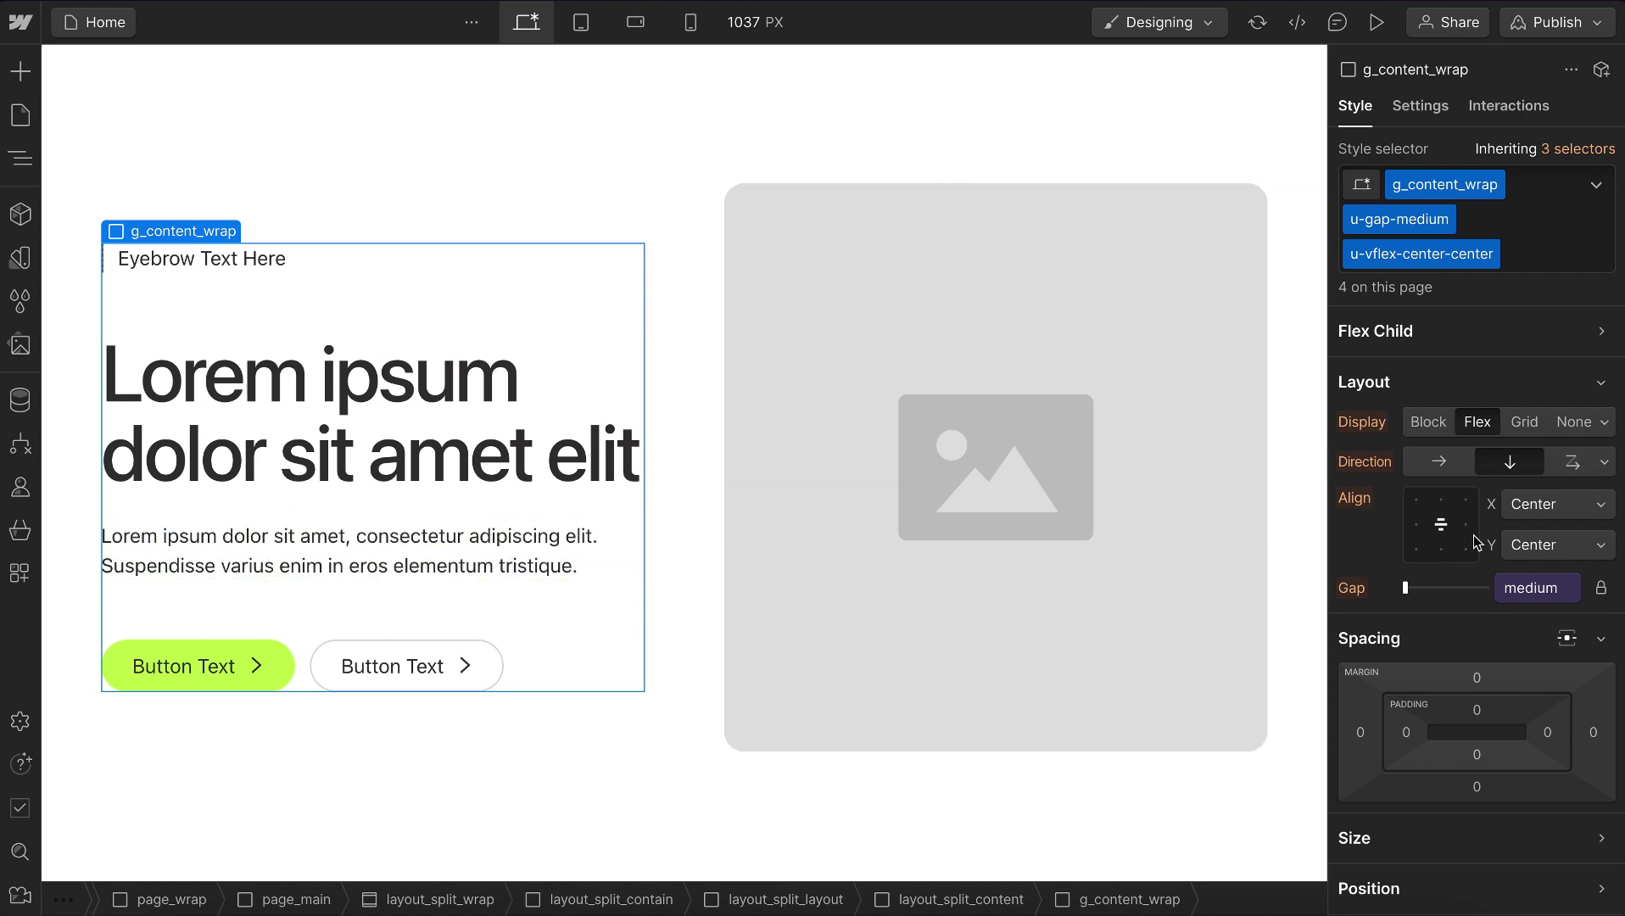
{"action": "left_click", "coordinate": [1498, 587]}
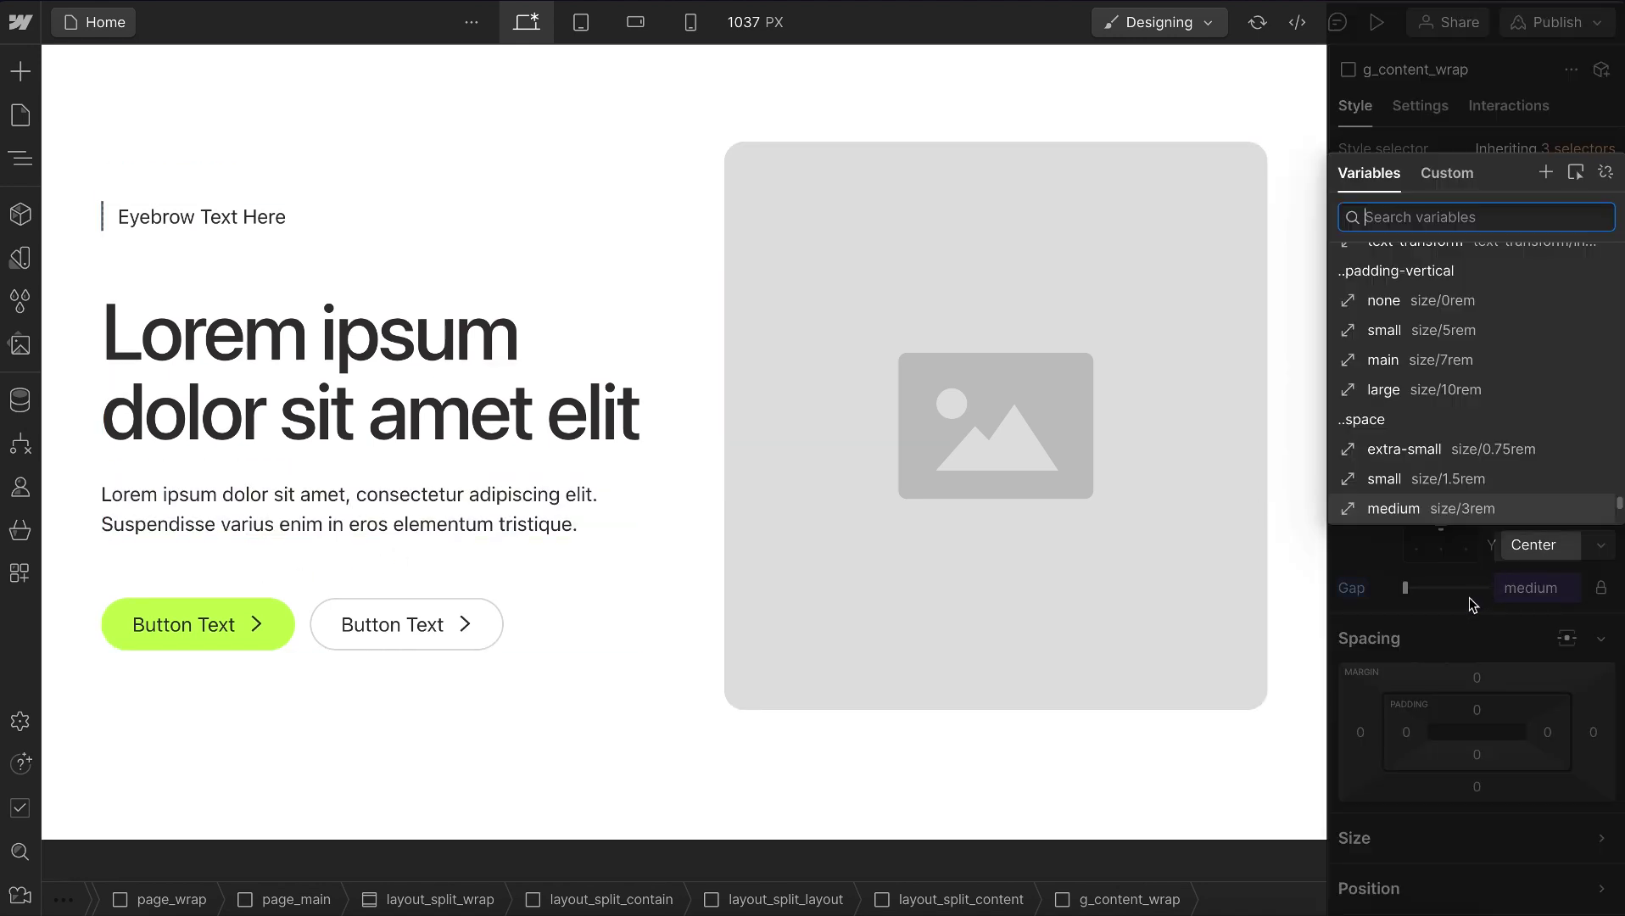
{"action": "left_click", "coordinate": [1470, 606]}
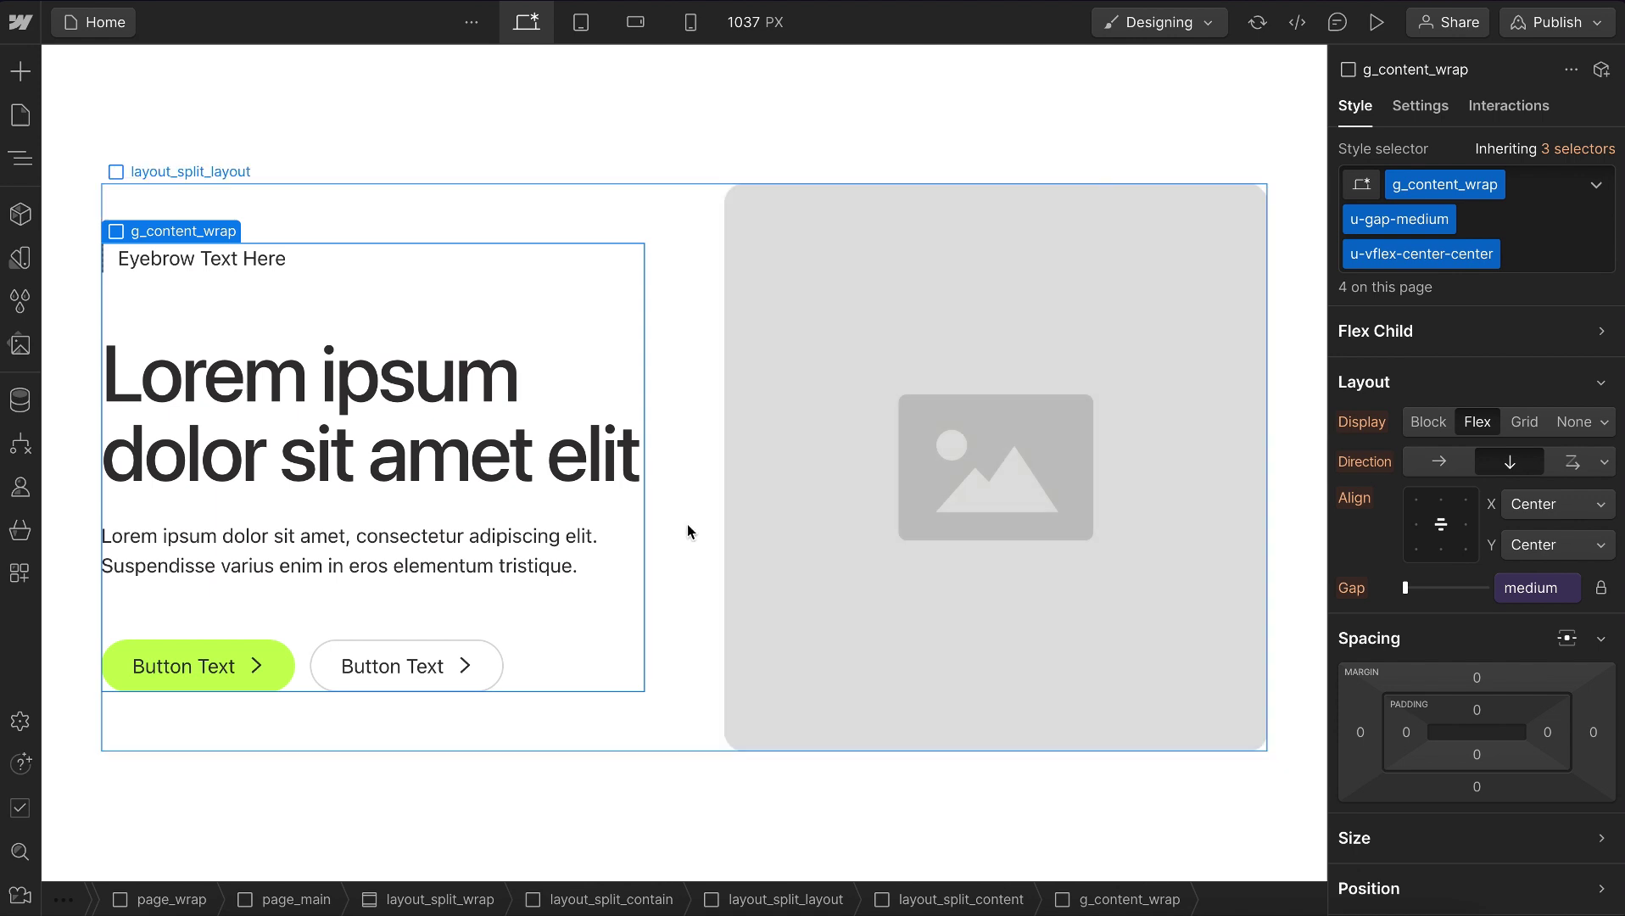
{"action": "left_click", "coordinate": [688, 531]}
{"action": "left_click", "coordinate": [1504, 584]}
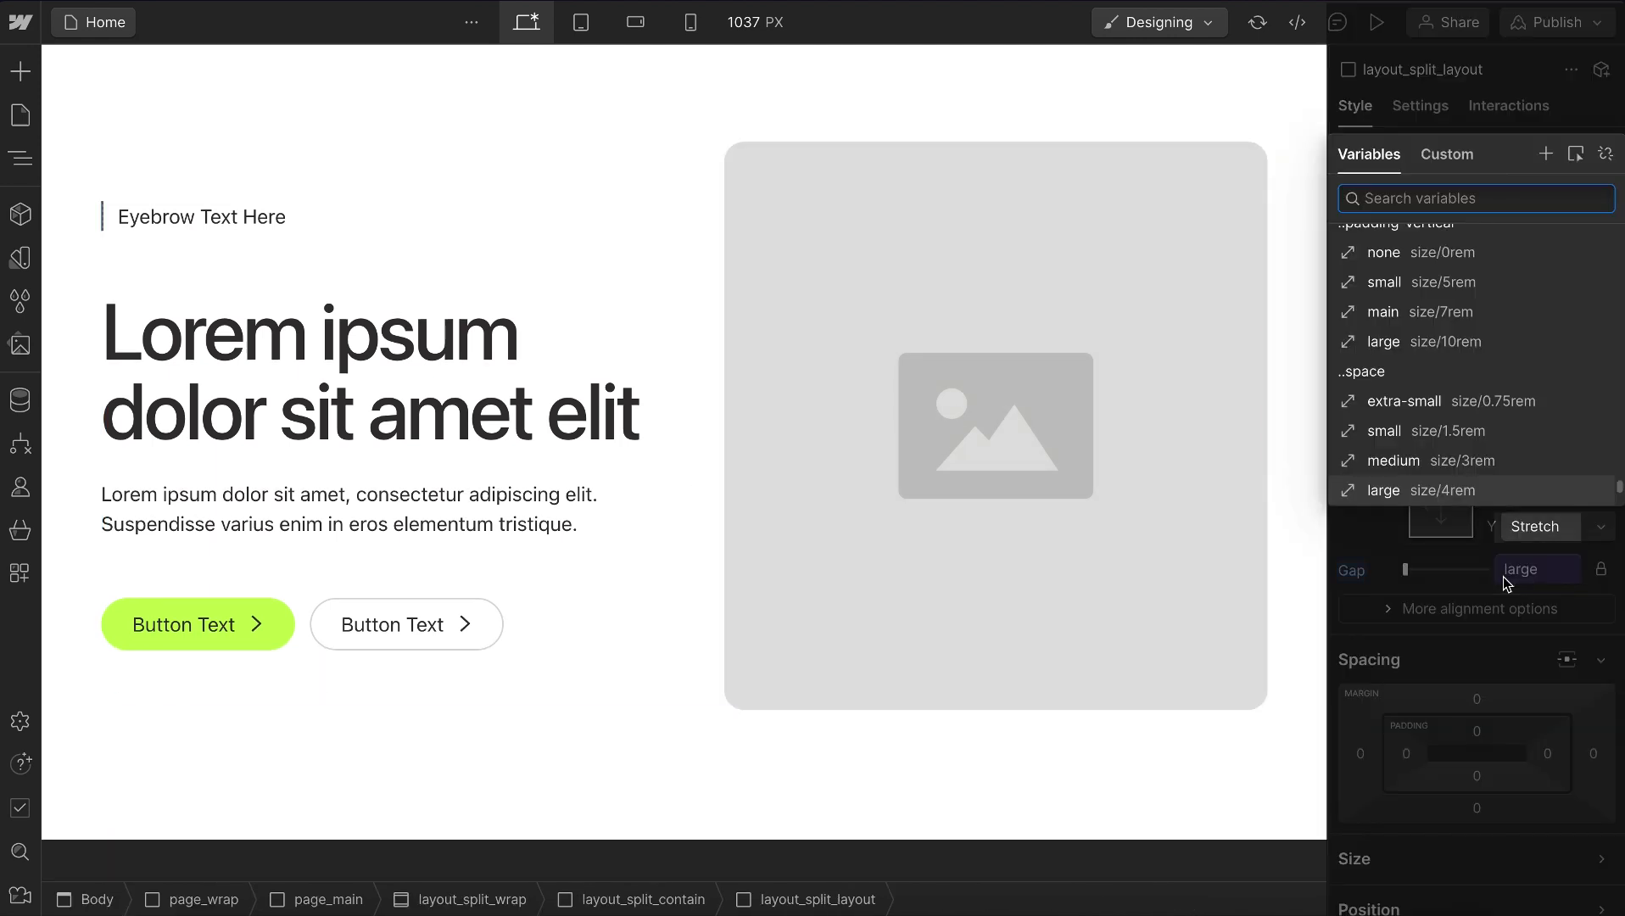
{"action": "left_click", "coordinate": [1478, 594]}
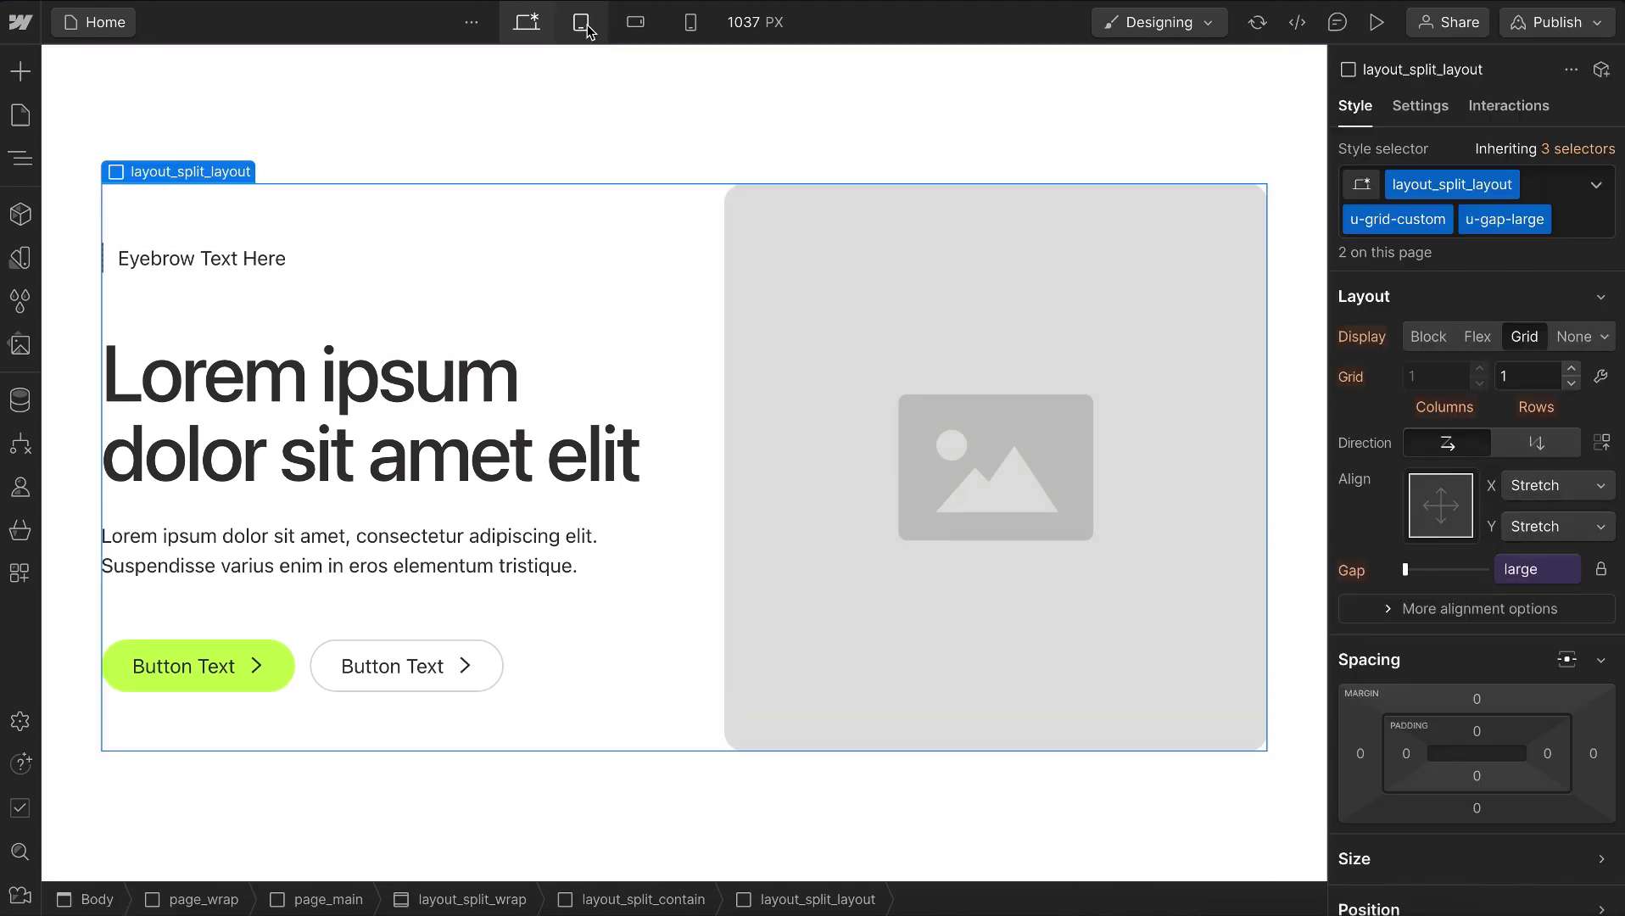
Check the hero elements' gaps at tablet, mobile portrait and mobile landscape widths.
{"action": "left_click", "coordinate": [583, 23]}
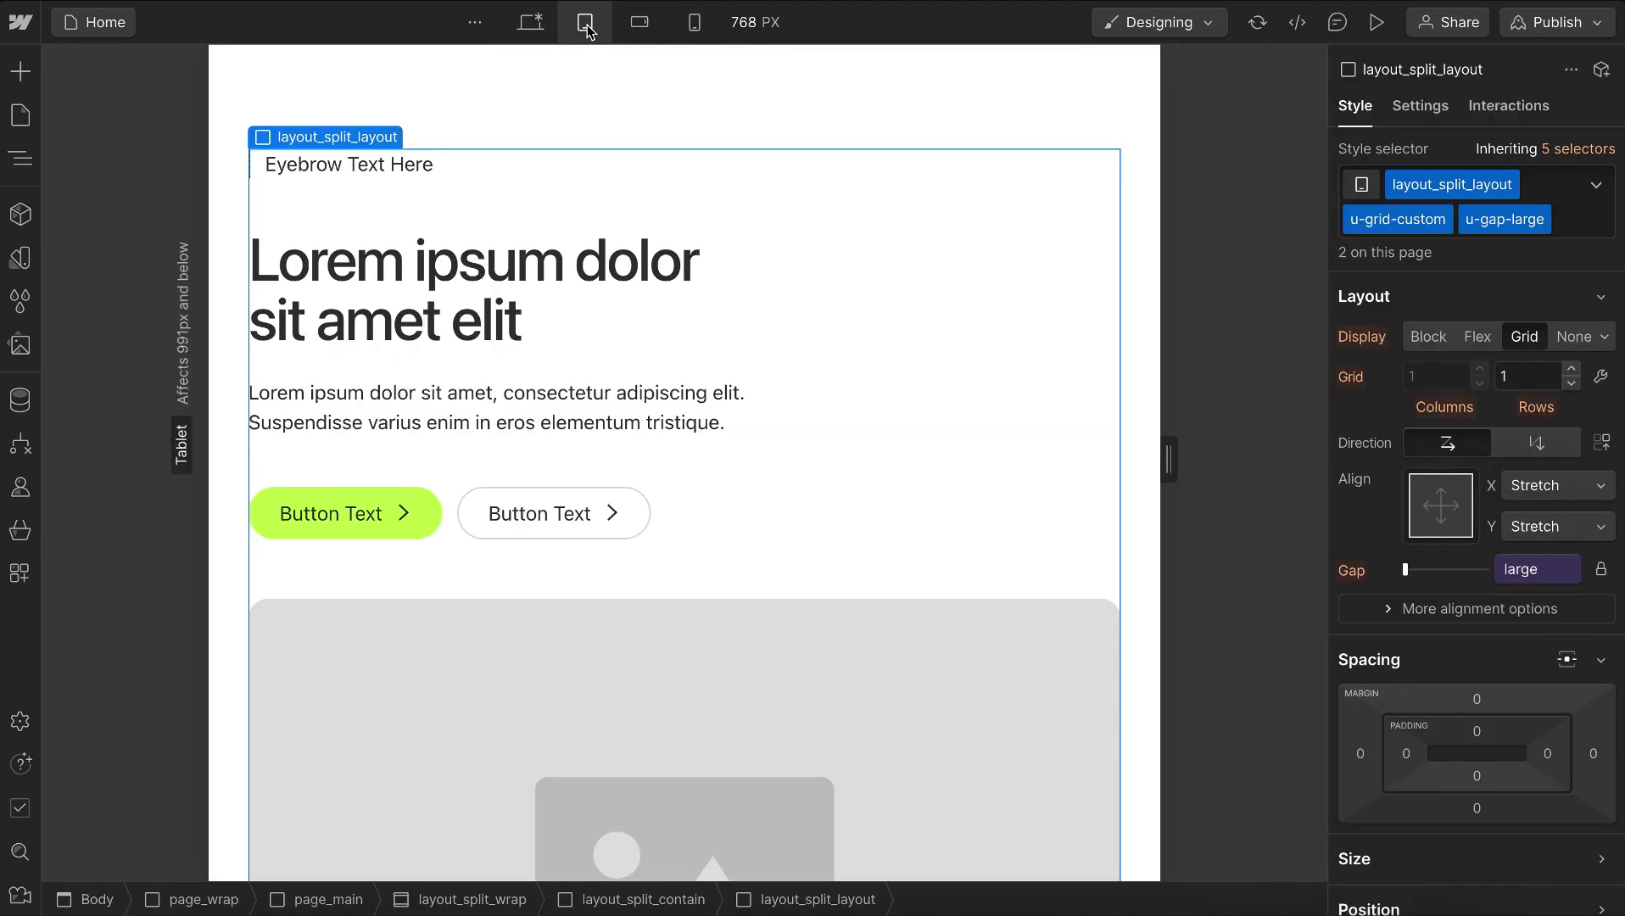
{"action": "left_click", "coordinate": [454, 452]}
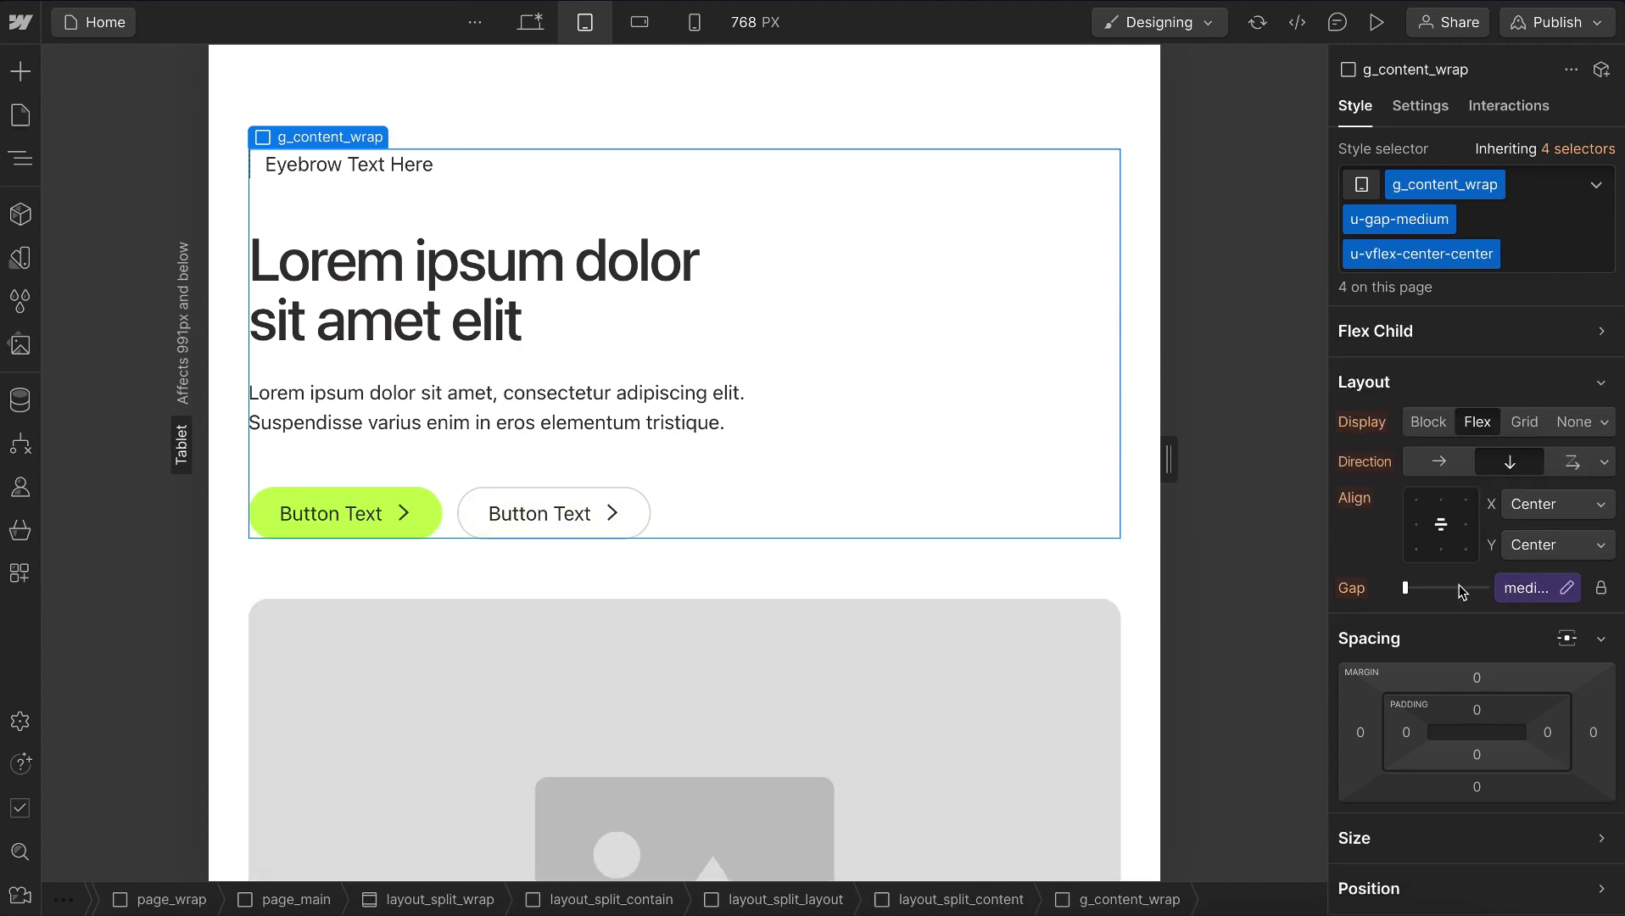
{"action": "left_click", "coordinate": [645, 569]}
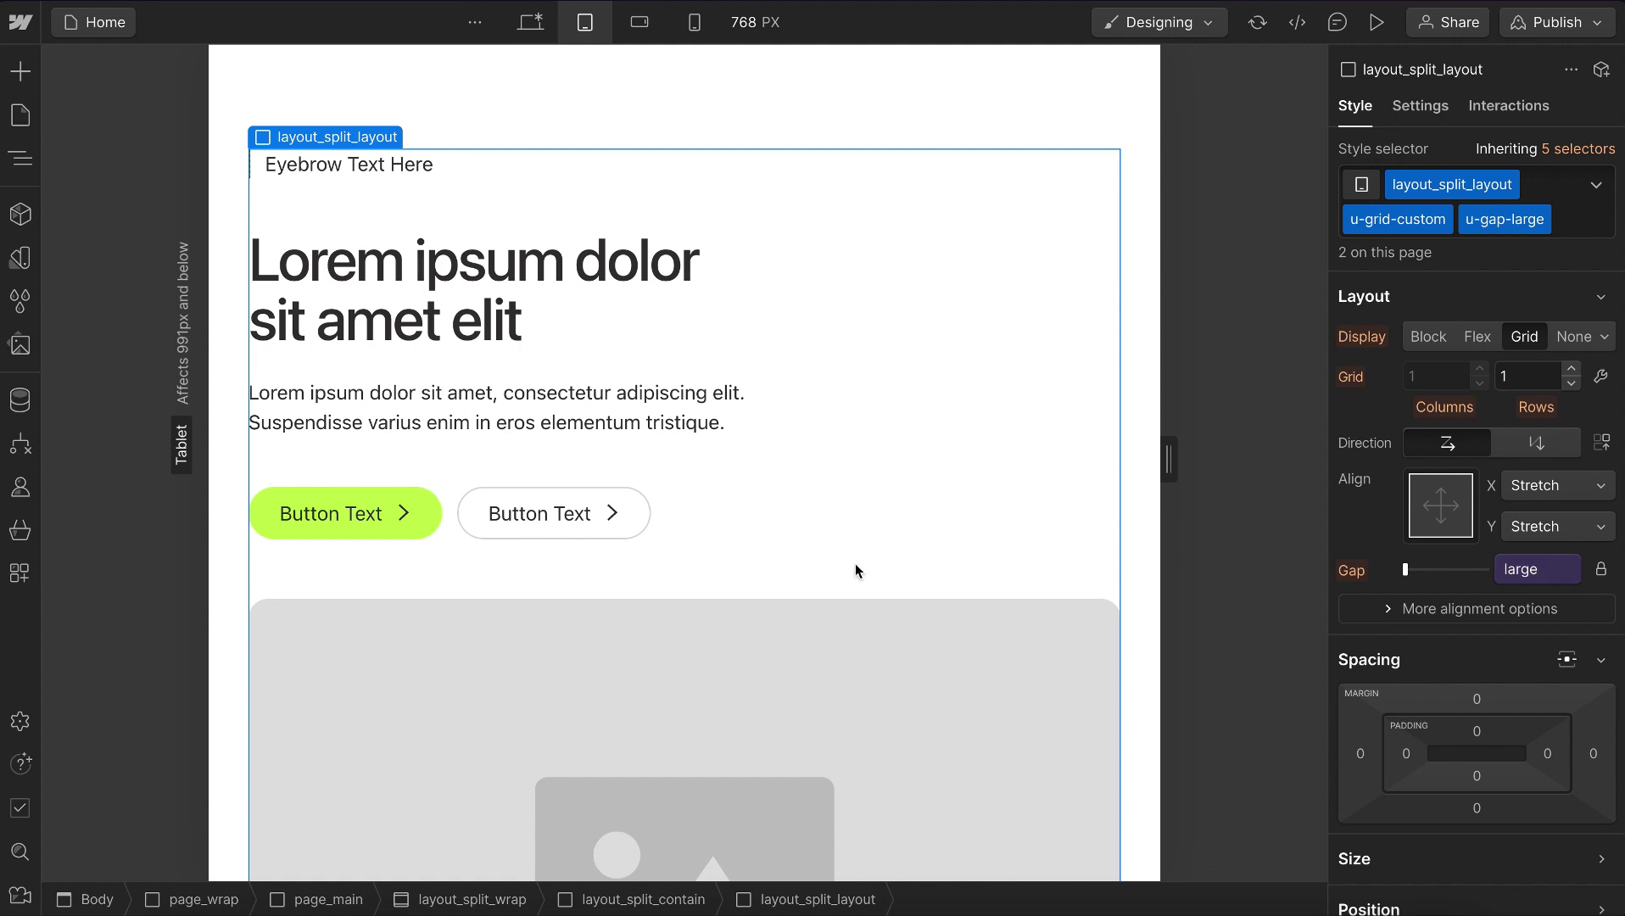
{"action": "left_click", "coordinate": [694, 22]}
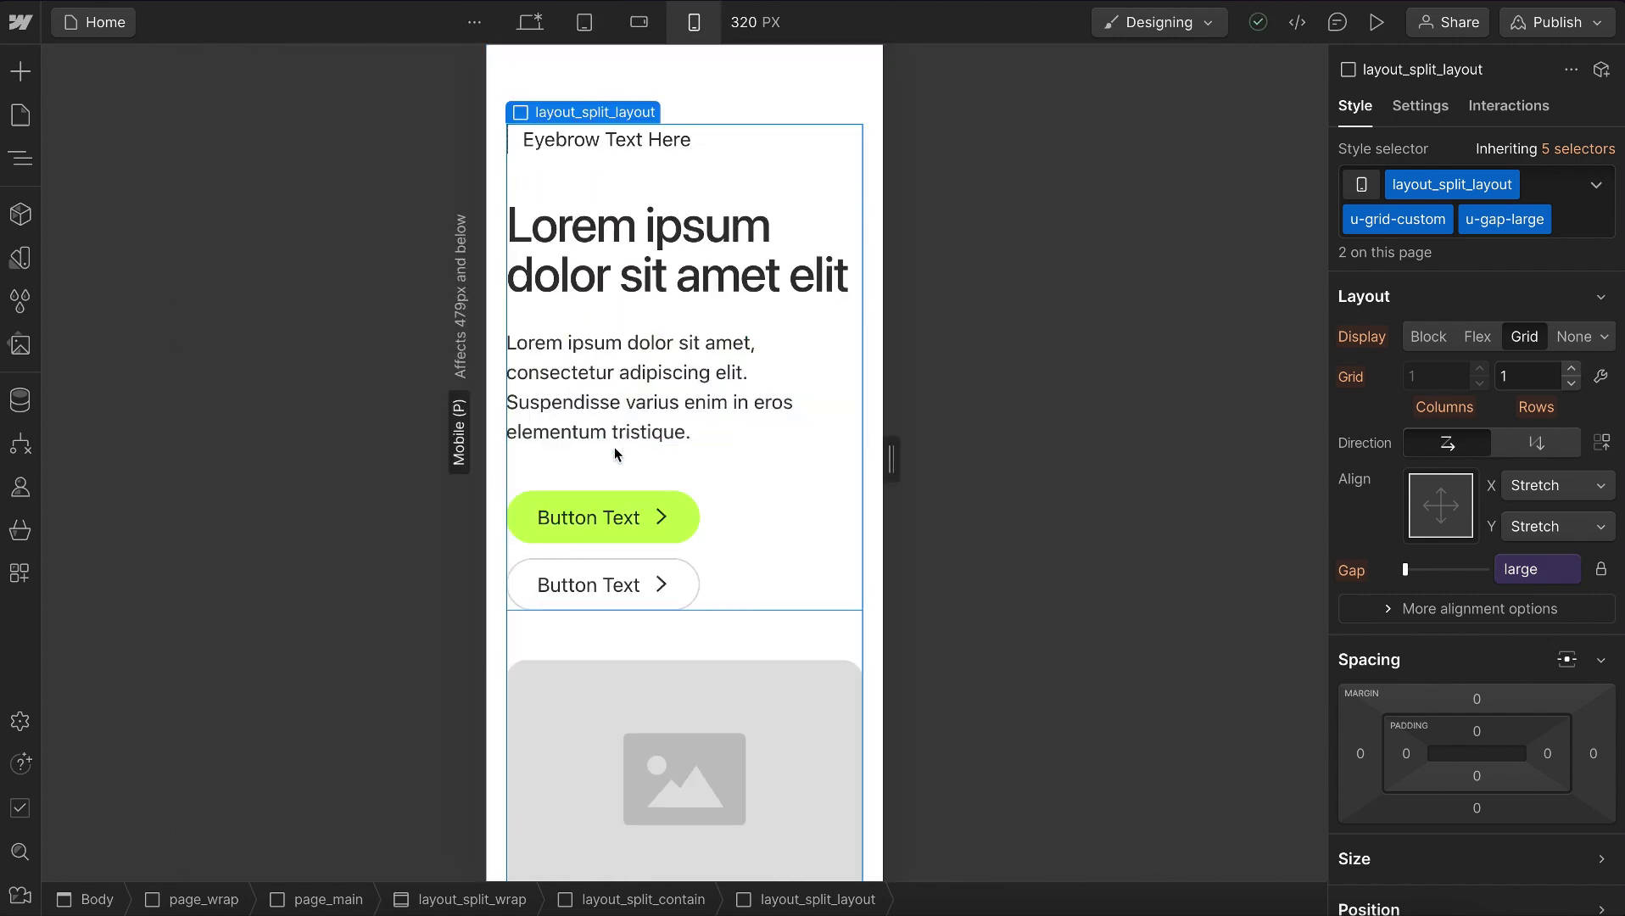
{"action": "left_click", "coordinate": [717, 566]}
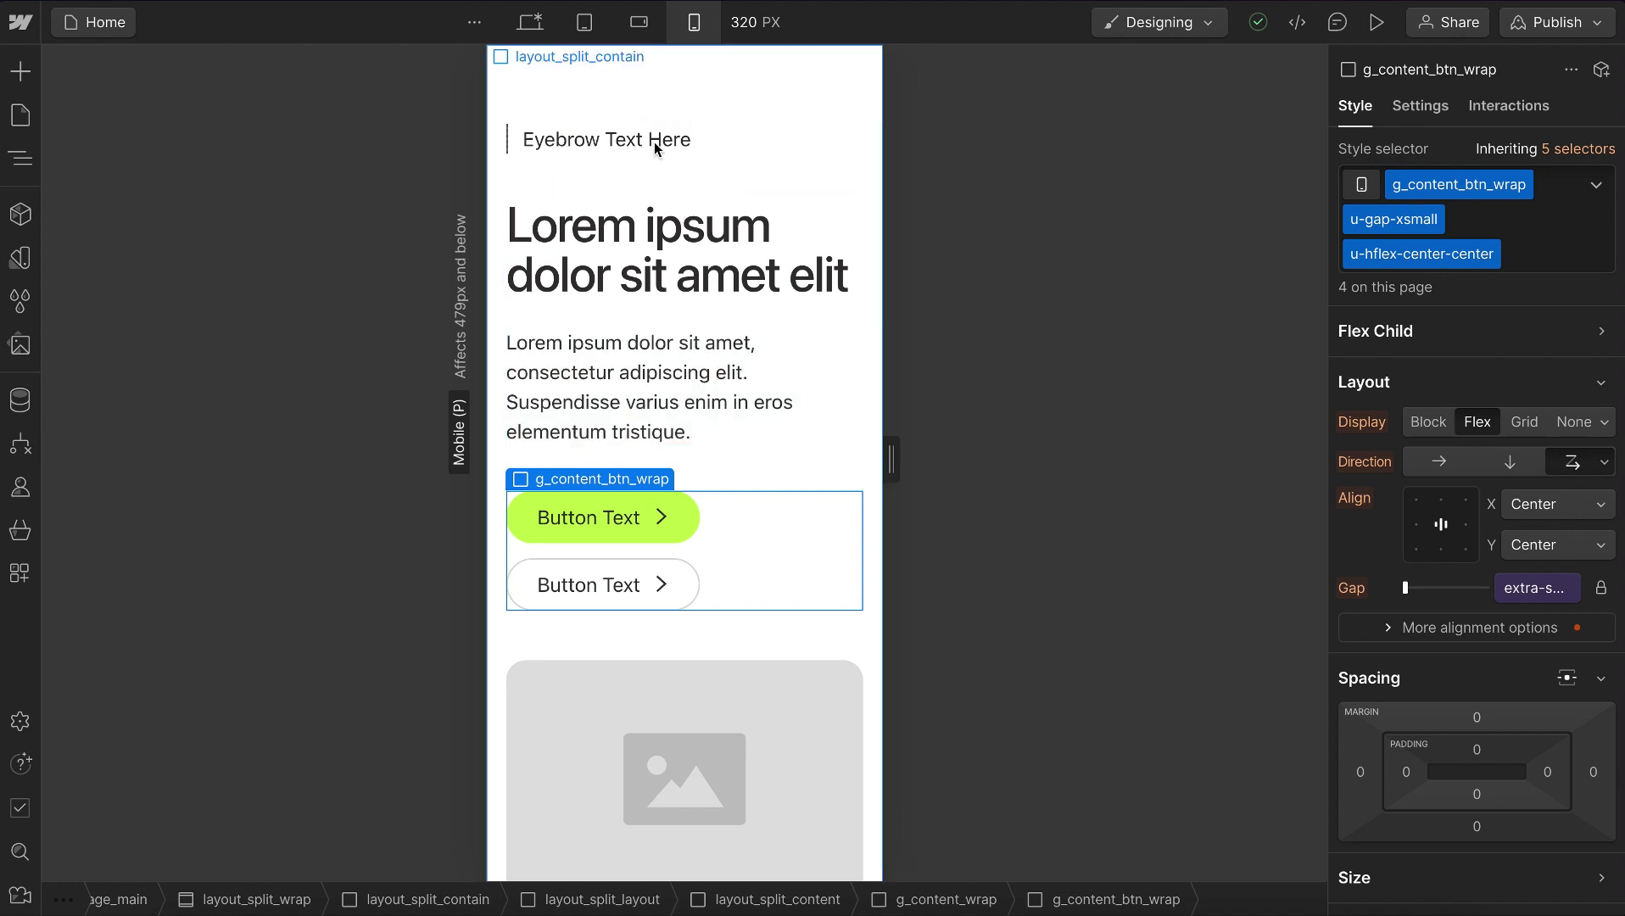
{"action": "left_click", "coordinate": [655, 180]}
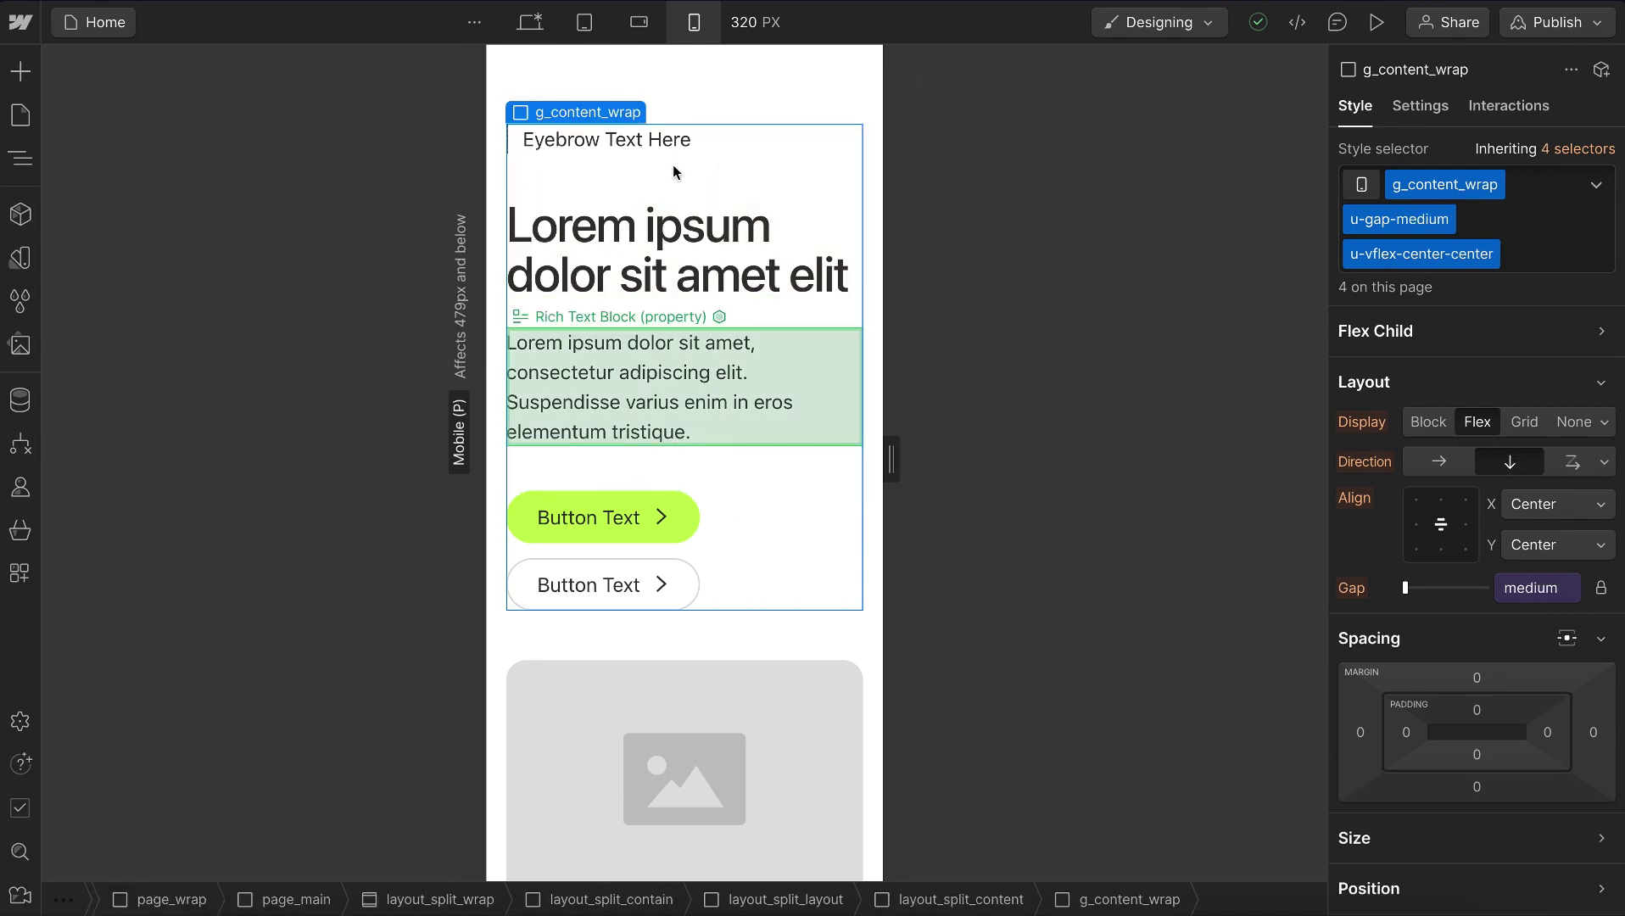
{"action": "left_click", "coordinate": [638, 22]}
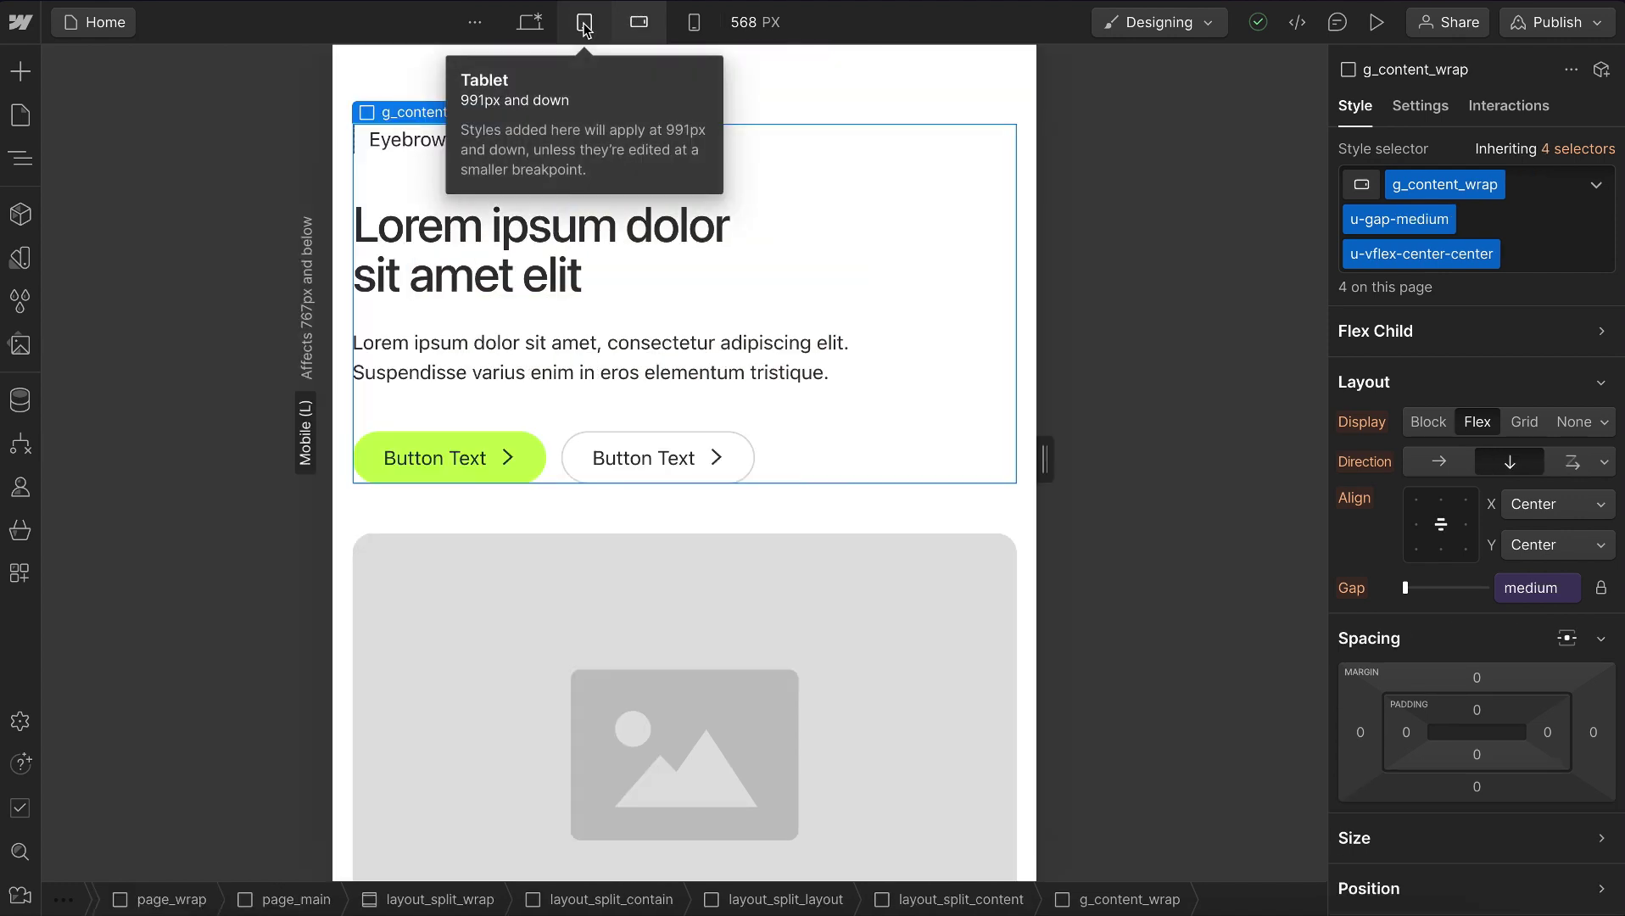
At desktop width, set the hero container's top padding to the small variable.
{"action": "left_click", "coordinate": [533, 23]}
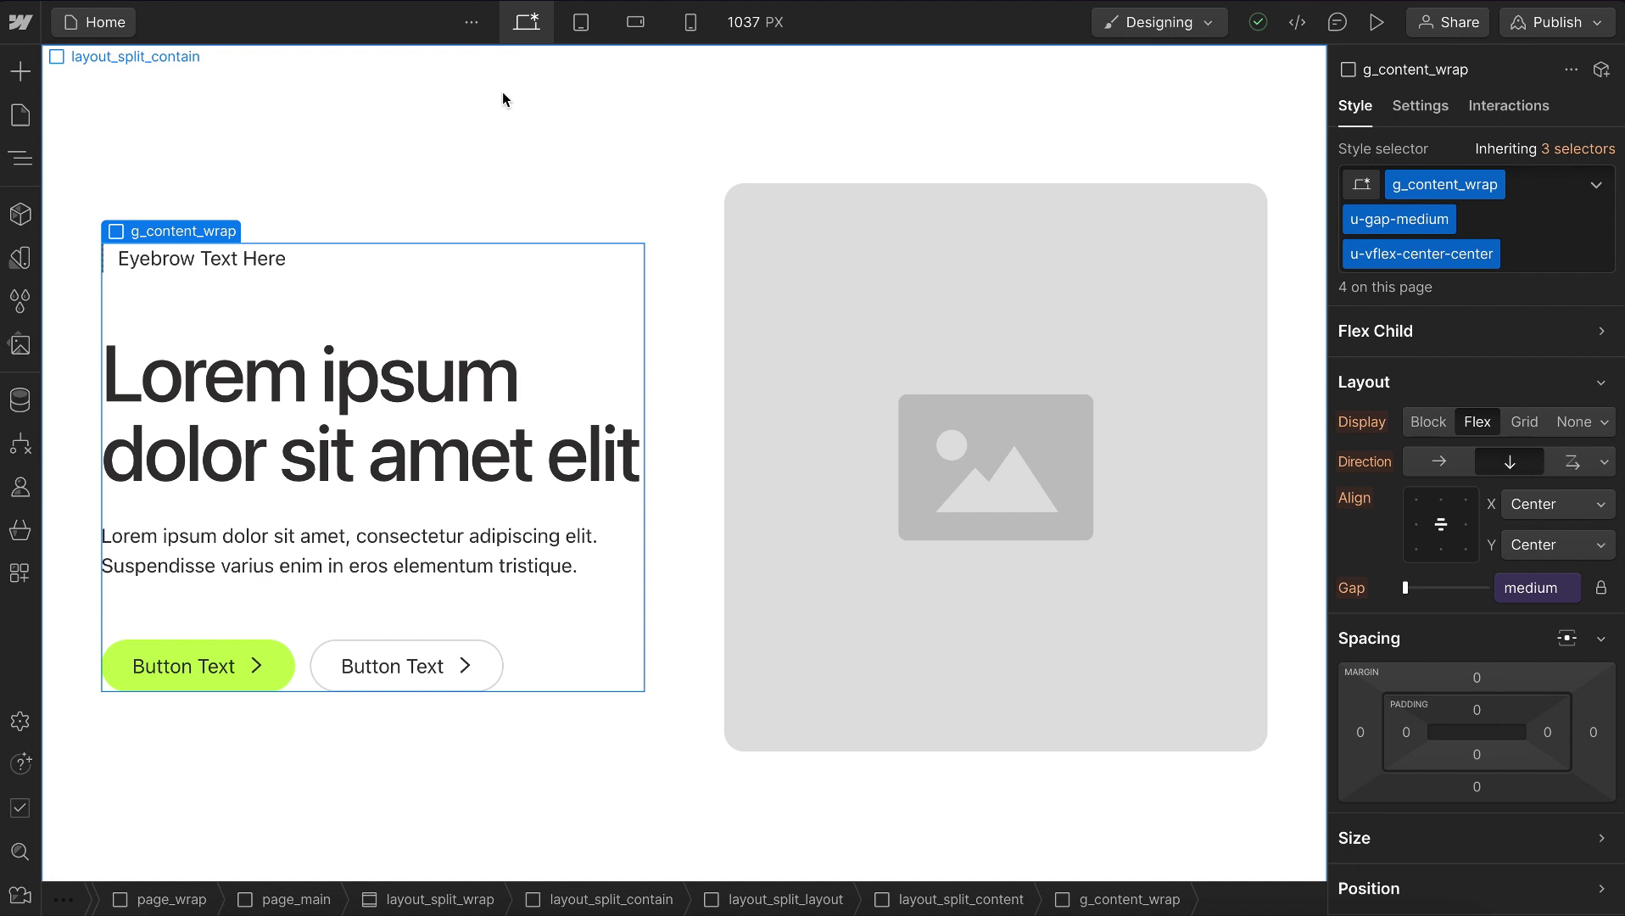
{"action": "left_click", "coordinate": [503, 99]}
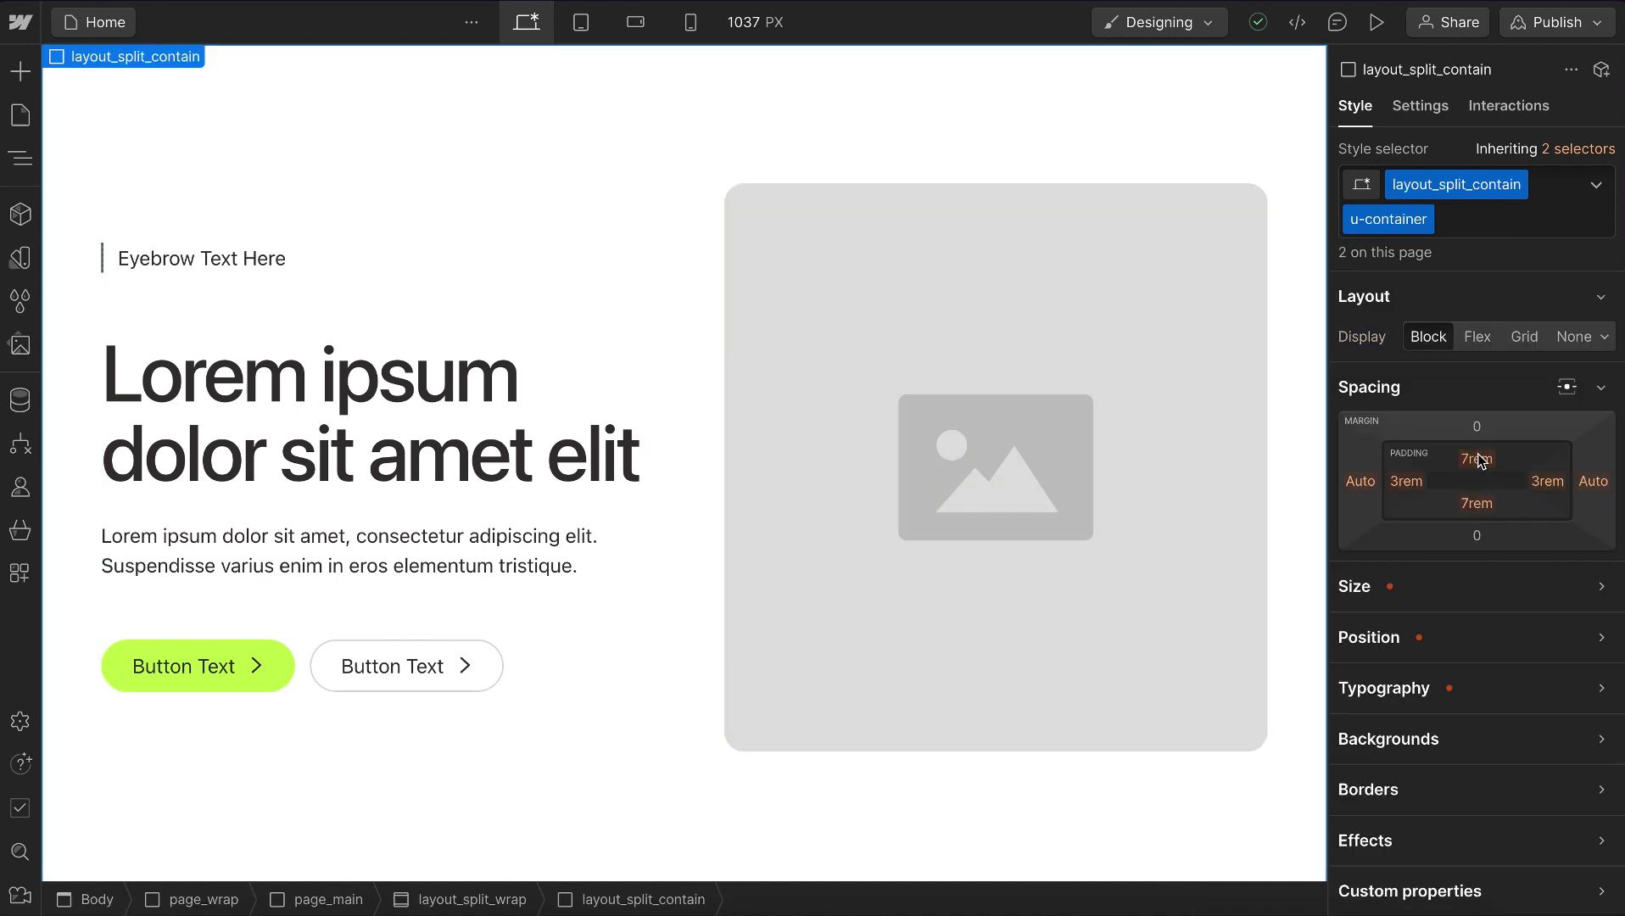
{"action": "left_click", "coordinate": [1481, 459]}
{"action": "left_click", "coordinate": [1436, 509]}
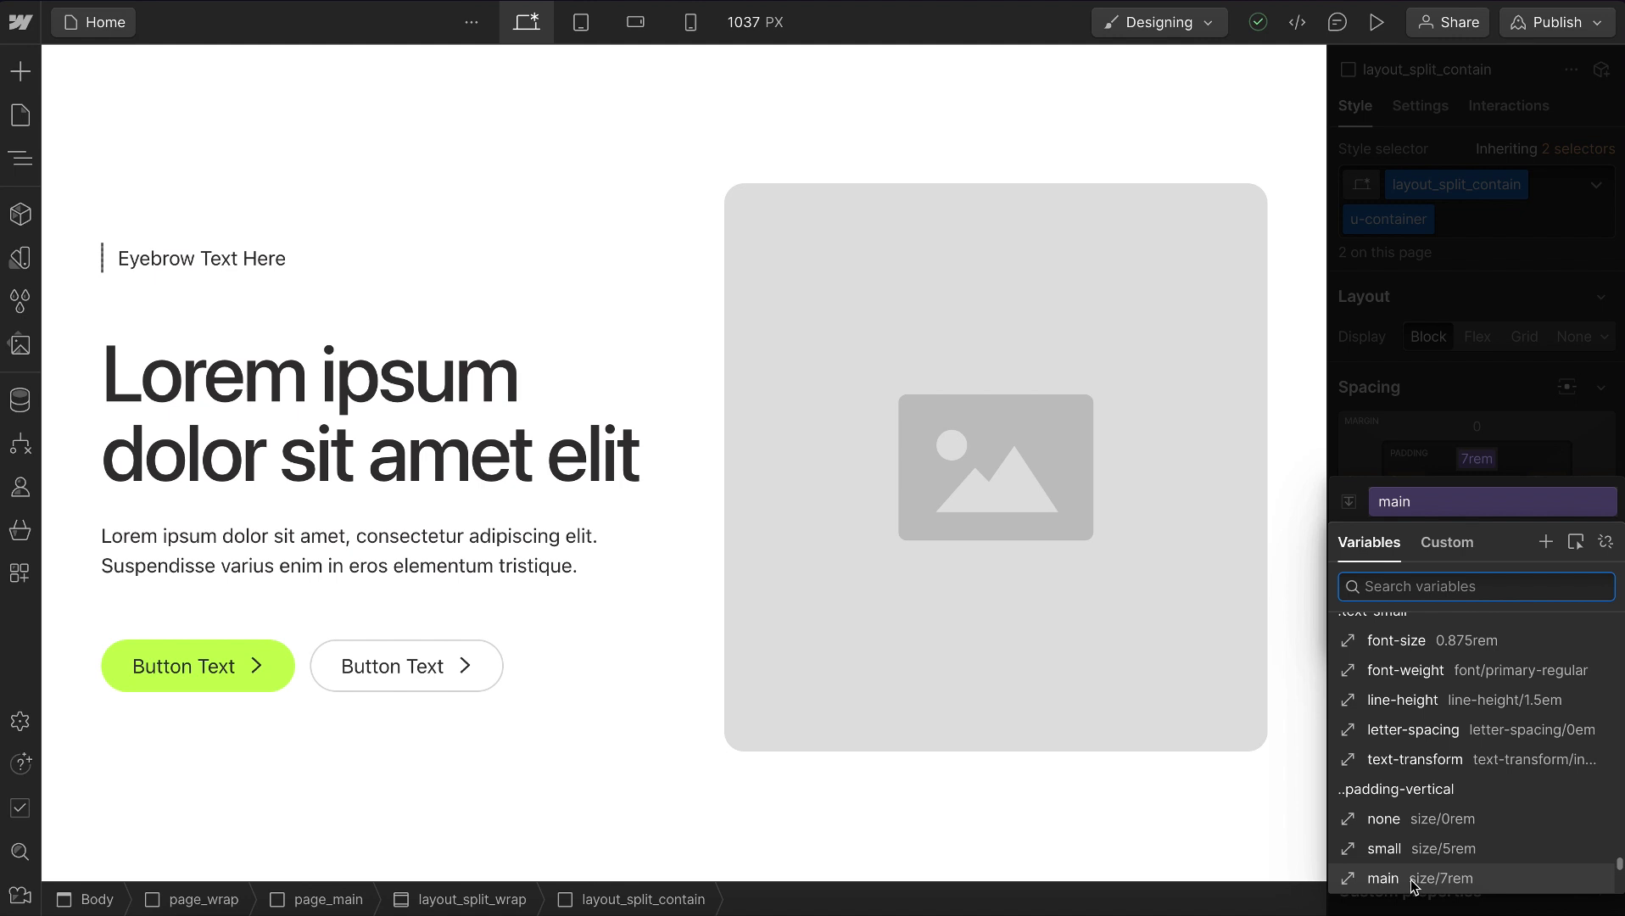
{"action": "scroll", "coordinate": [1413, 887], "scroll_direction": "down", "scroll_amount": 1}
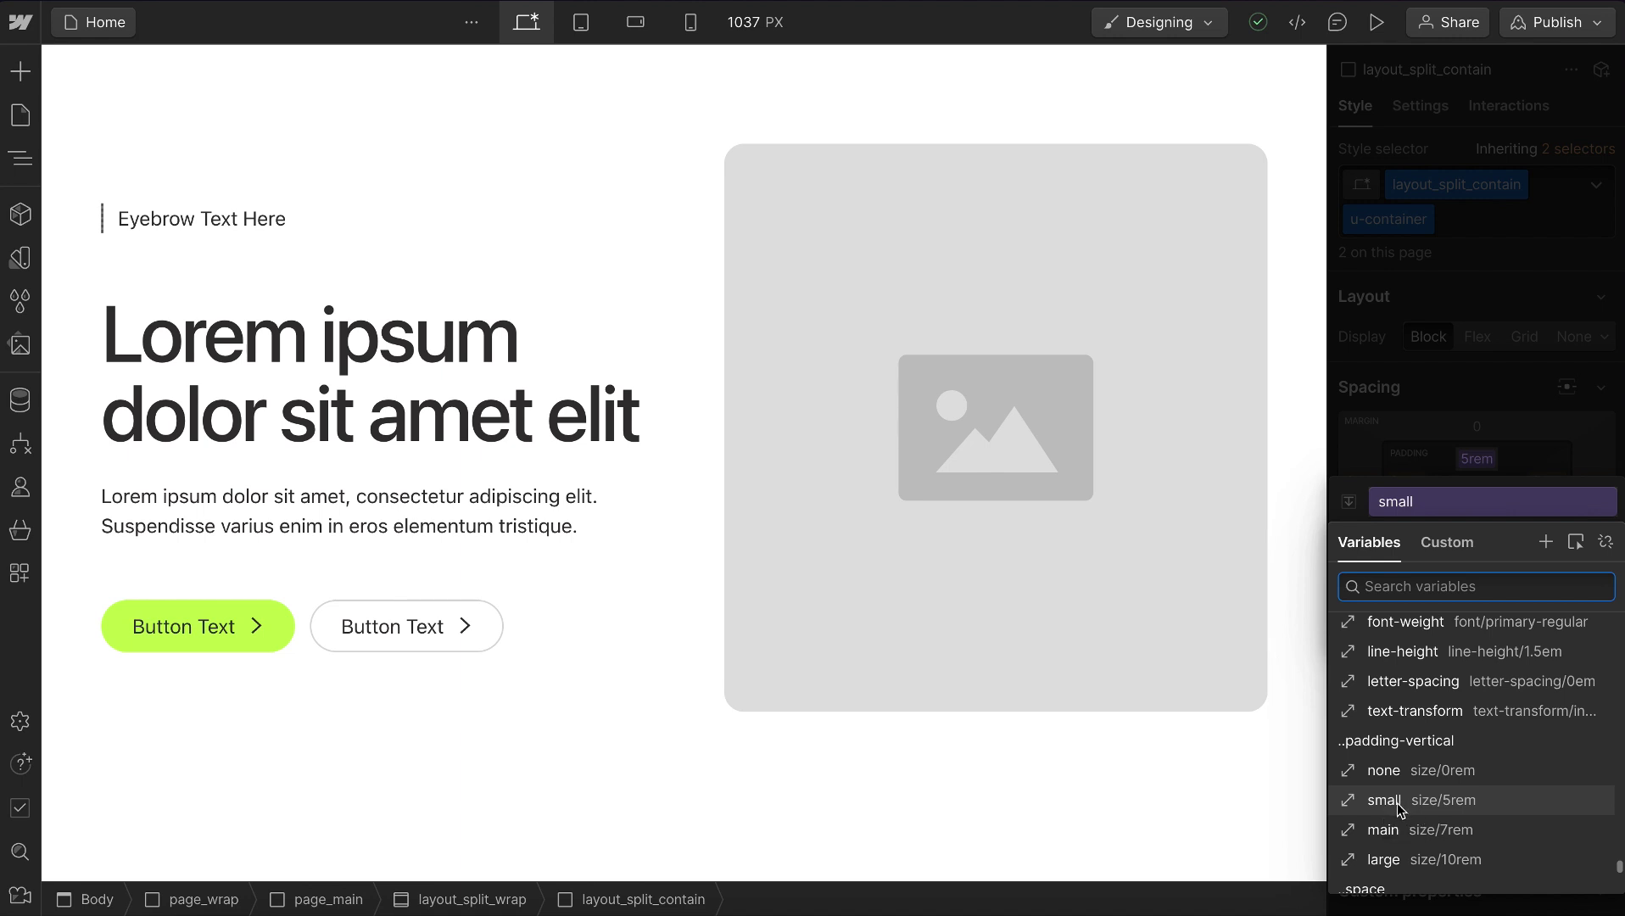
{"action": "left_click", "coordinate": [1403, 802]}
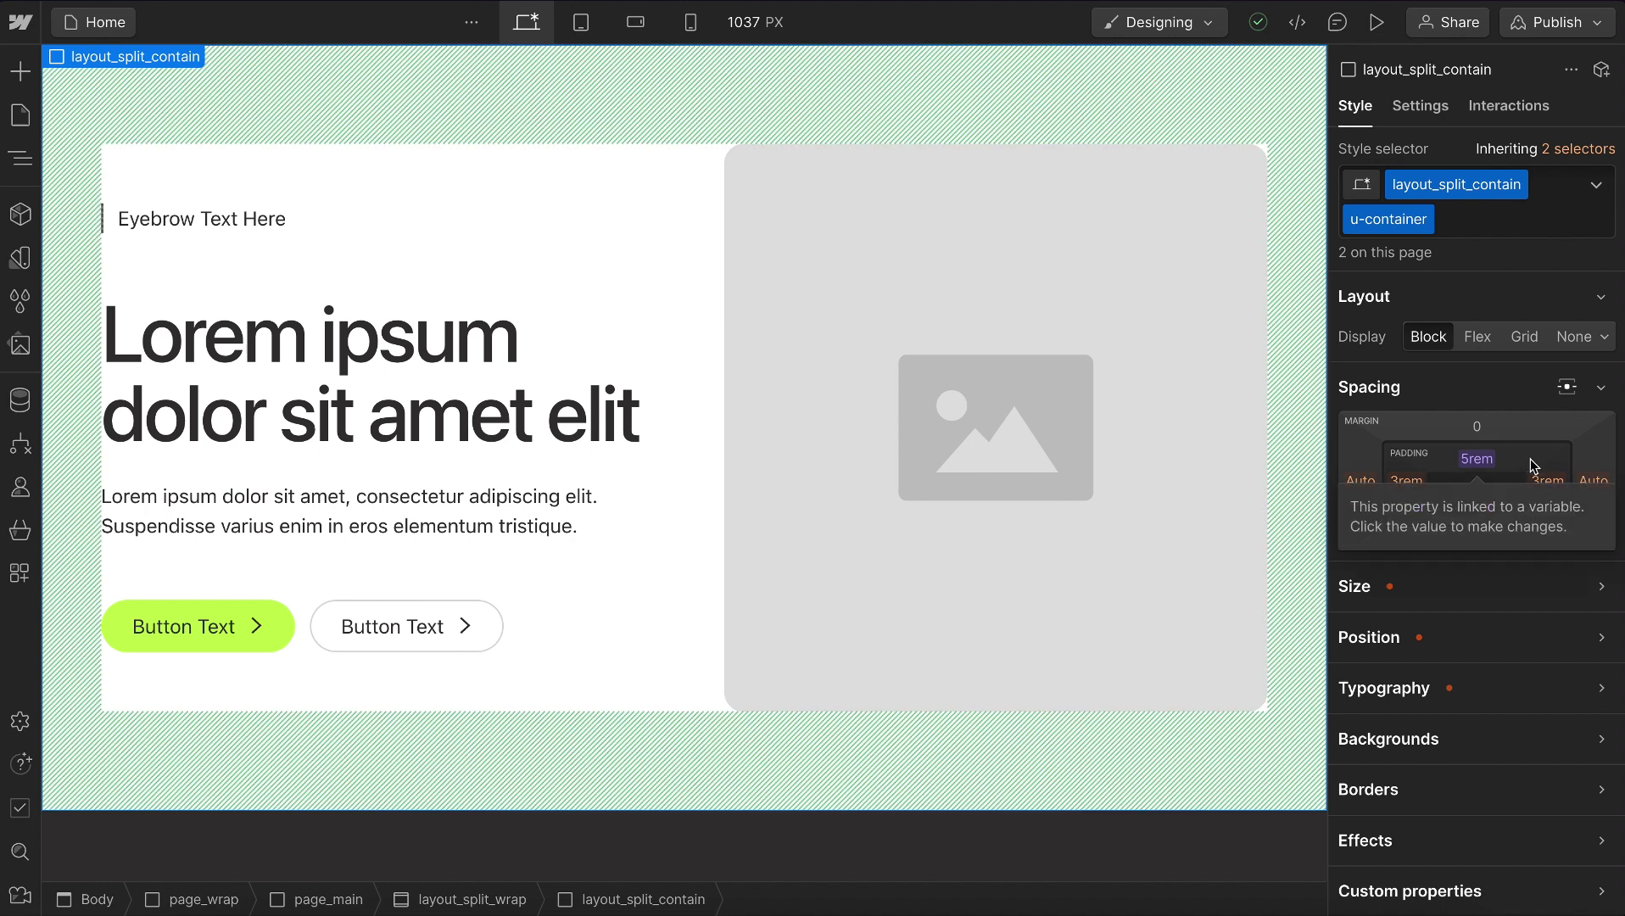
Give the next split section the light theme and reset the container padding to inherited 7rem.
{"action": "scroll", "coordinate": [918, 708], "scroll_direction": "down", "scroll_amount": 2}
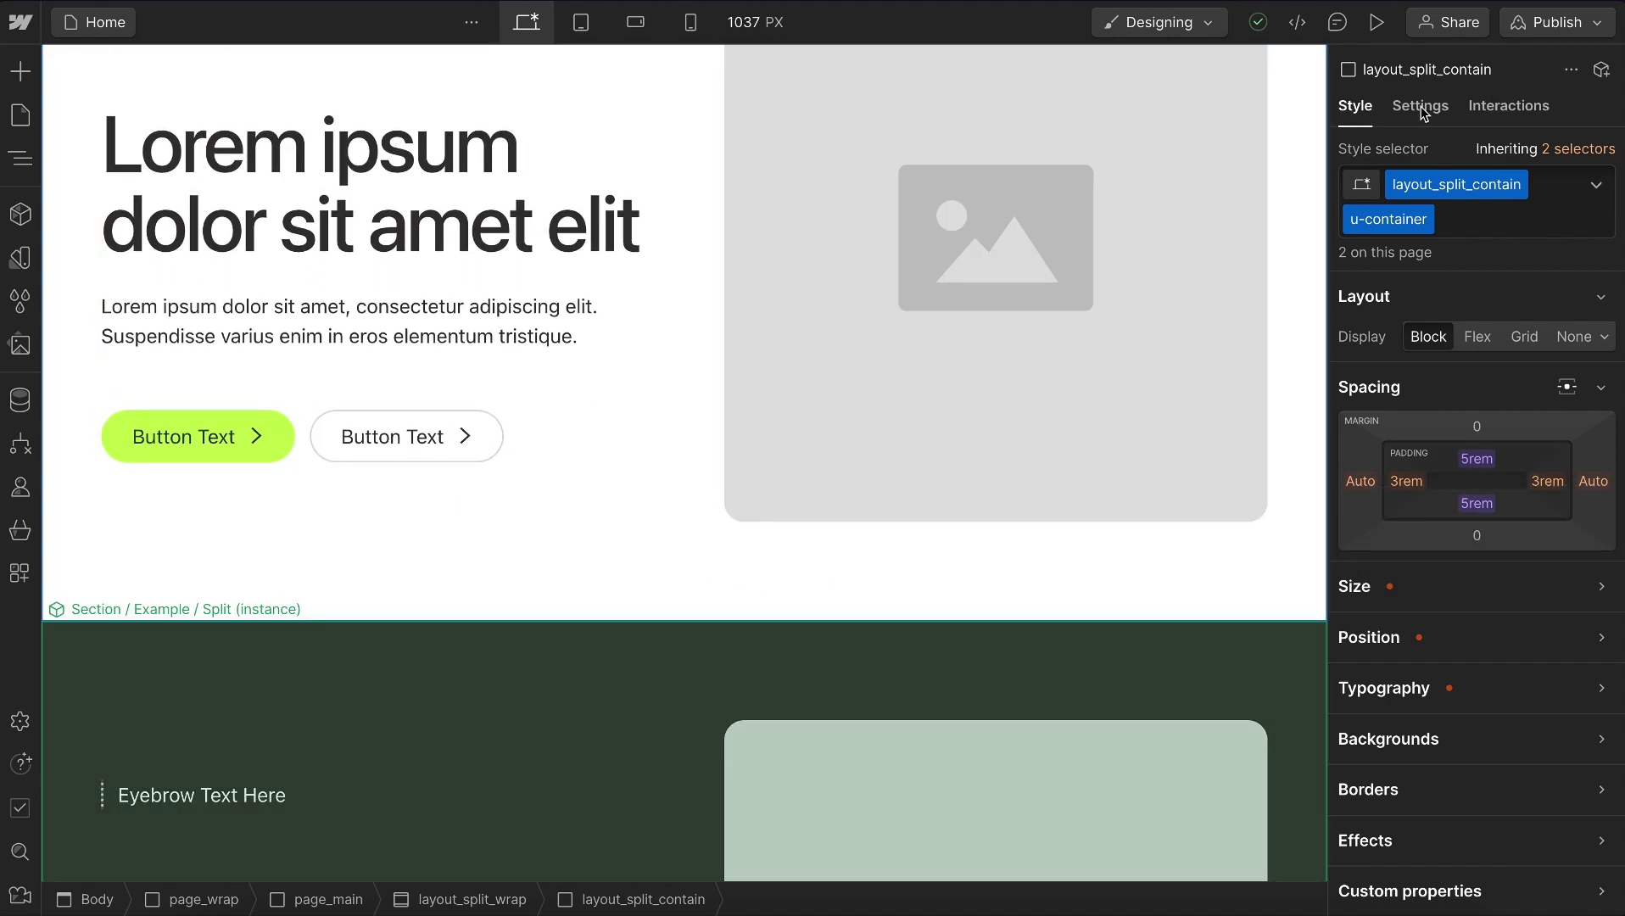
{"action": "left_click", "coordinate": [1366, 271]}
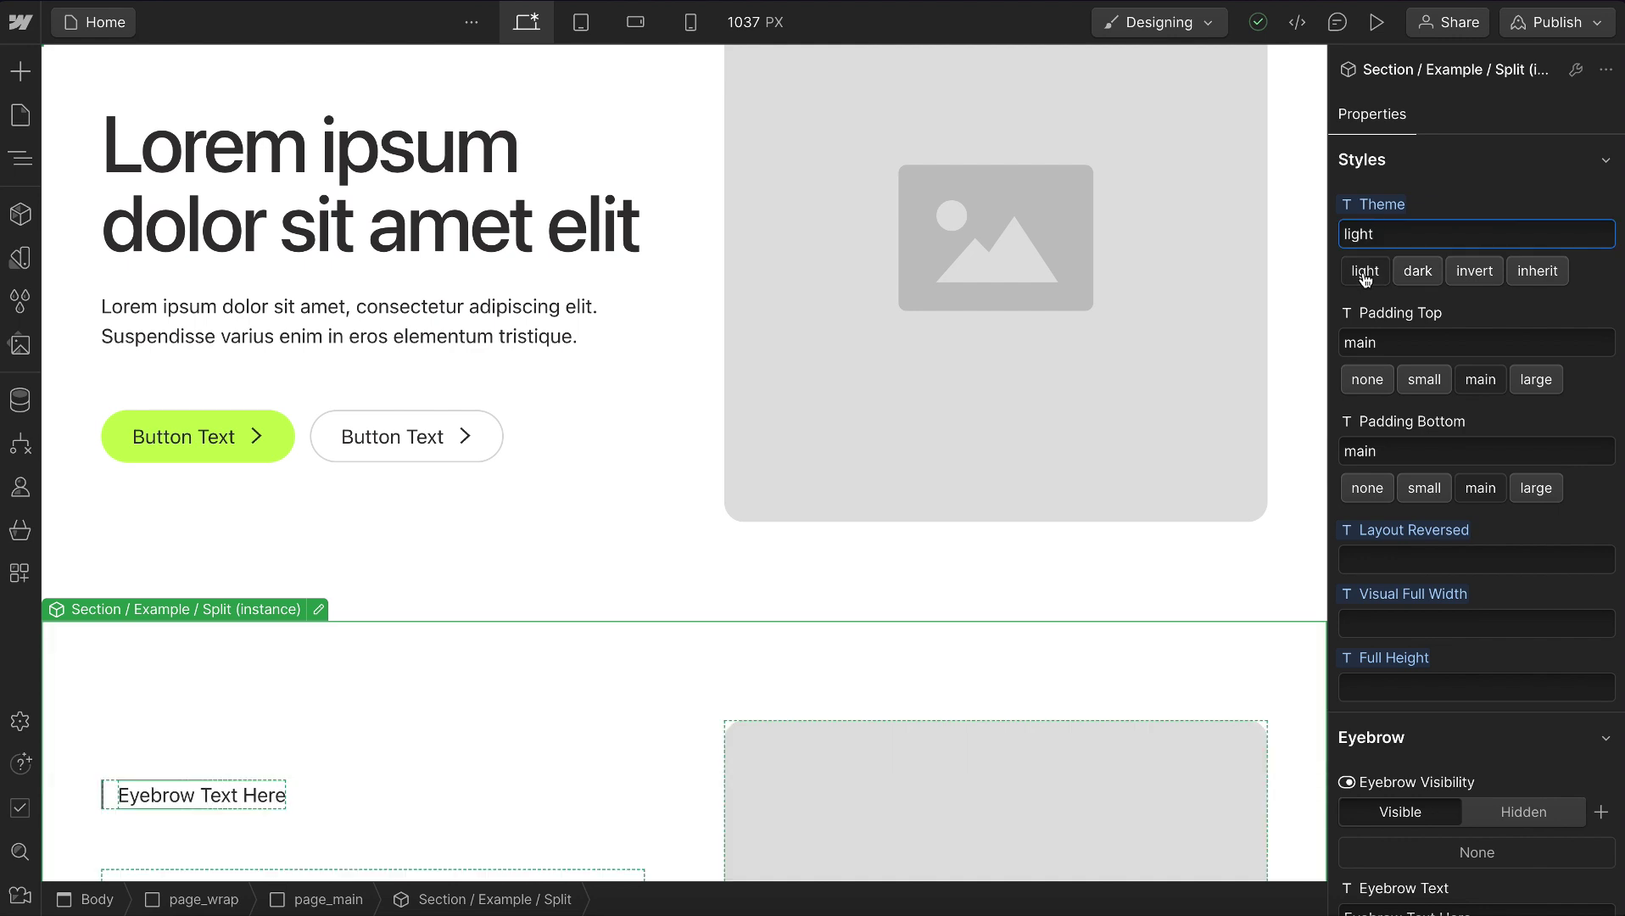
{"action": "left_click", "coordinate": [821, 588]}
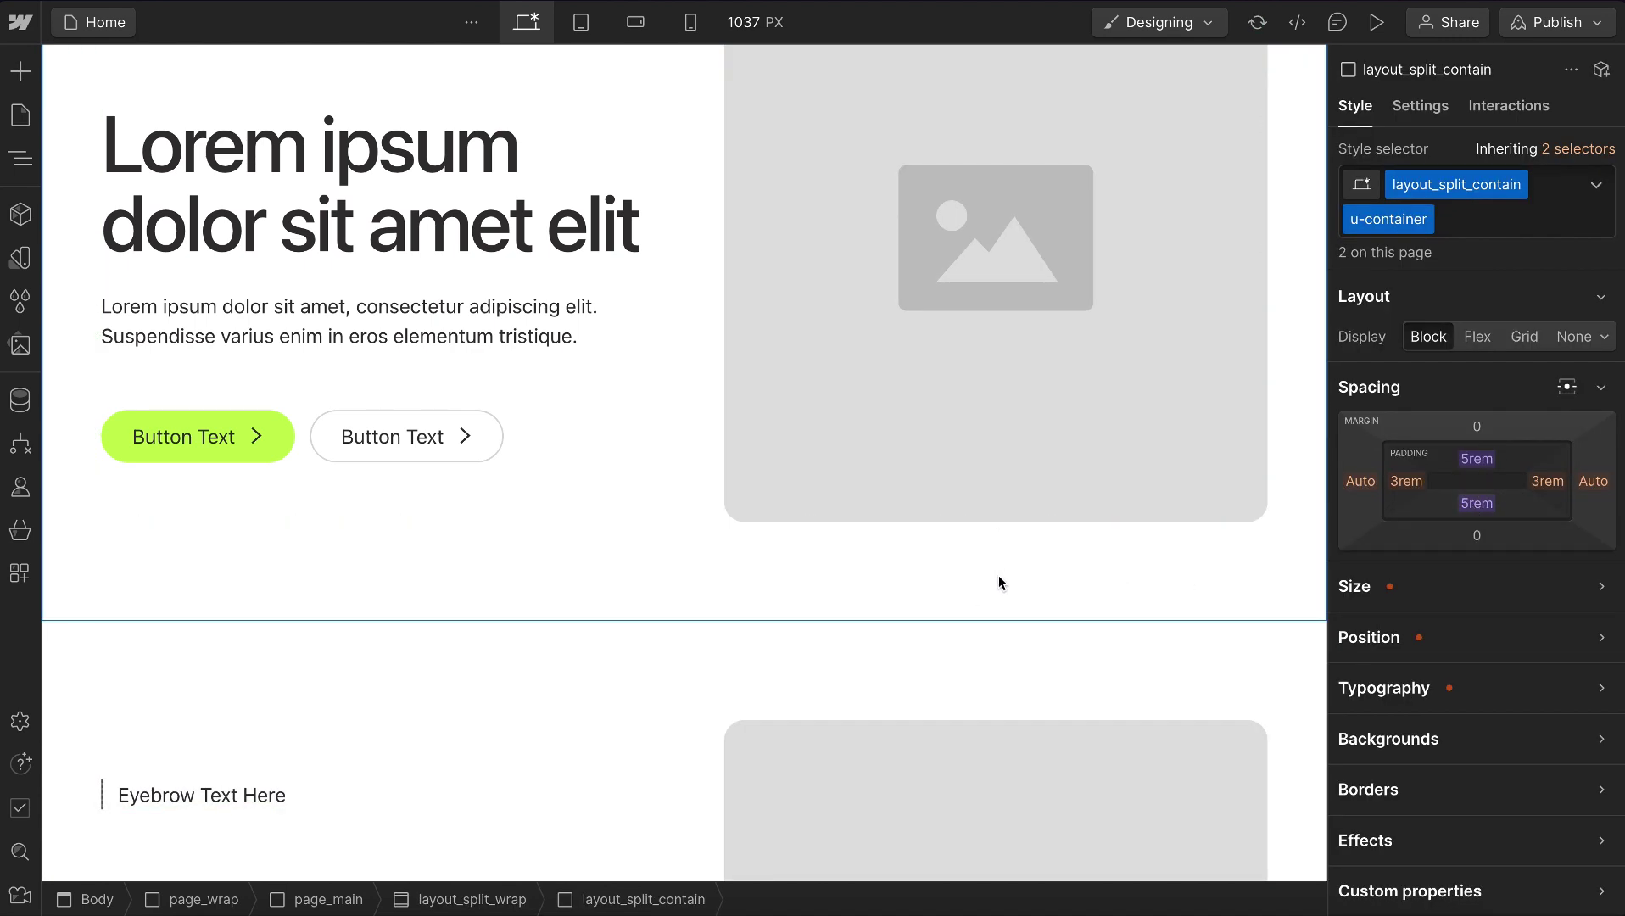
{"action": "key", "text": "Delete"}
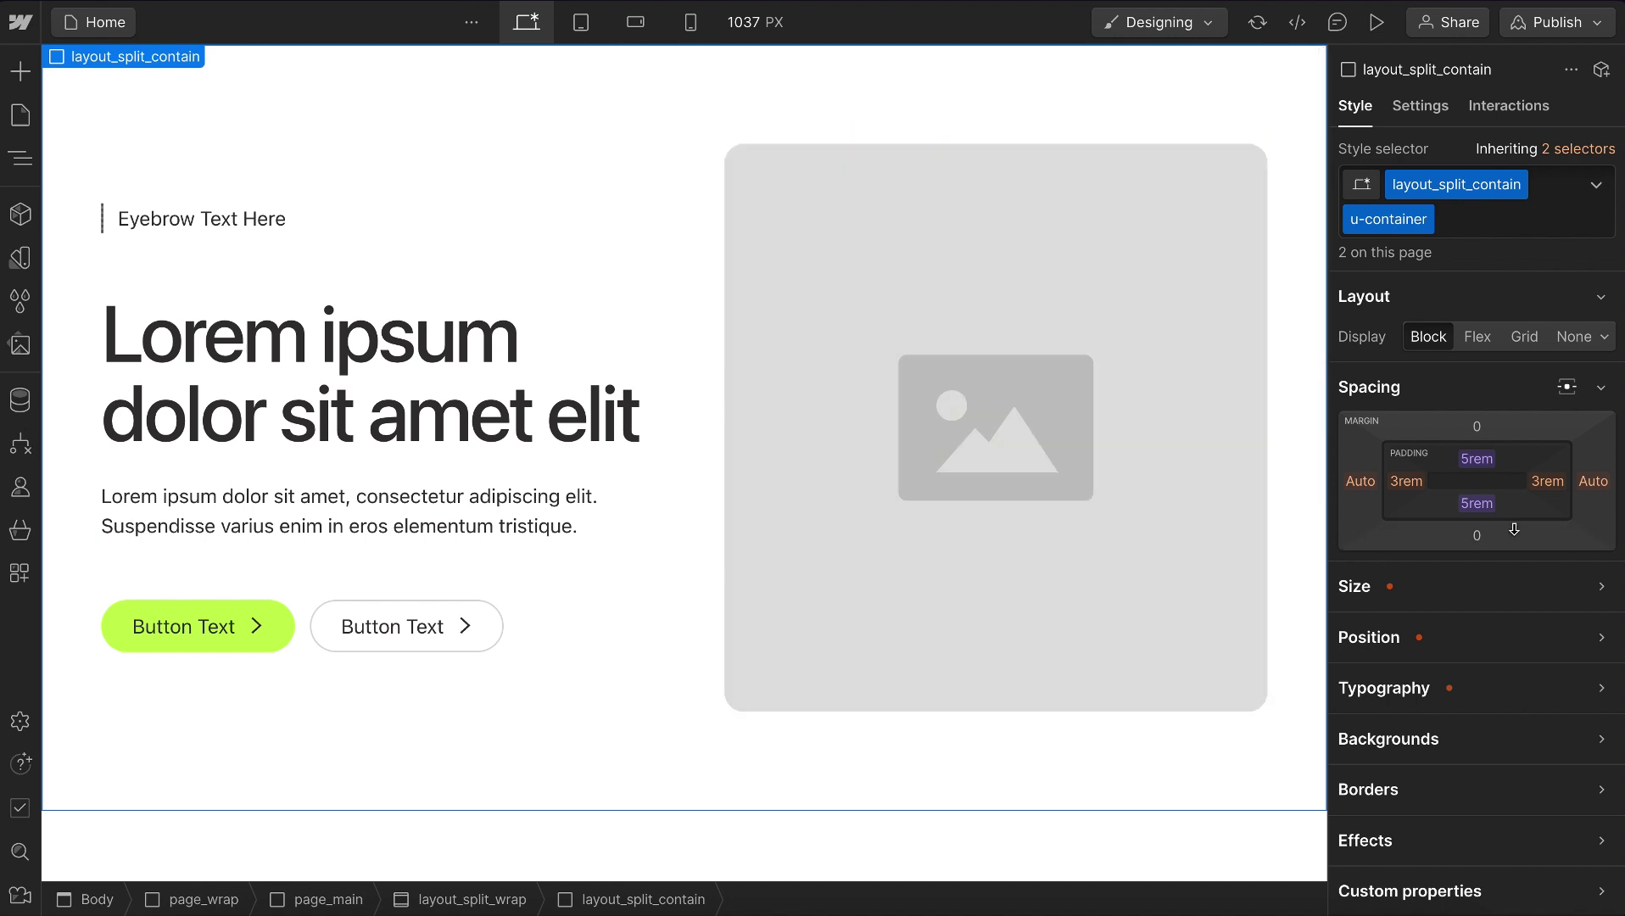
{"action": "left_click_drag", "start_coordinate": [1476, 459], "coordinate": [1474, 460]}
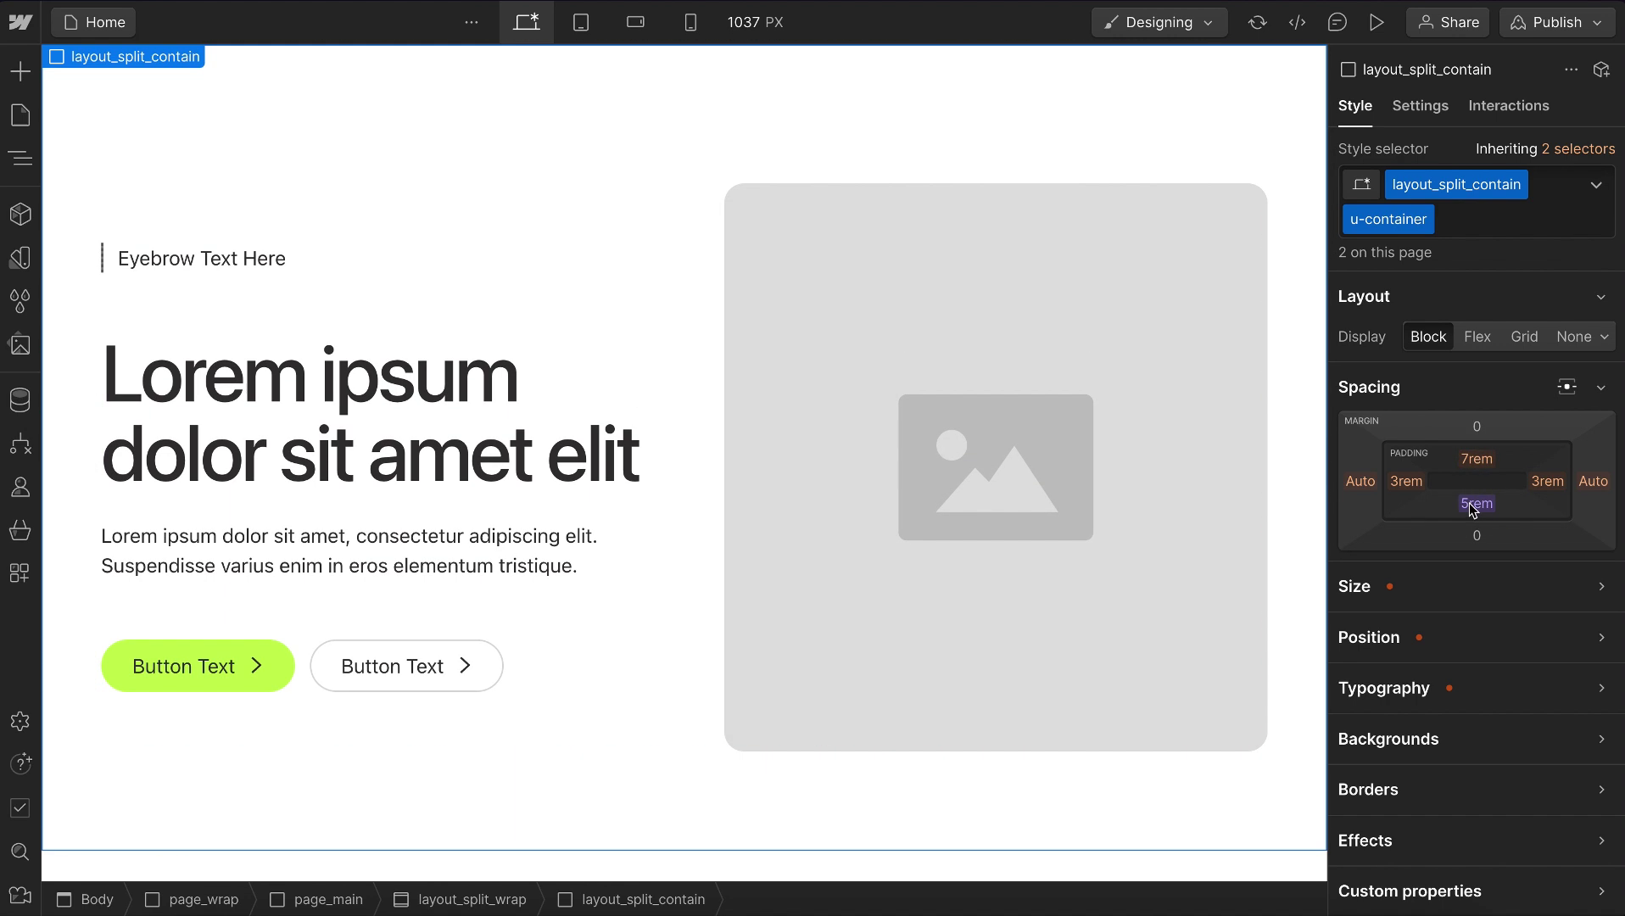
Try data-padding-top values none, small, main and large on the container, settling on main.
{"action": "left_click", "coordinate": [1423, 115]}
{"action": "left_click", "coordinate": [1478, 448]}
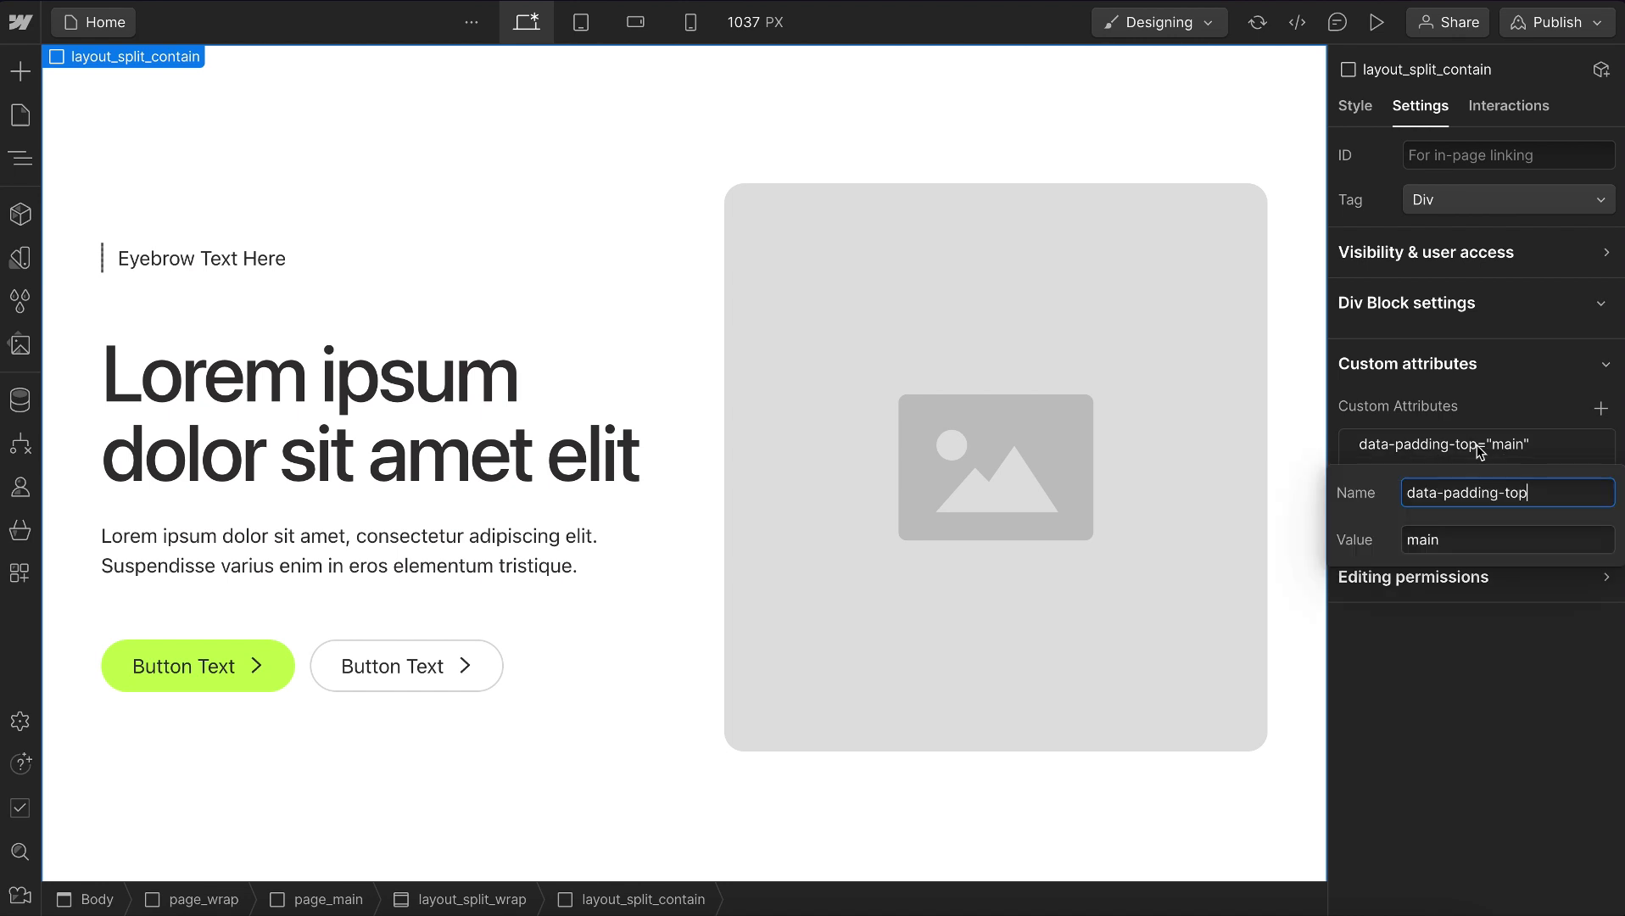
{"action": "left_click", "coordinate": [1483, 540]}
{"action": "type", "text": "none"}
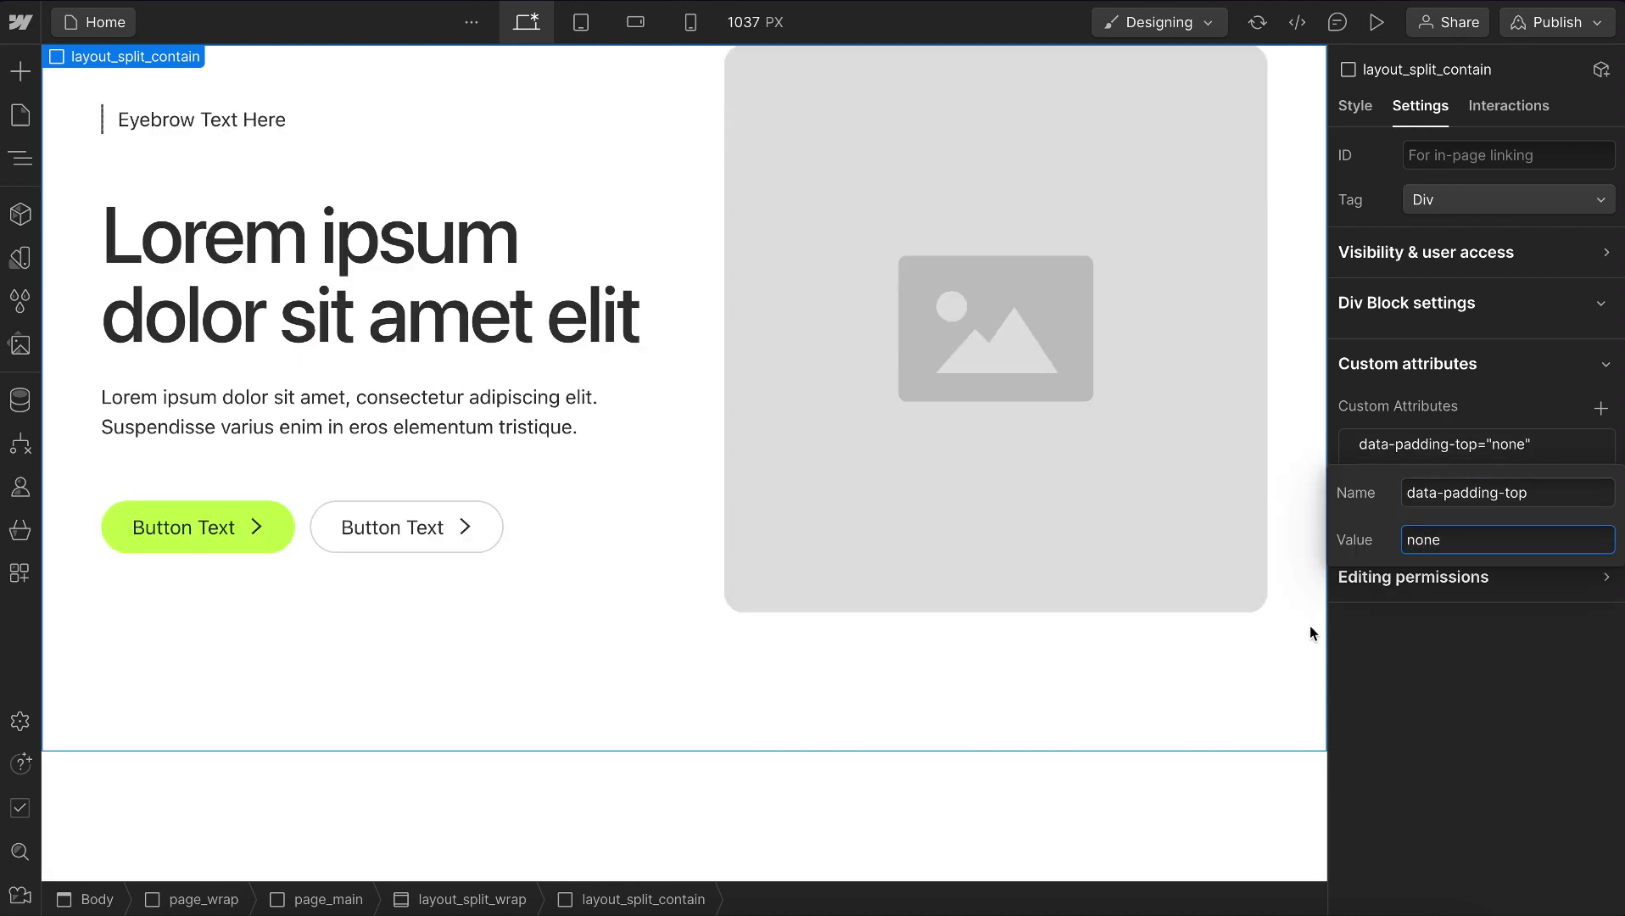
{"action": "double_click", "coordinate": [1471, 545]}
{"action": "type", "text": "small"}
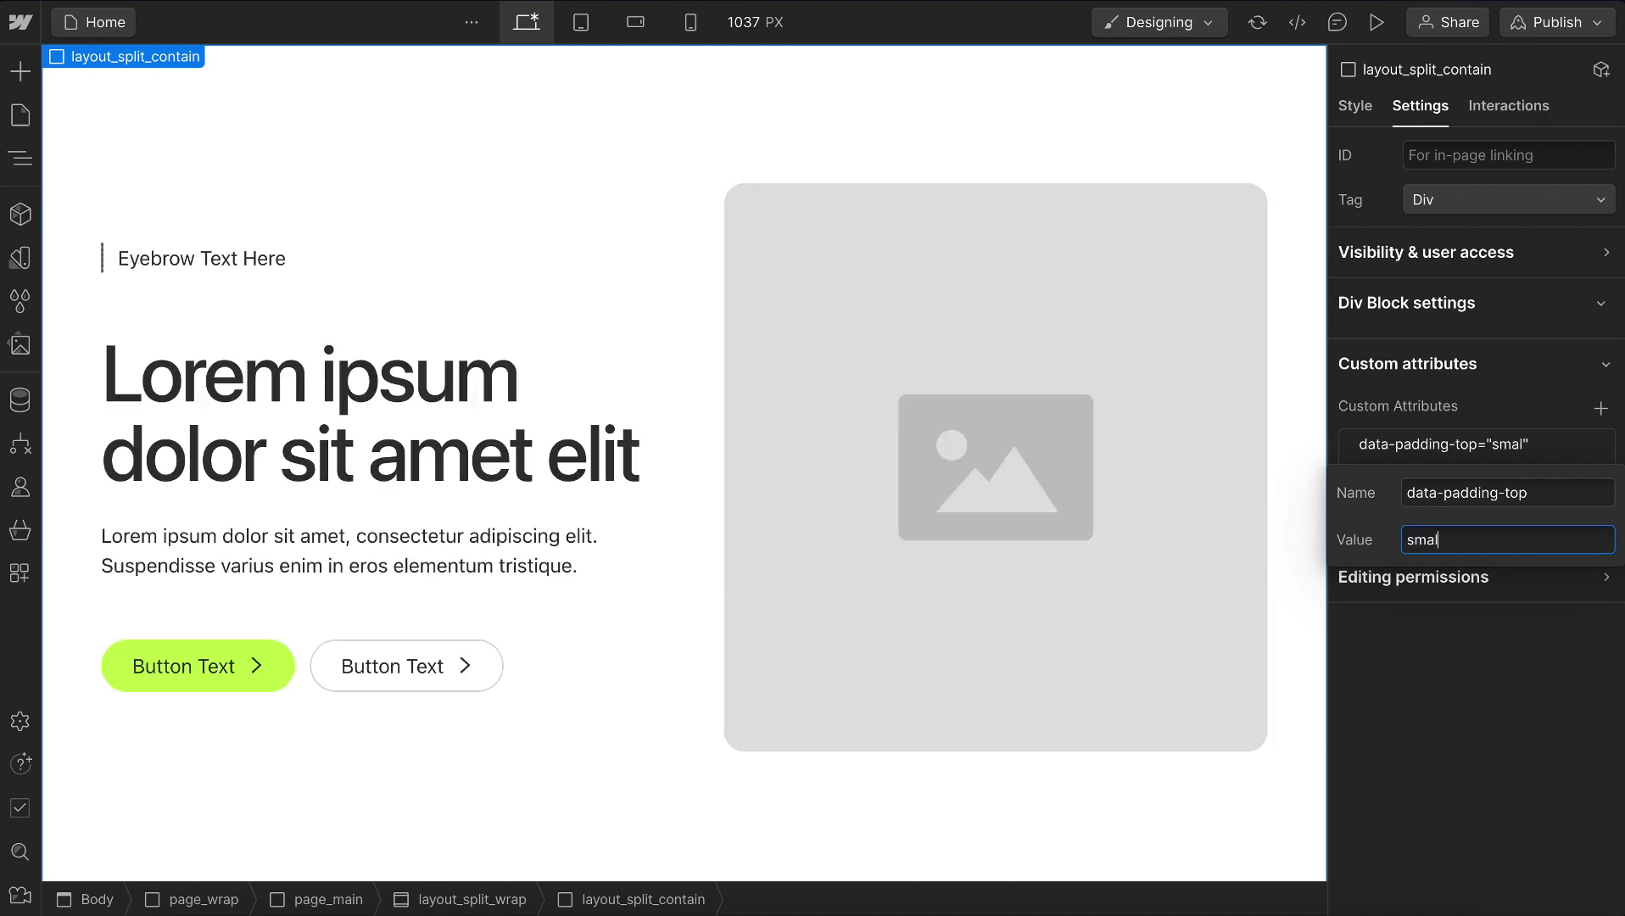
{"action": "double_click", "coordinate": [1455, 546]}
{"action": "type", "text": "main"}
{"action": "double_click", "coordinate": [1461, 537]}
{"action": "type", "text": "large"}
{"action": "double_click", "coordinate": [1467, 545]}
{"action": "type", "text": "main"}
{"action": "left_click", "coordinate": [1453, 411]}
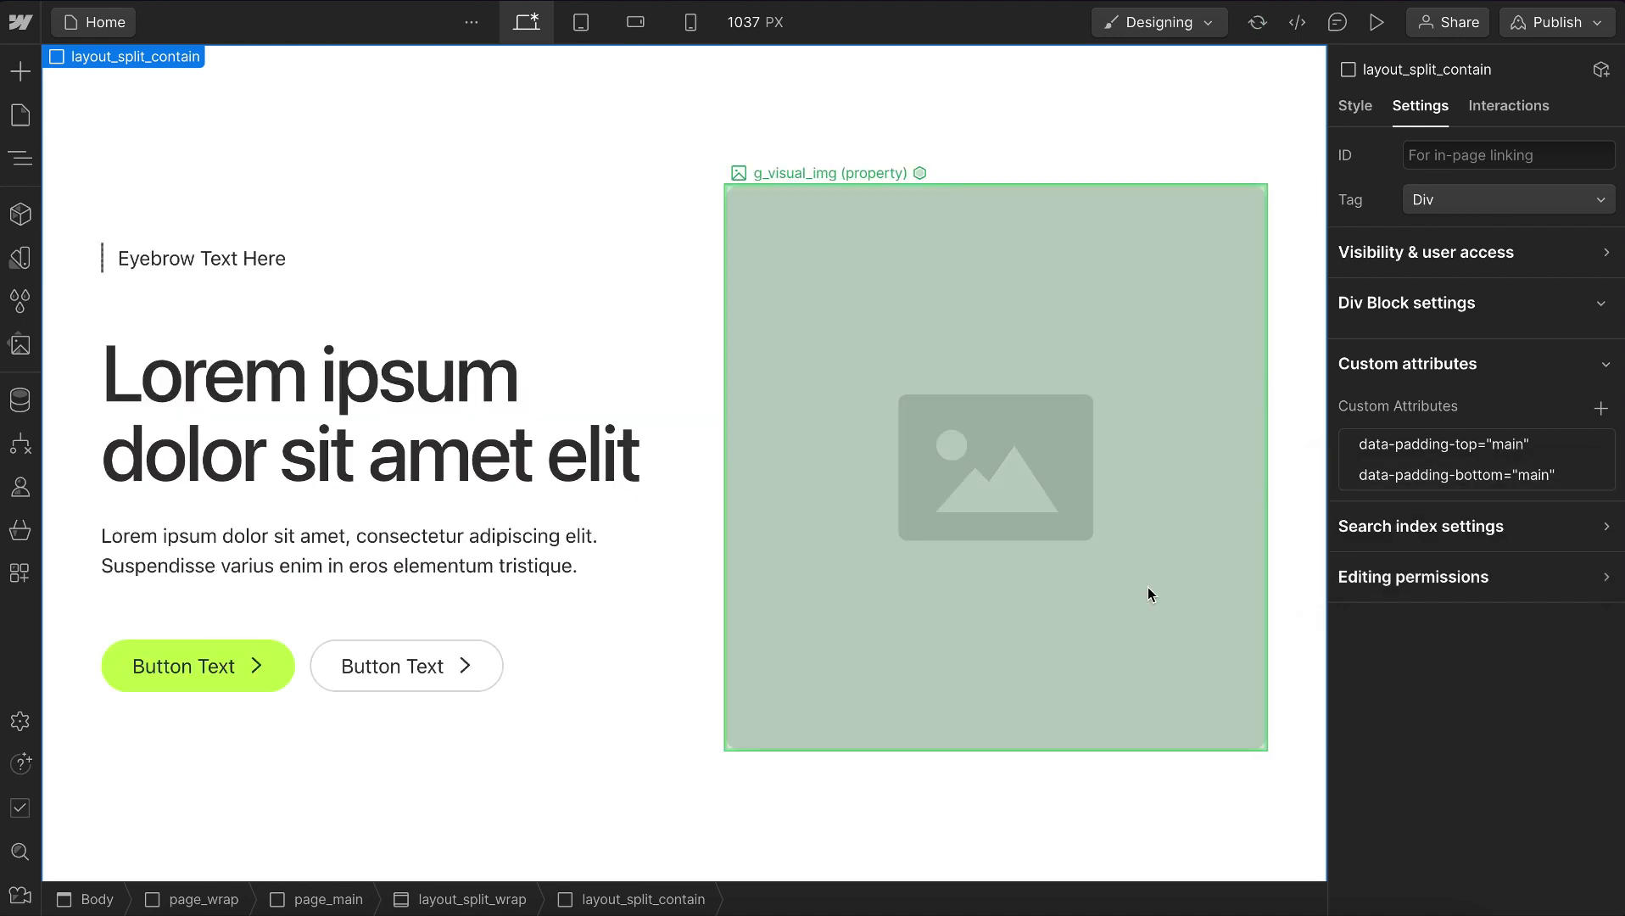
Check the data-padding-bottom attribute, then select the layout_split_wrap section.
{"action": "scroll", "coordinate": [1147, 592], "scroll_direction": "down", "scroll_amount": 3}
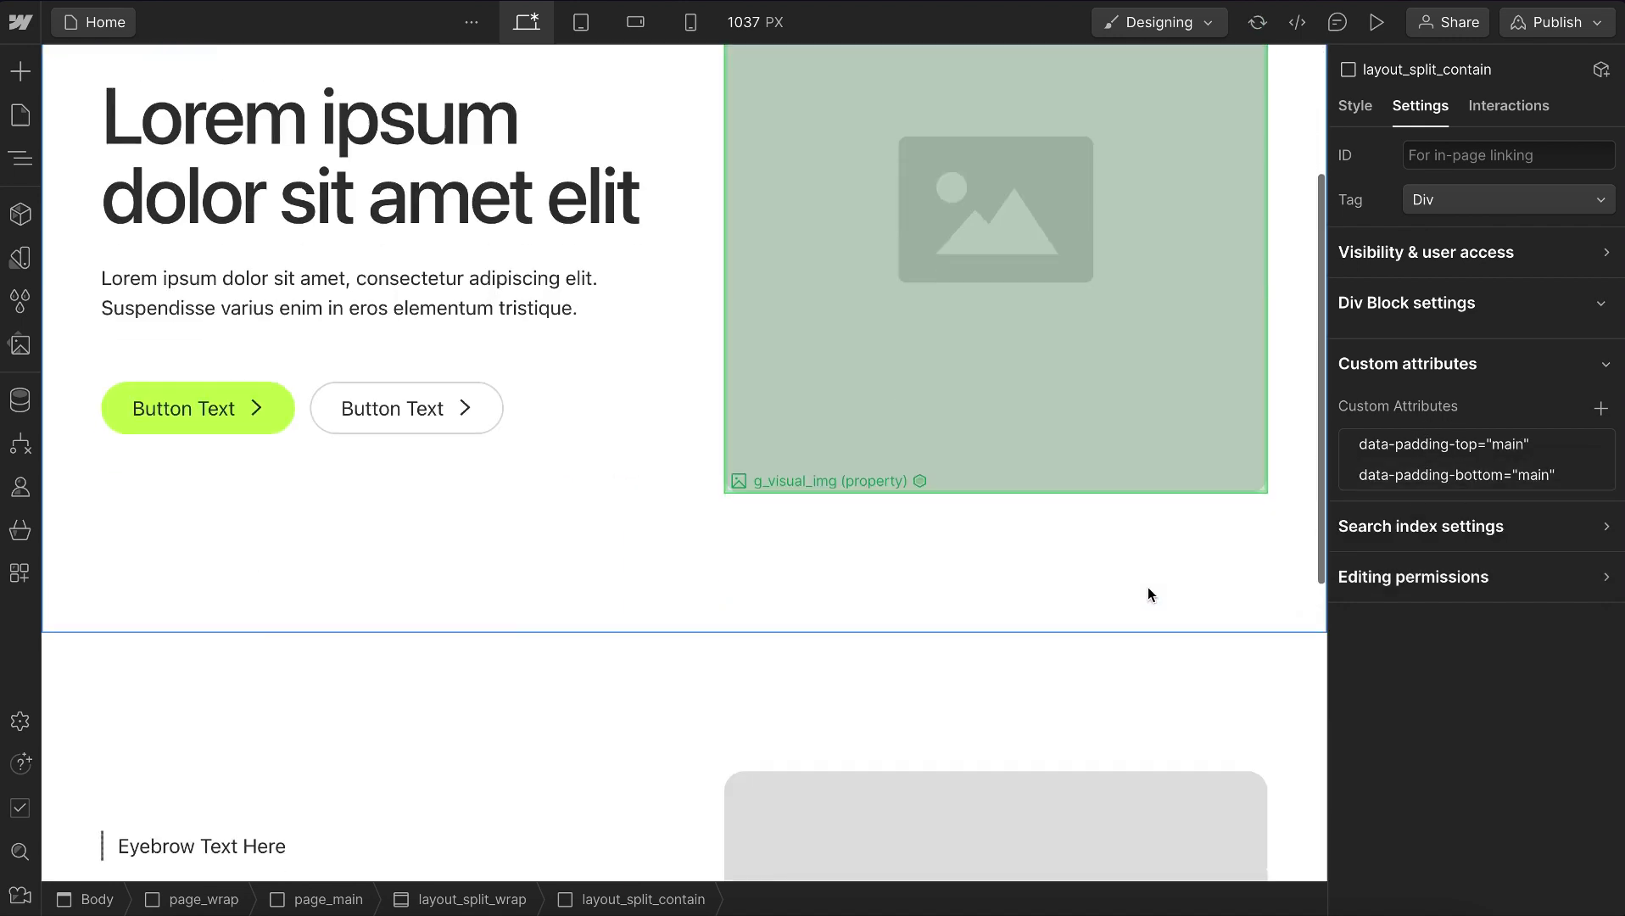
{"action": "left_click", "coordinate": [1477, 478]}
{"action": "key", "text": "Escape"}
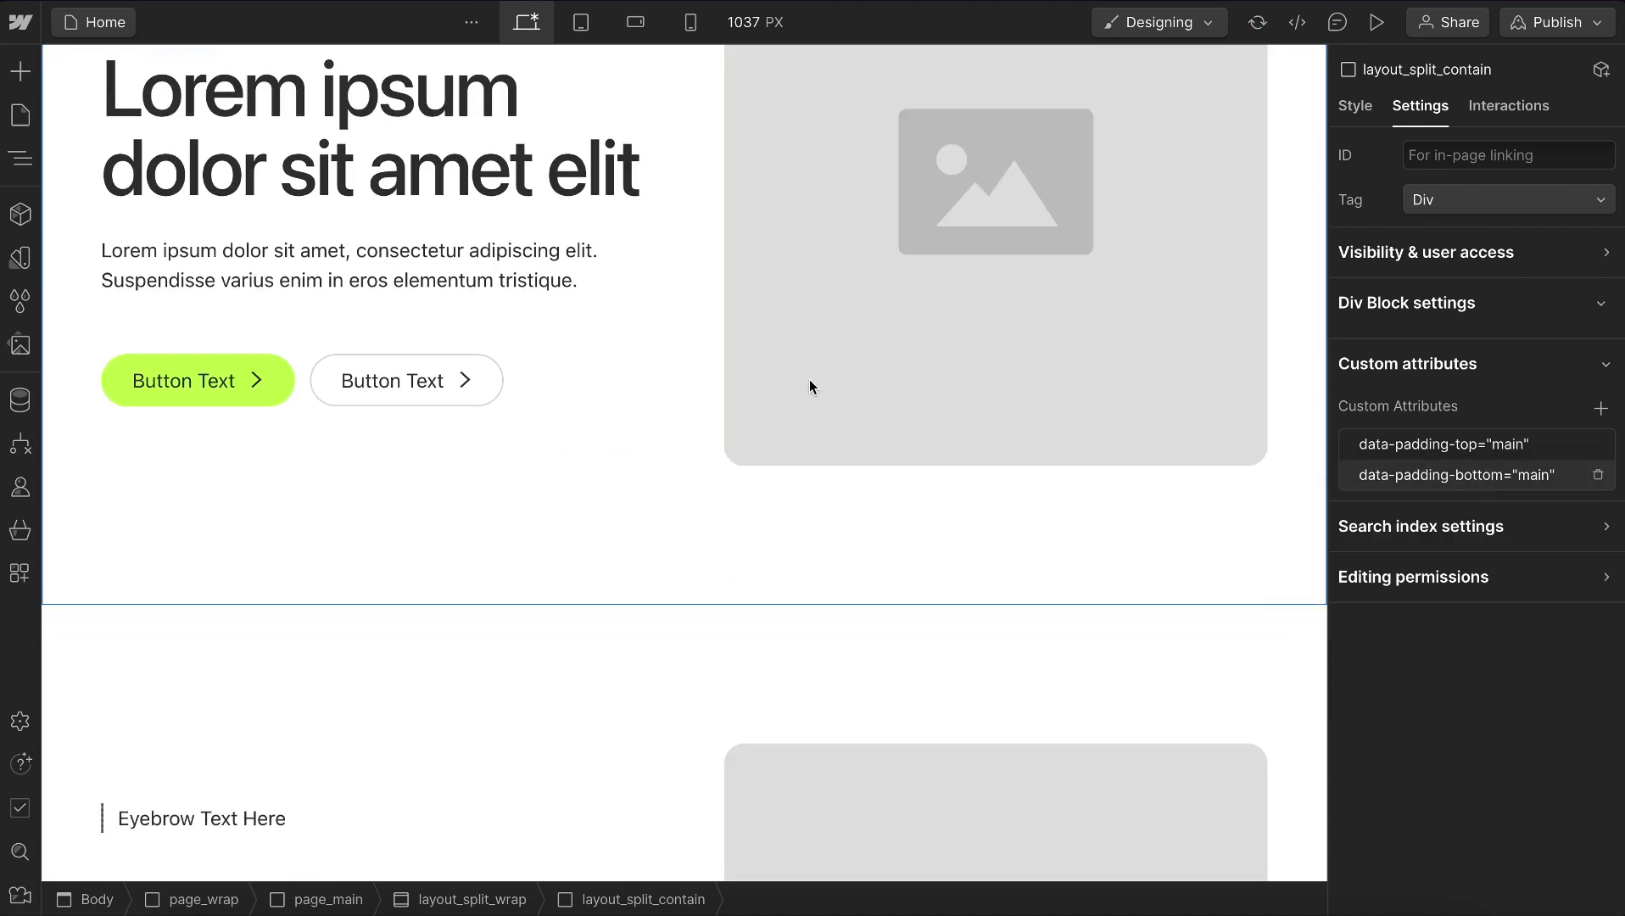
{"action": "left_click", "coordinate": [139, 560]}
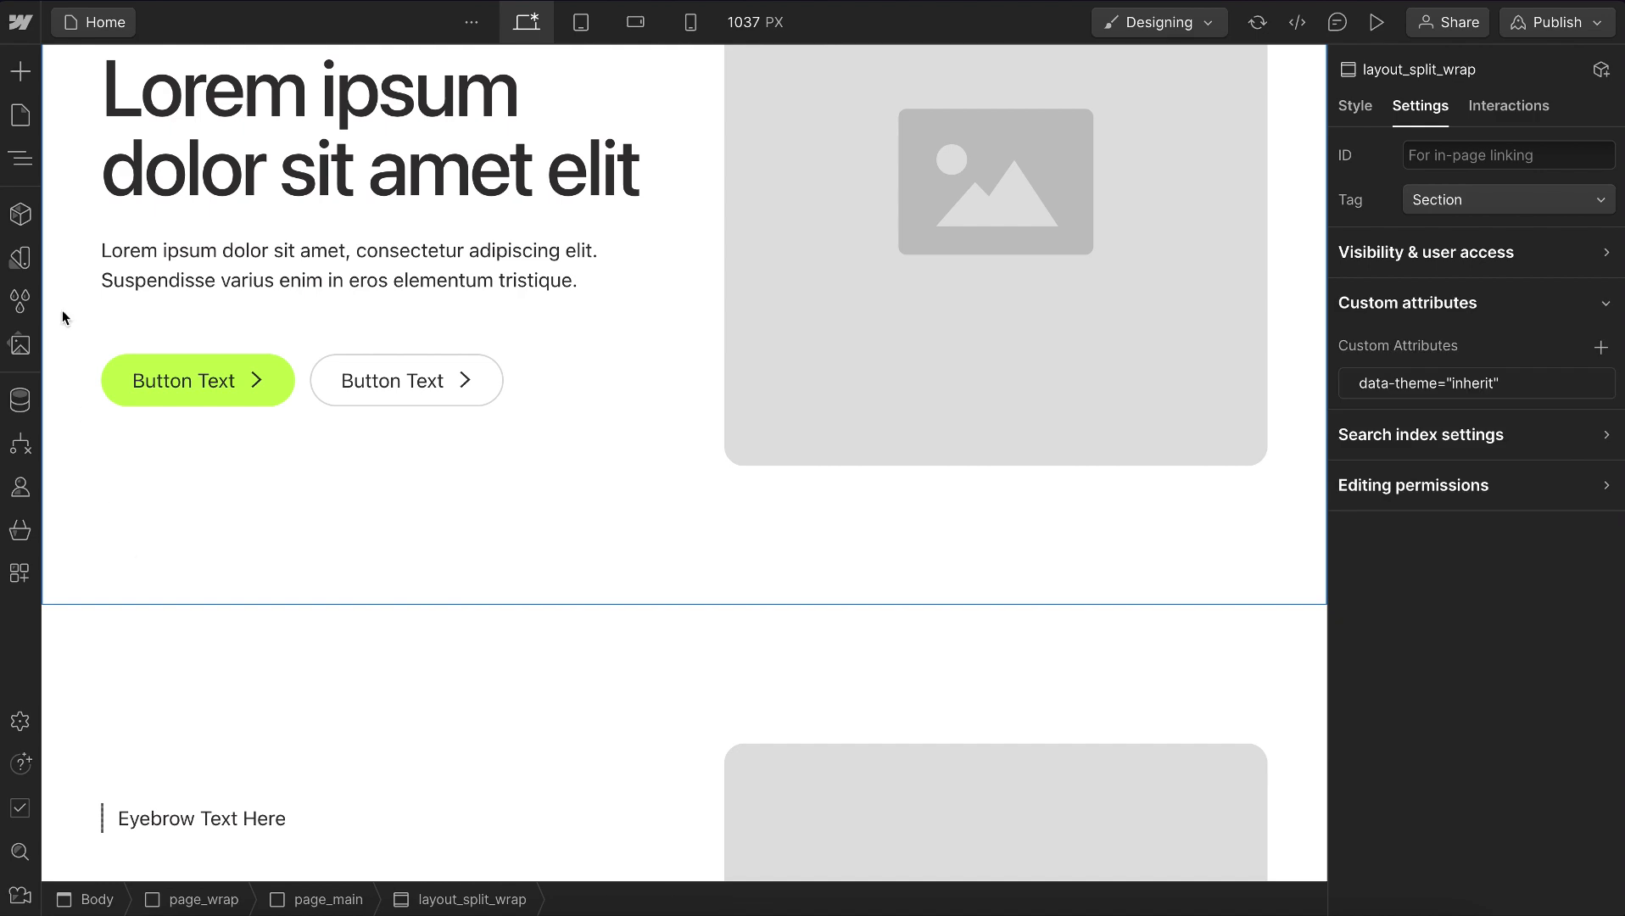
Create a component named My Section from the selected section.
{"action": "left_click", "coordinate": [20, 214]}
{"action": "left_click", "coordinate": [322, 68]}
{"action": "type", "text": "My Section"}
{"action": "key", "text": "Return"}
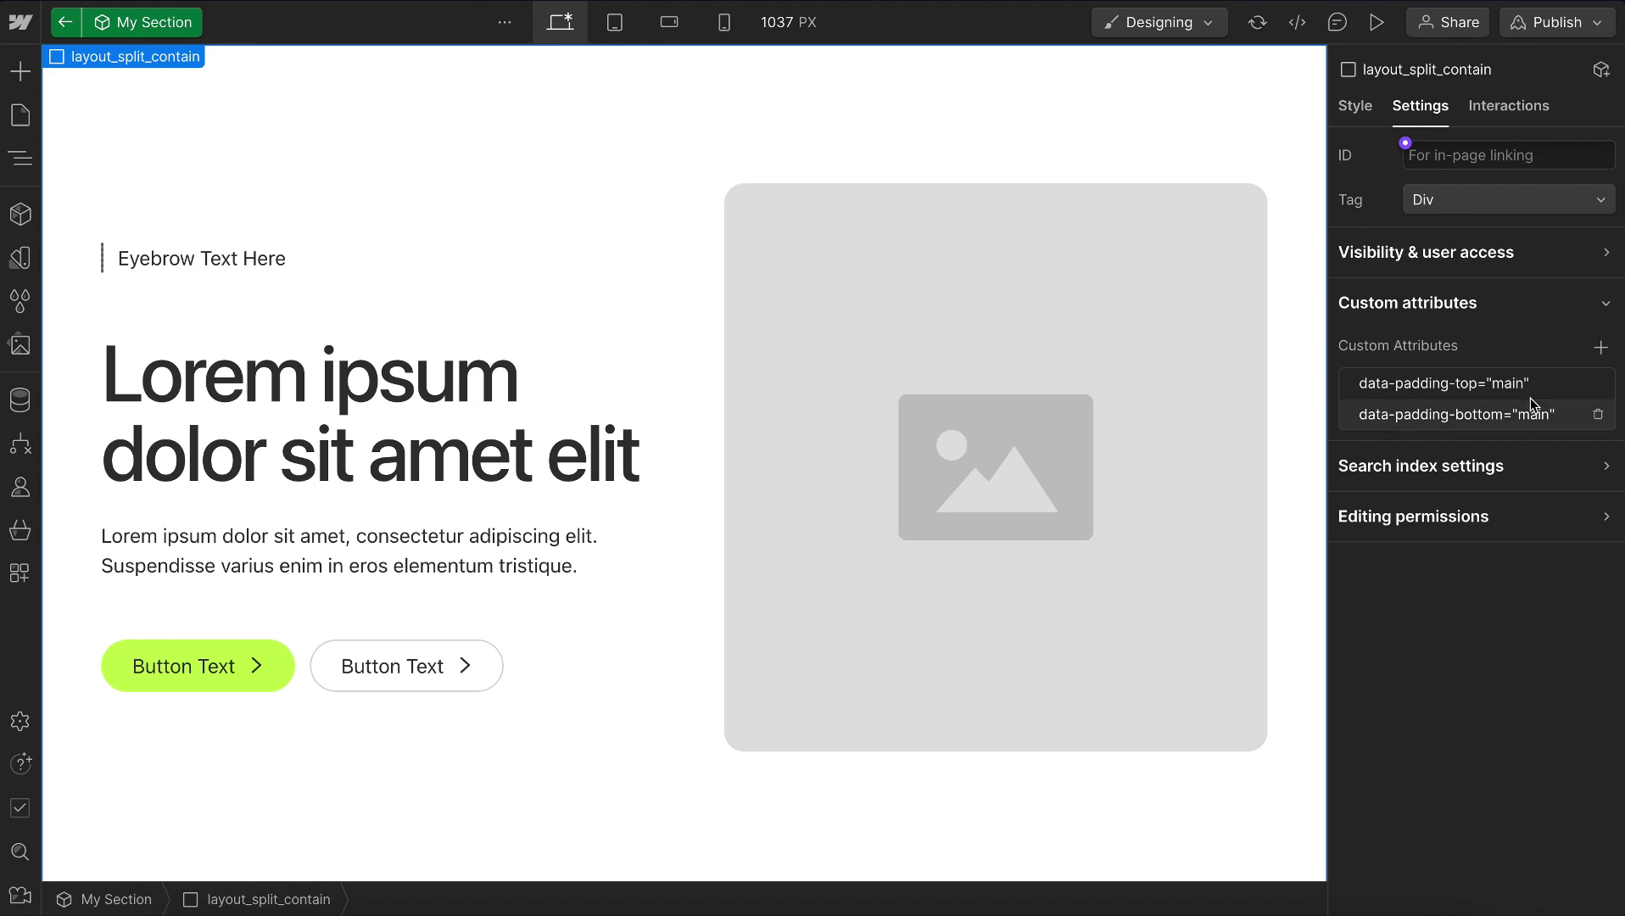
Link the data-padding-top value to a new Styles/Padding Top component property.
{"action": "left_click", "coordinate": [1527, 389]}
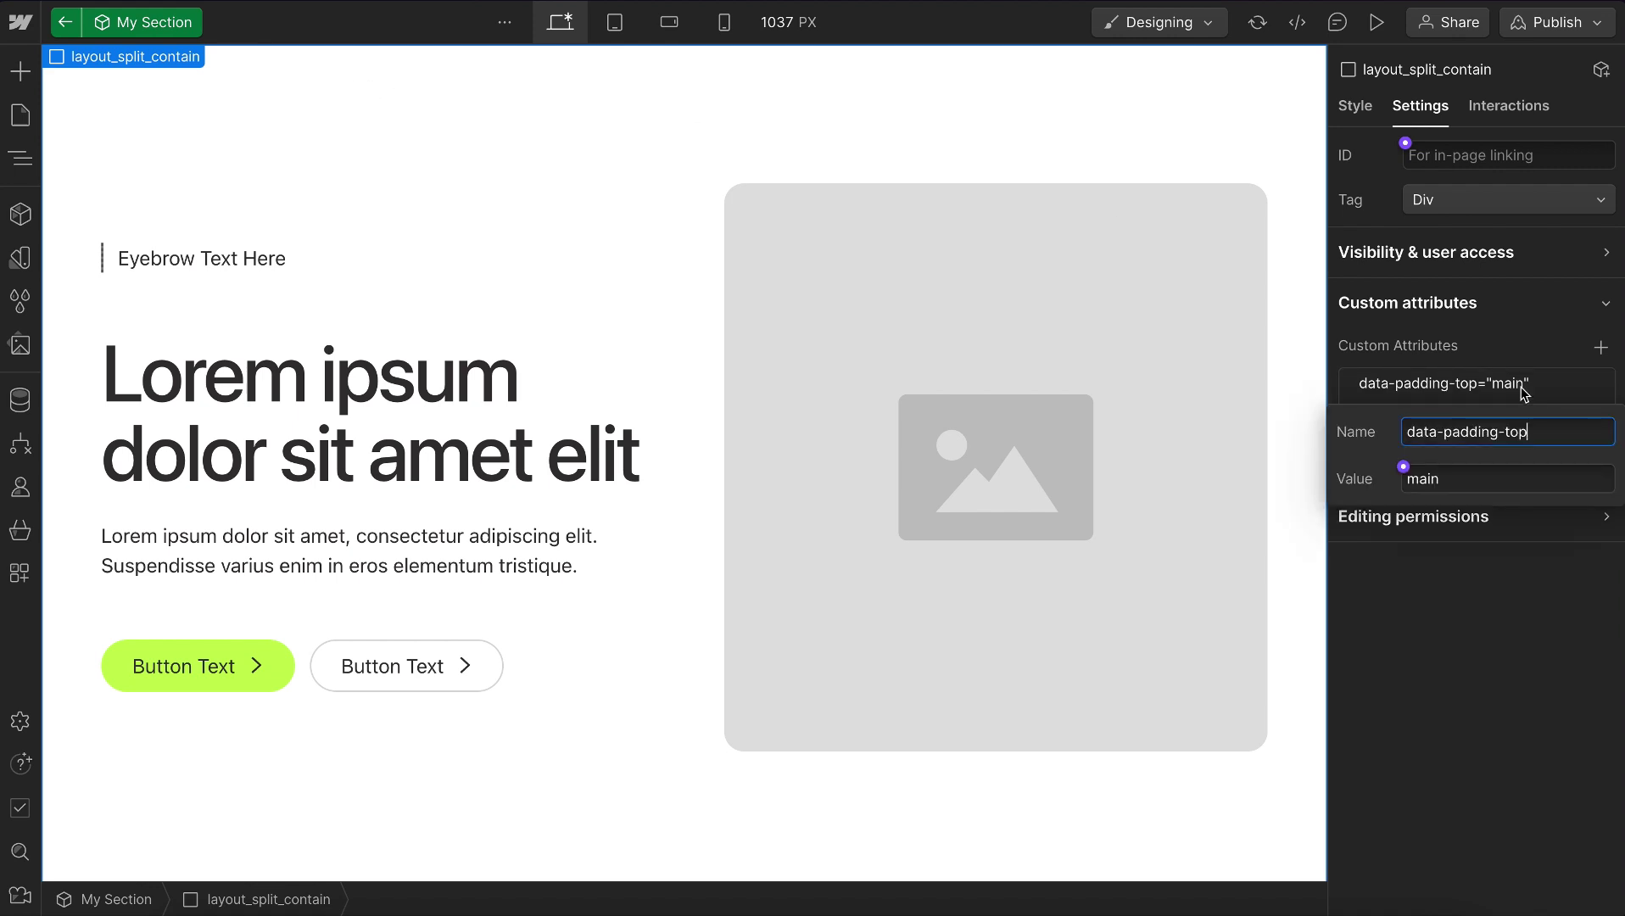
{"action": "left_click", "coordinate": [1416, 479]}
{"action": "left_click", "coordinate": [1478, 430]}
{"action": "left_click_drag", "start_coordinate": [1447, 436], "coordinate": [1528, 436]}
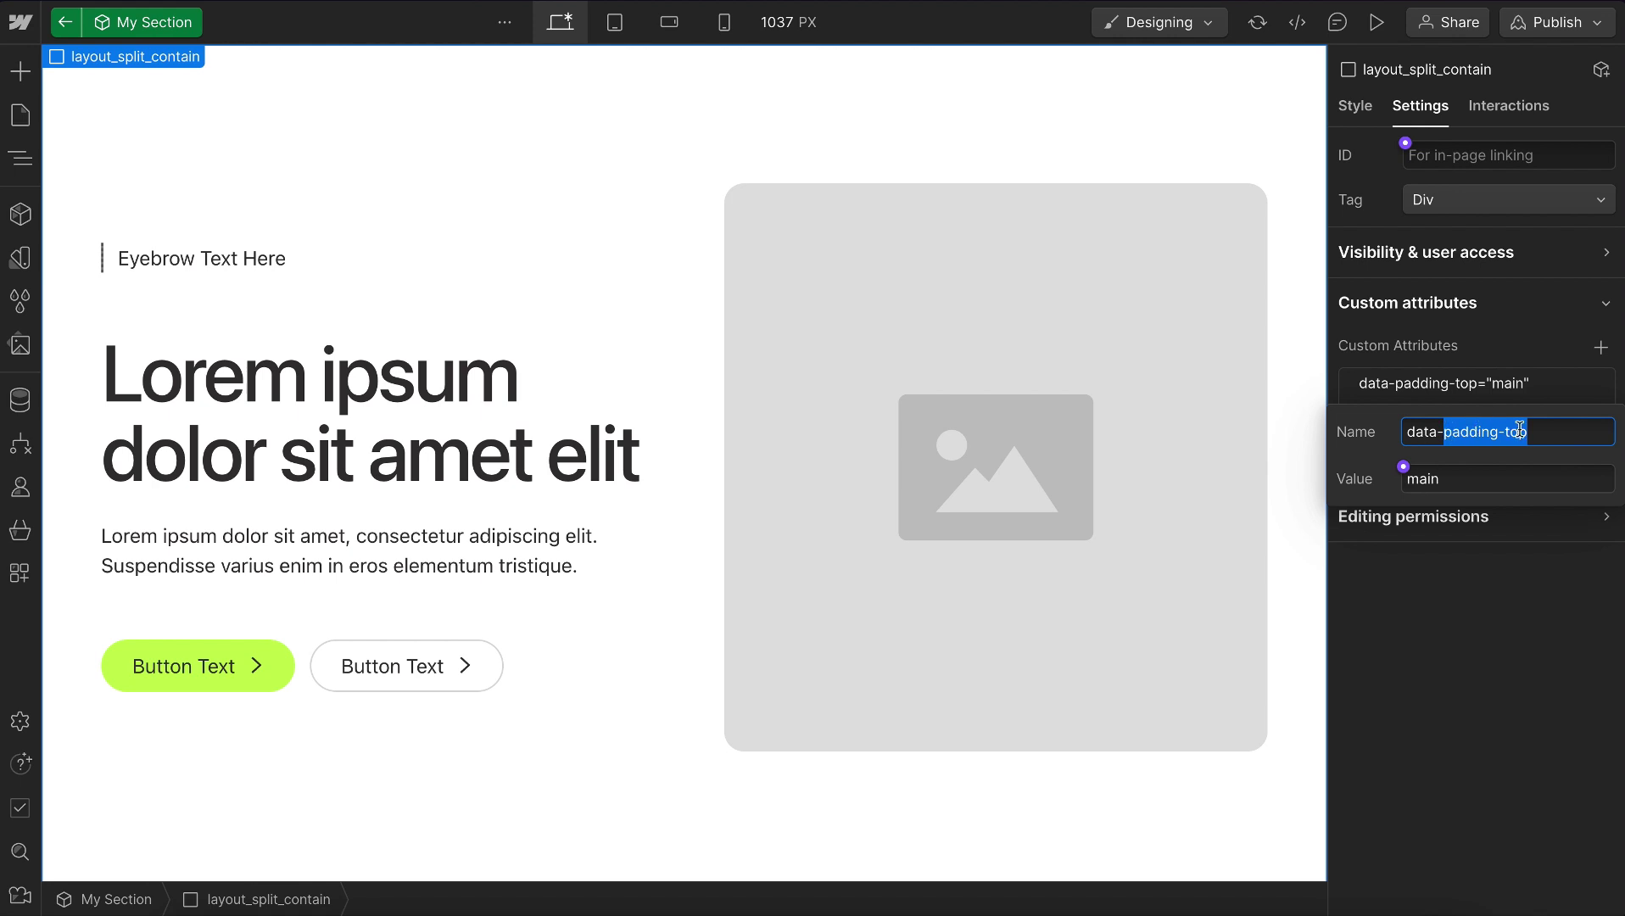
{"action": "left_click", "coordinate": [1413, 469]}
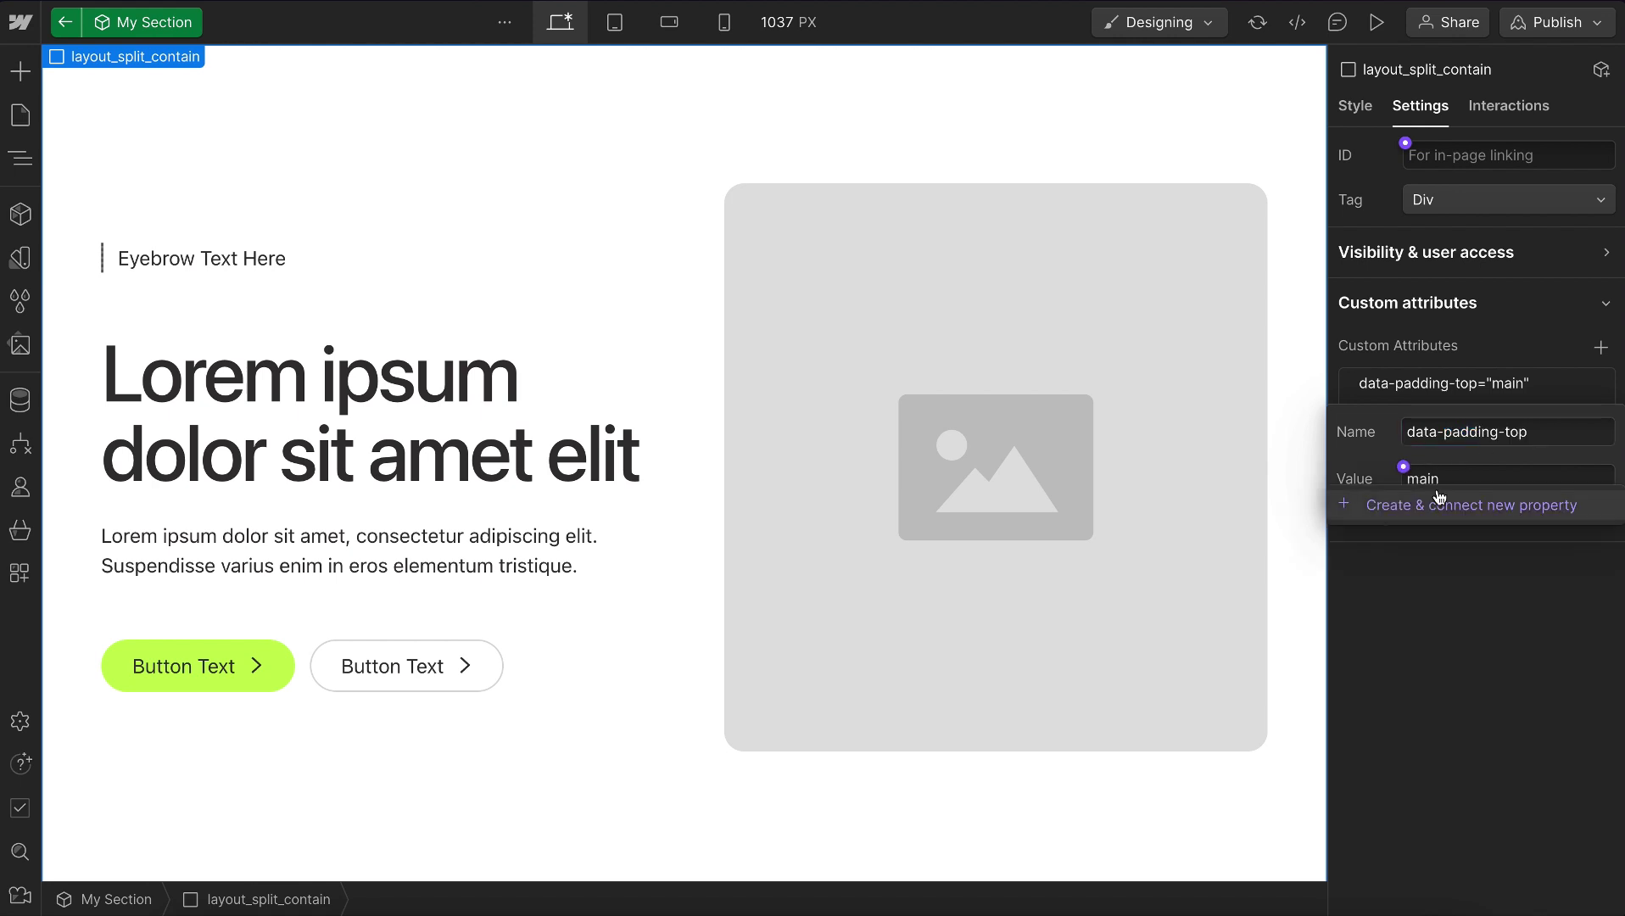
{"action": "left_click", "coordinate": [1425, 505]}
{"action": "key", "text": "ctrl+a"}
{"action": "type", "text": "Styles/Pad"}
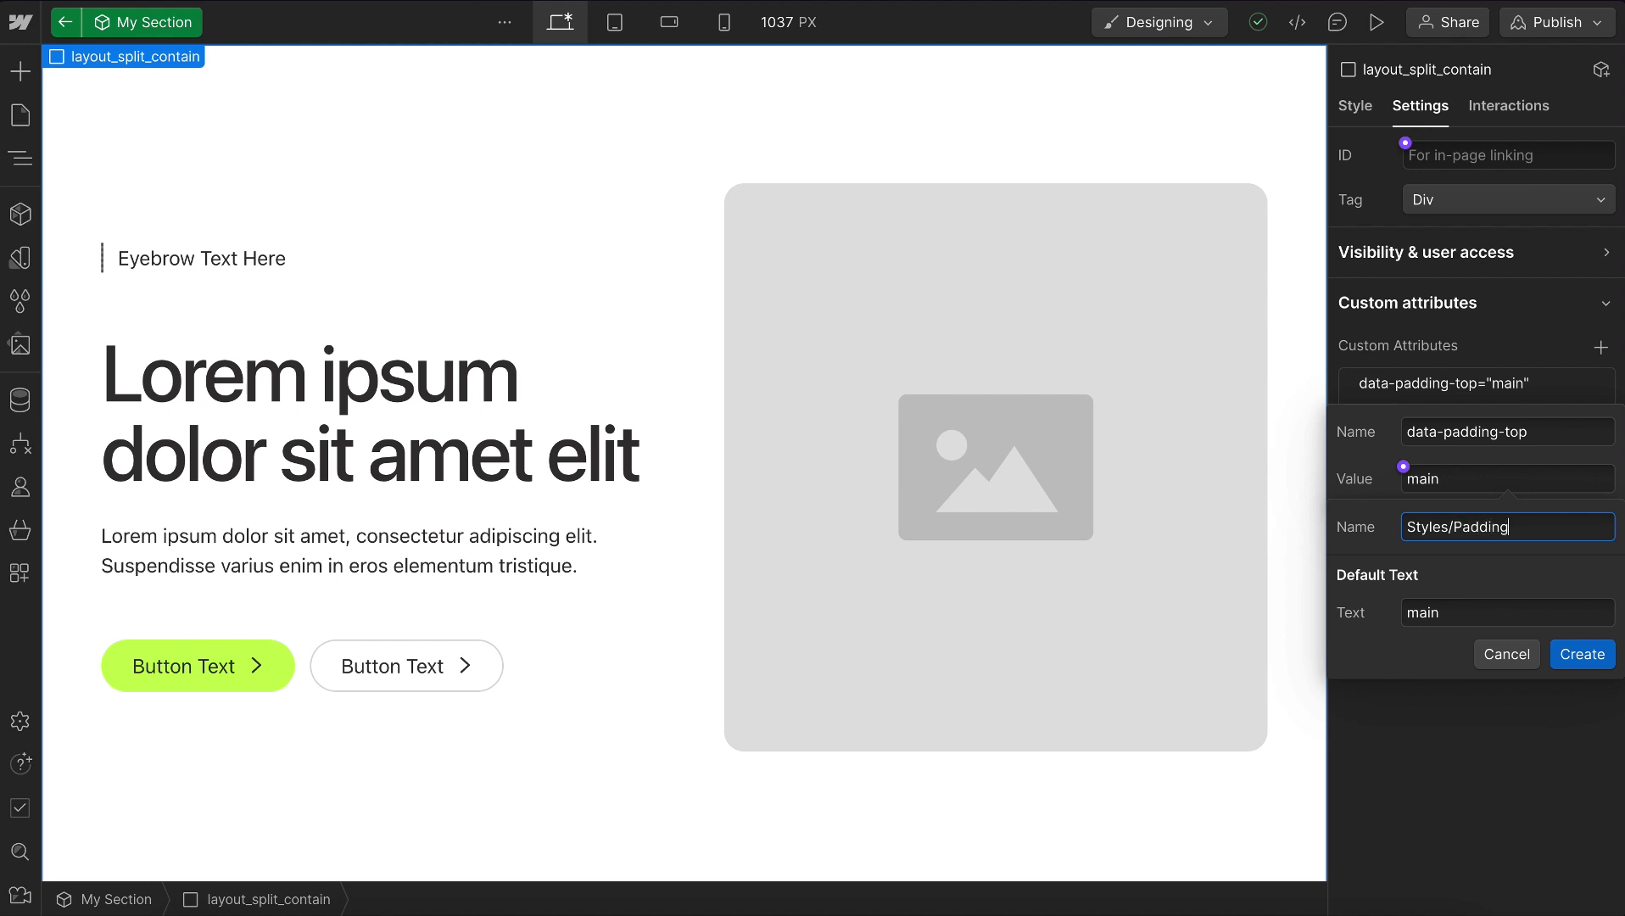
{"action": "left_click", "coordinate": [1583, 654]}
{"action": "left_click", "coordinate": [1502, 335]}
Link the data-padding-bottom value to a new Styles/Padding Bottom component property.
{"action": "left_click", "coordinate": [1432, 415]}
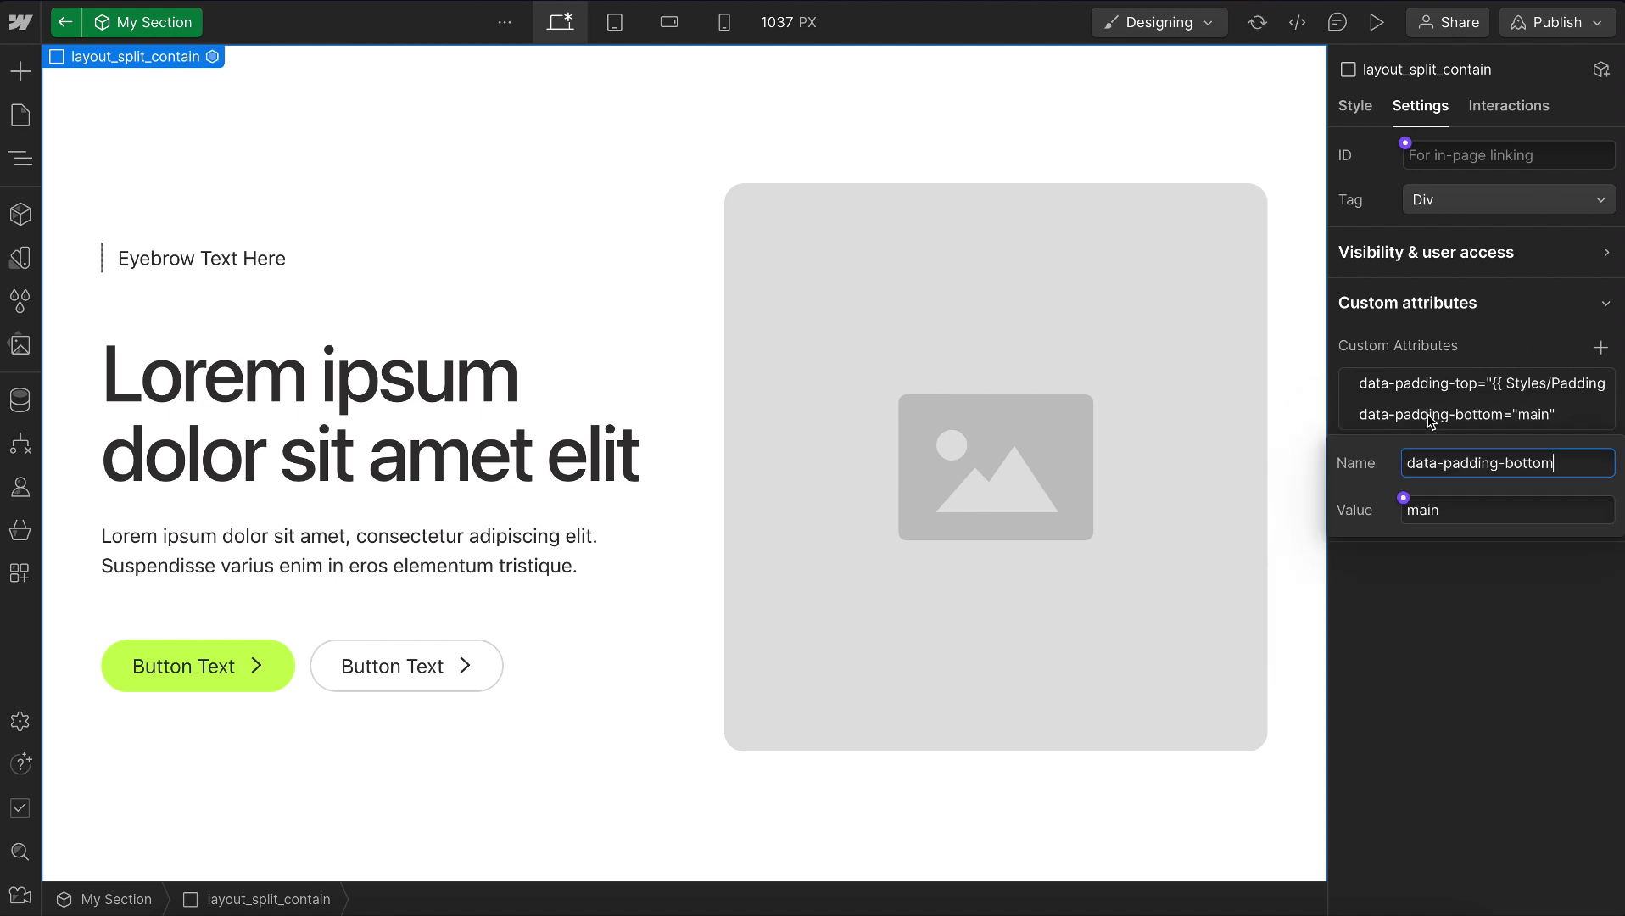
{"action": "left_click", "coordinate": [1405, 498]}
{"action": "left_click", "coordinate": [1451, 537]}
{"action": "left_click_drag", "start_coordinate": [1579, 558], "coordinate": [1406, 558]}
{"action": "type", "text": "Styles/Pad"}
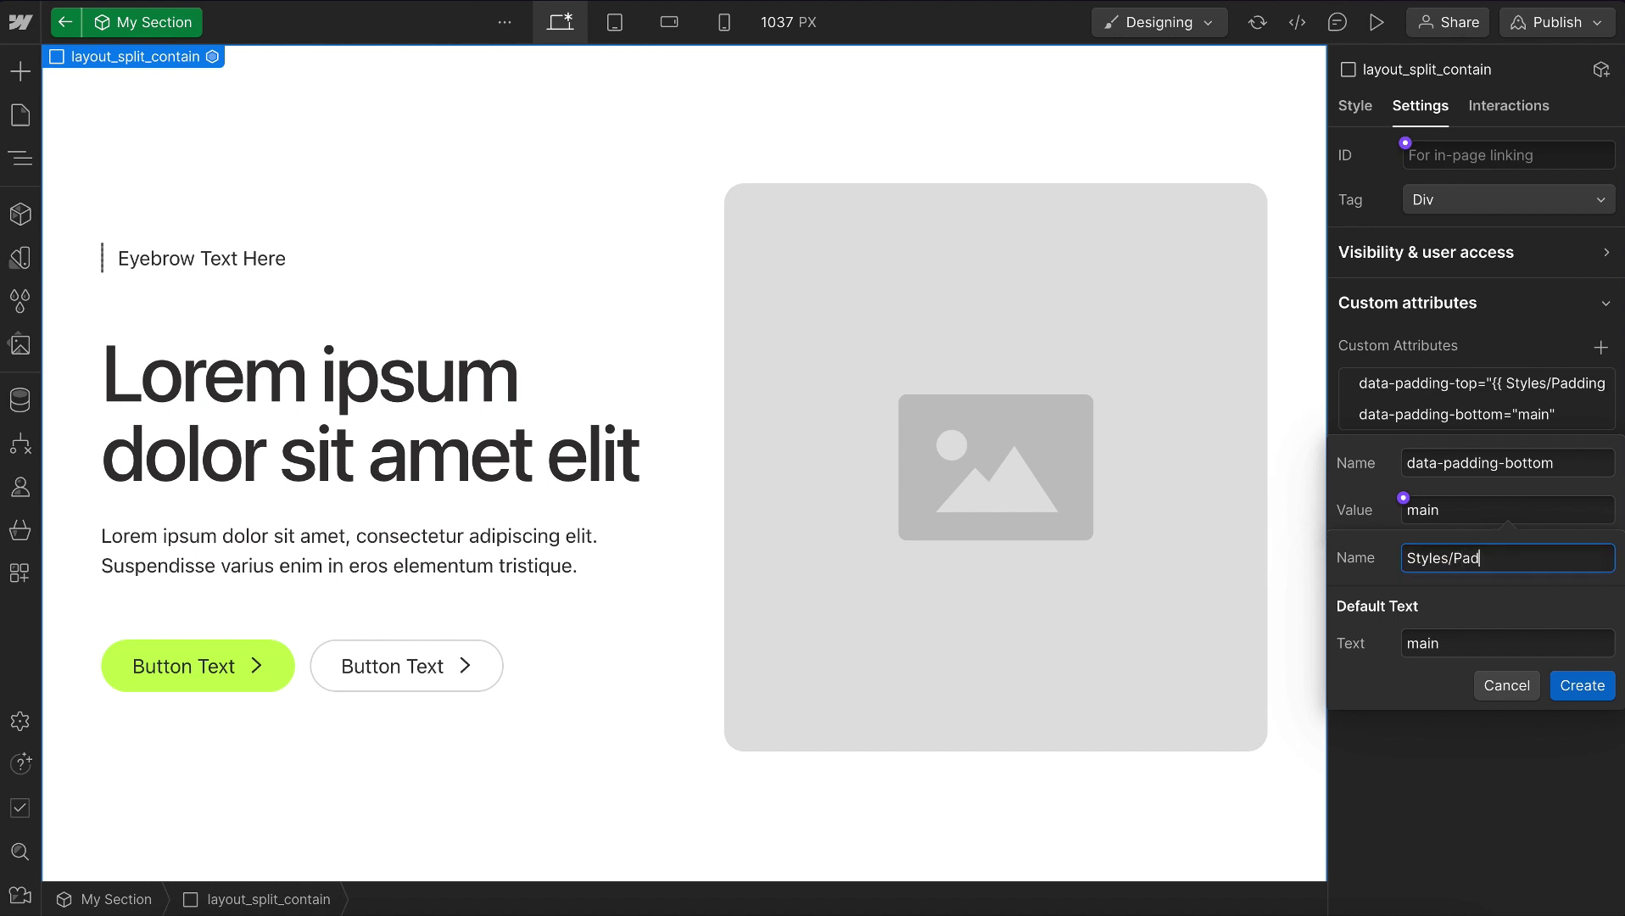
{"action": "type", "text": "ding Bottom"}
{"action": "left_click", "coordinate": [1563, 691]}
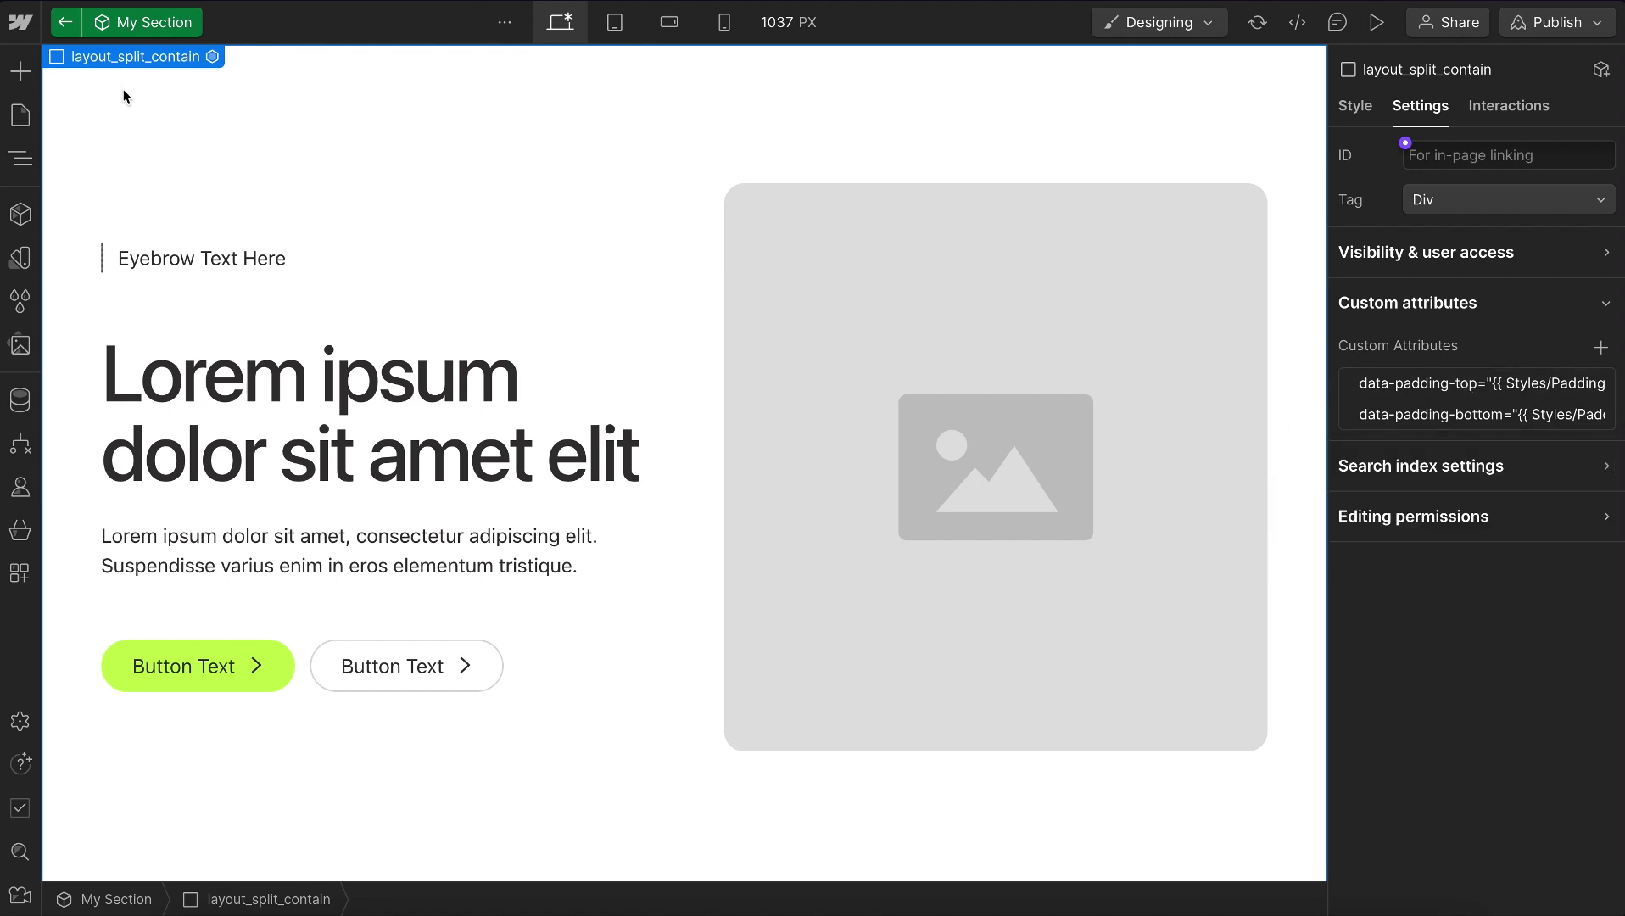
Back on the page, cycle My Section's Padding Top through none, large, small, ending on main.
{"action": "left_click", "coordinate": [65, 22]}
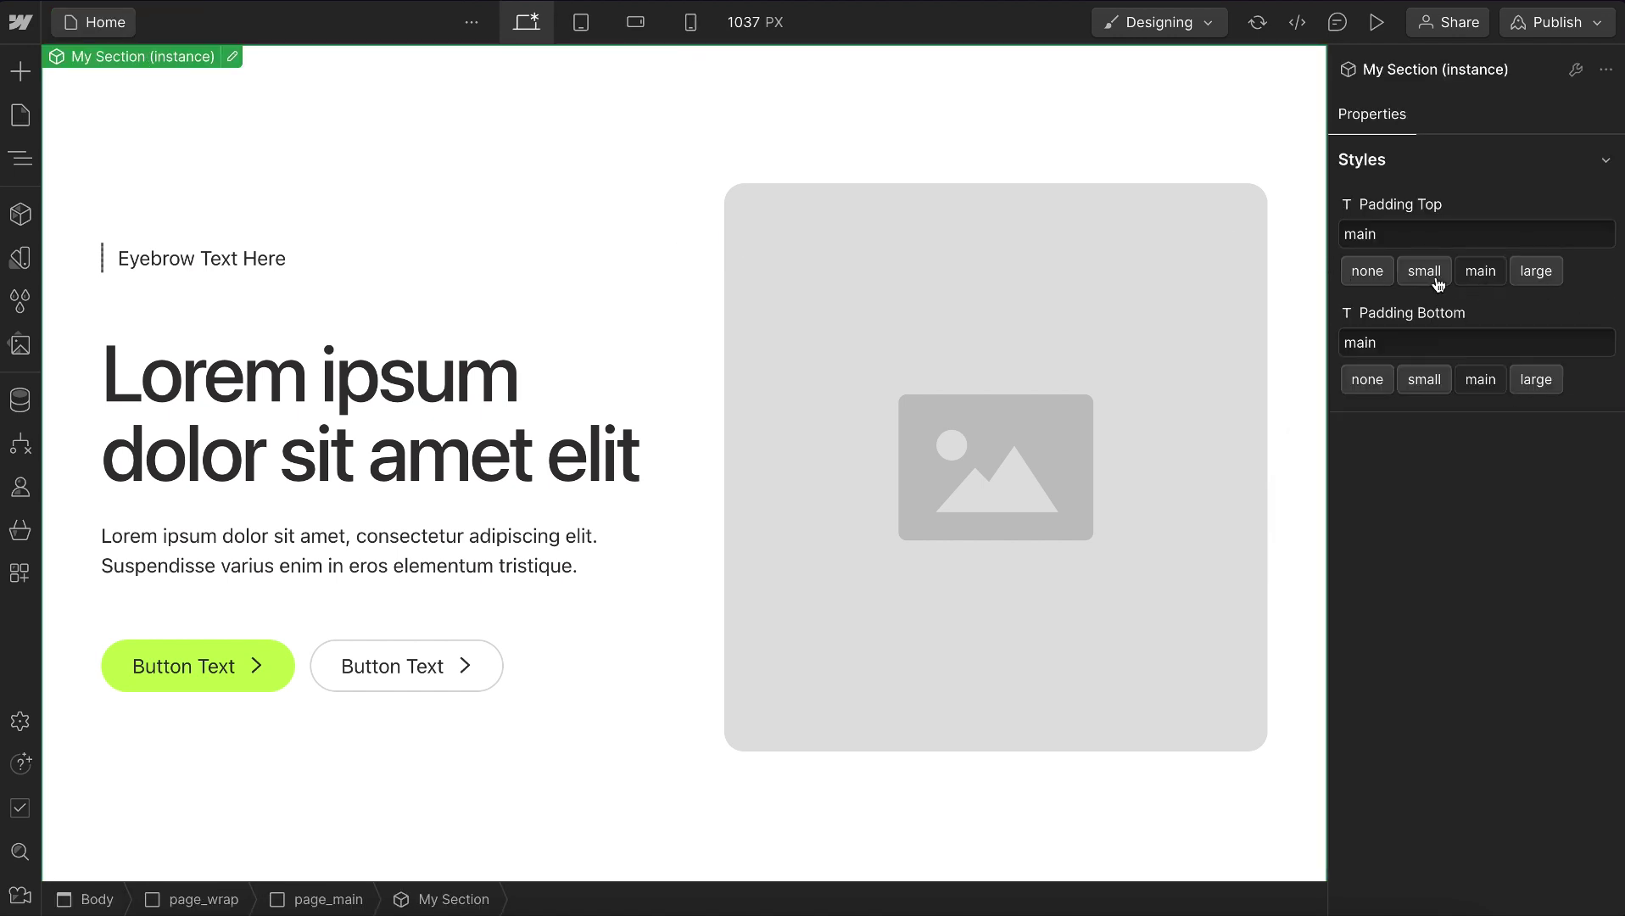
{"action": "left_click", "coordinate": [1374, 273]}
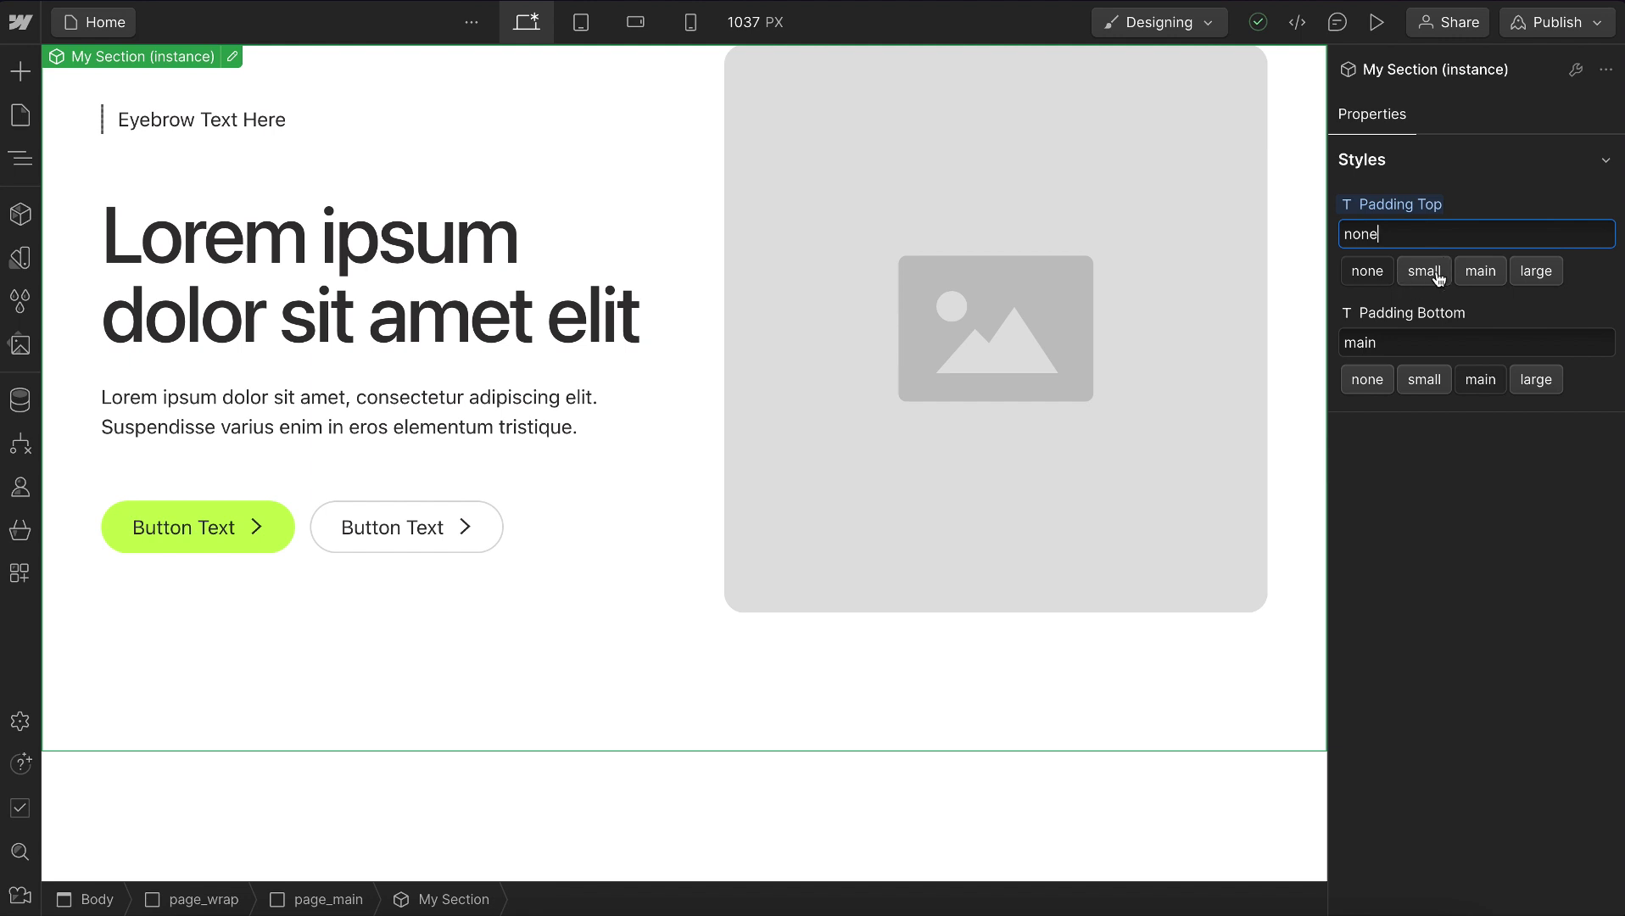
{"action": "left_click", "coordinate": [1537, 272]}
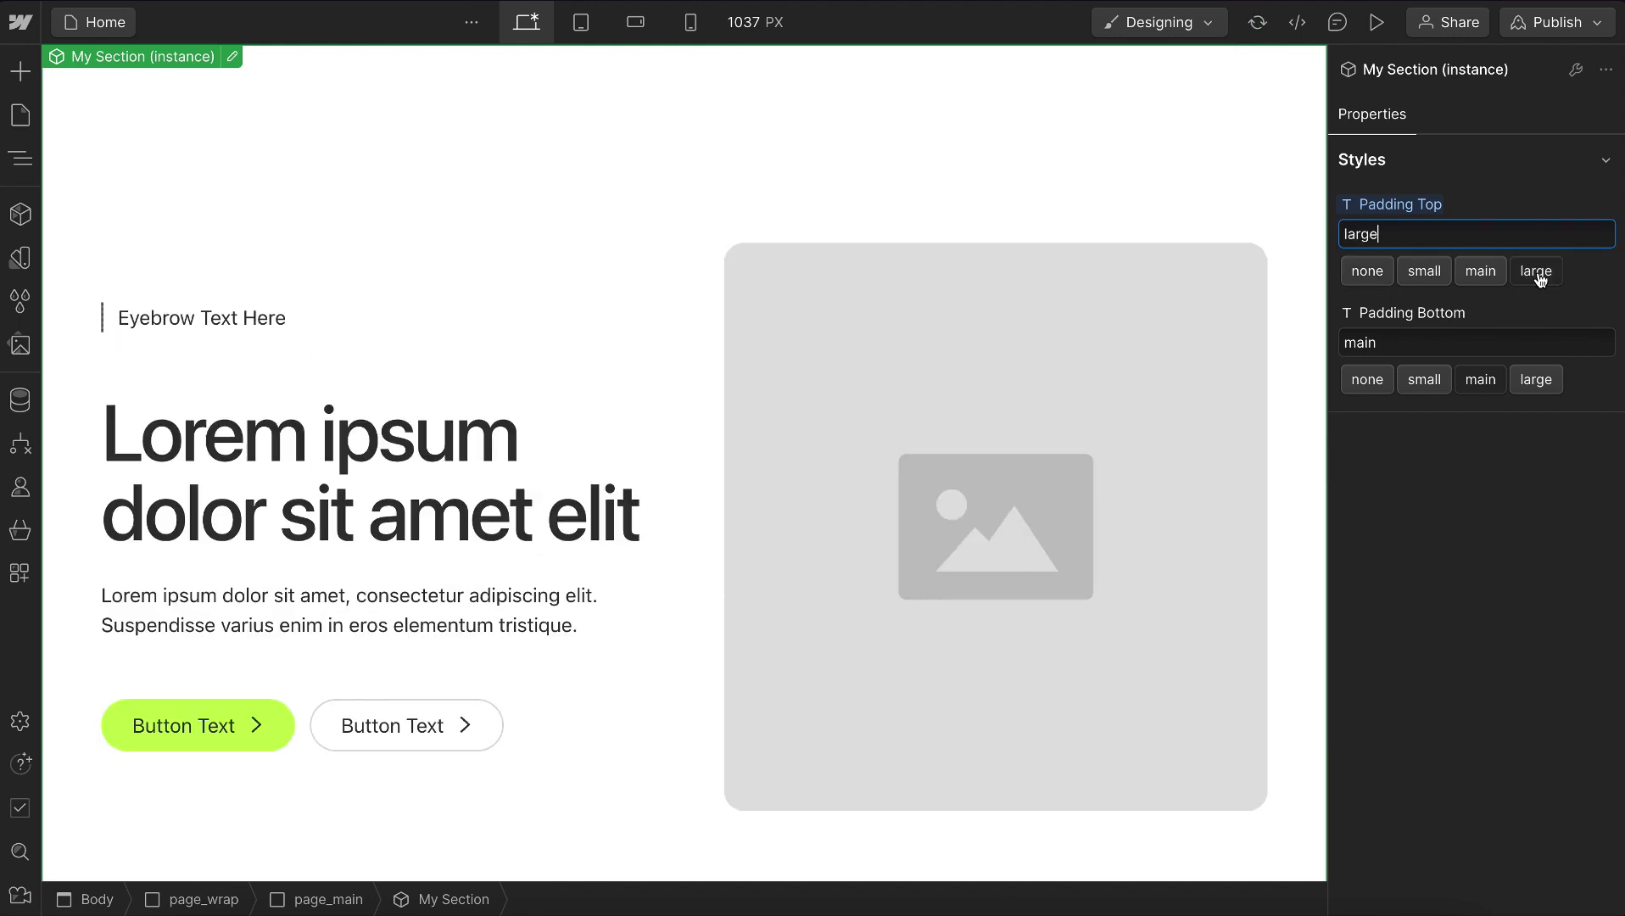
{"action": "left_click", "coordinate": [1421, 282]}
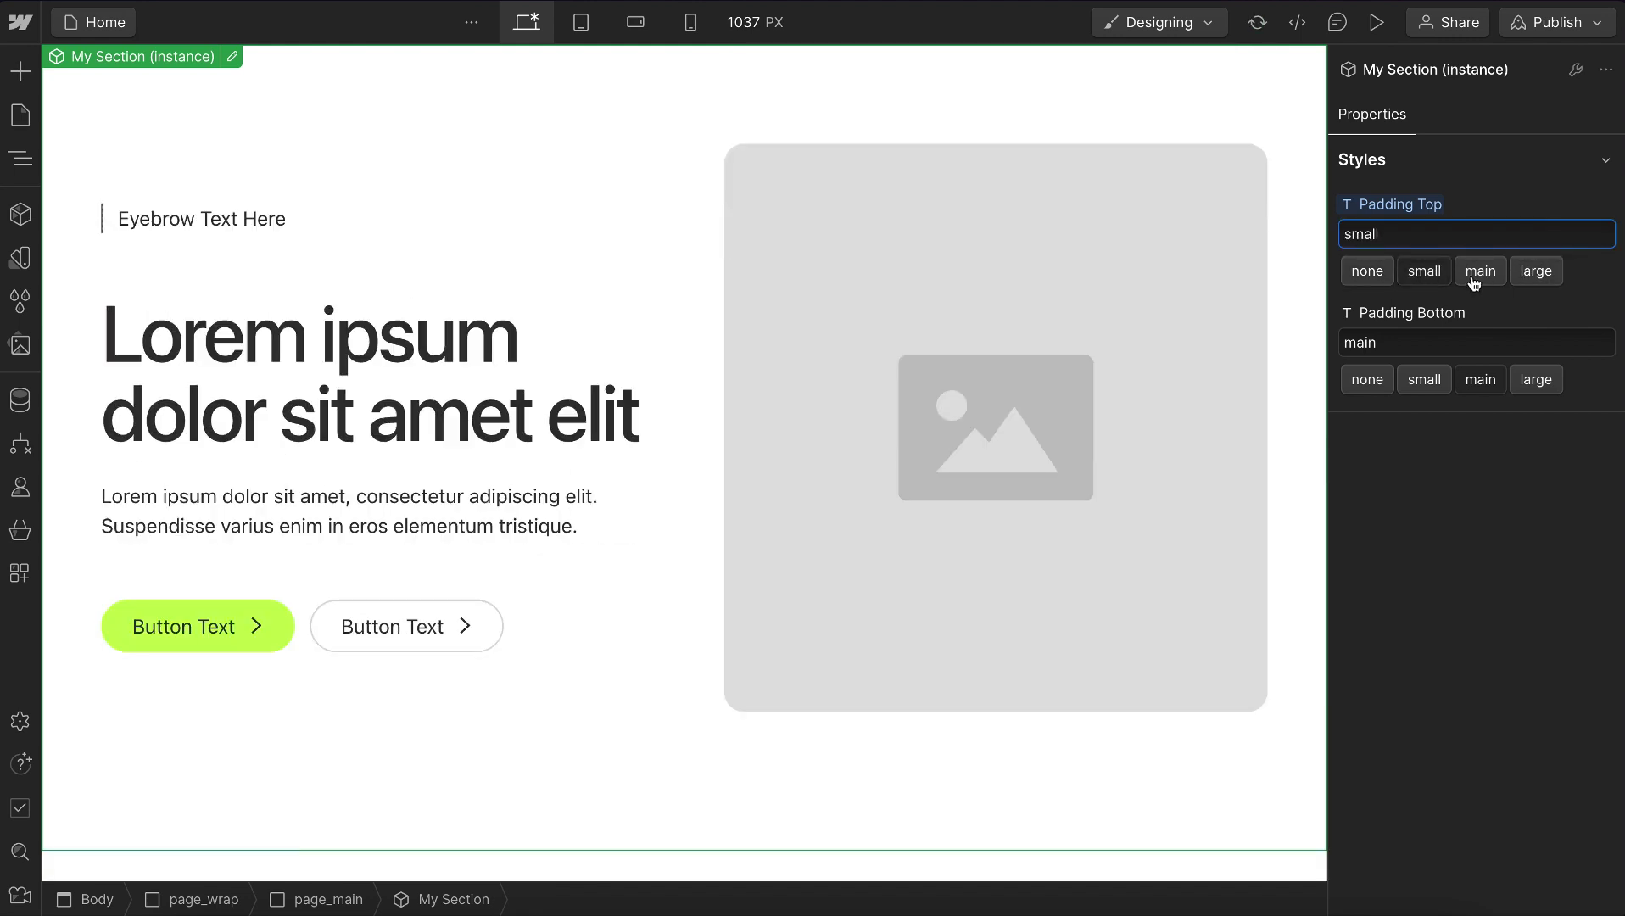
{"action": "left_click", "coordinate": [1477, 280]}
{"action": "left_click", "coordinate": [1537, 275]}
{"action": "left_click", "coordinate": [1363, 280]}
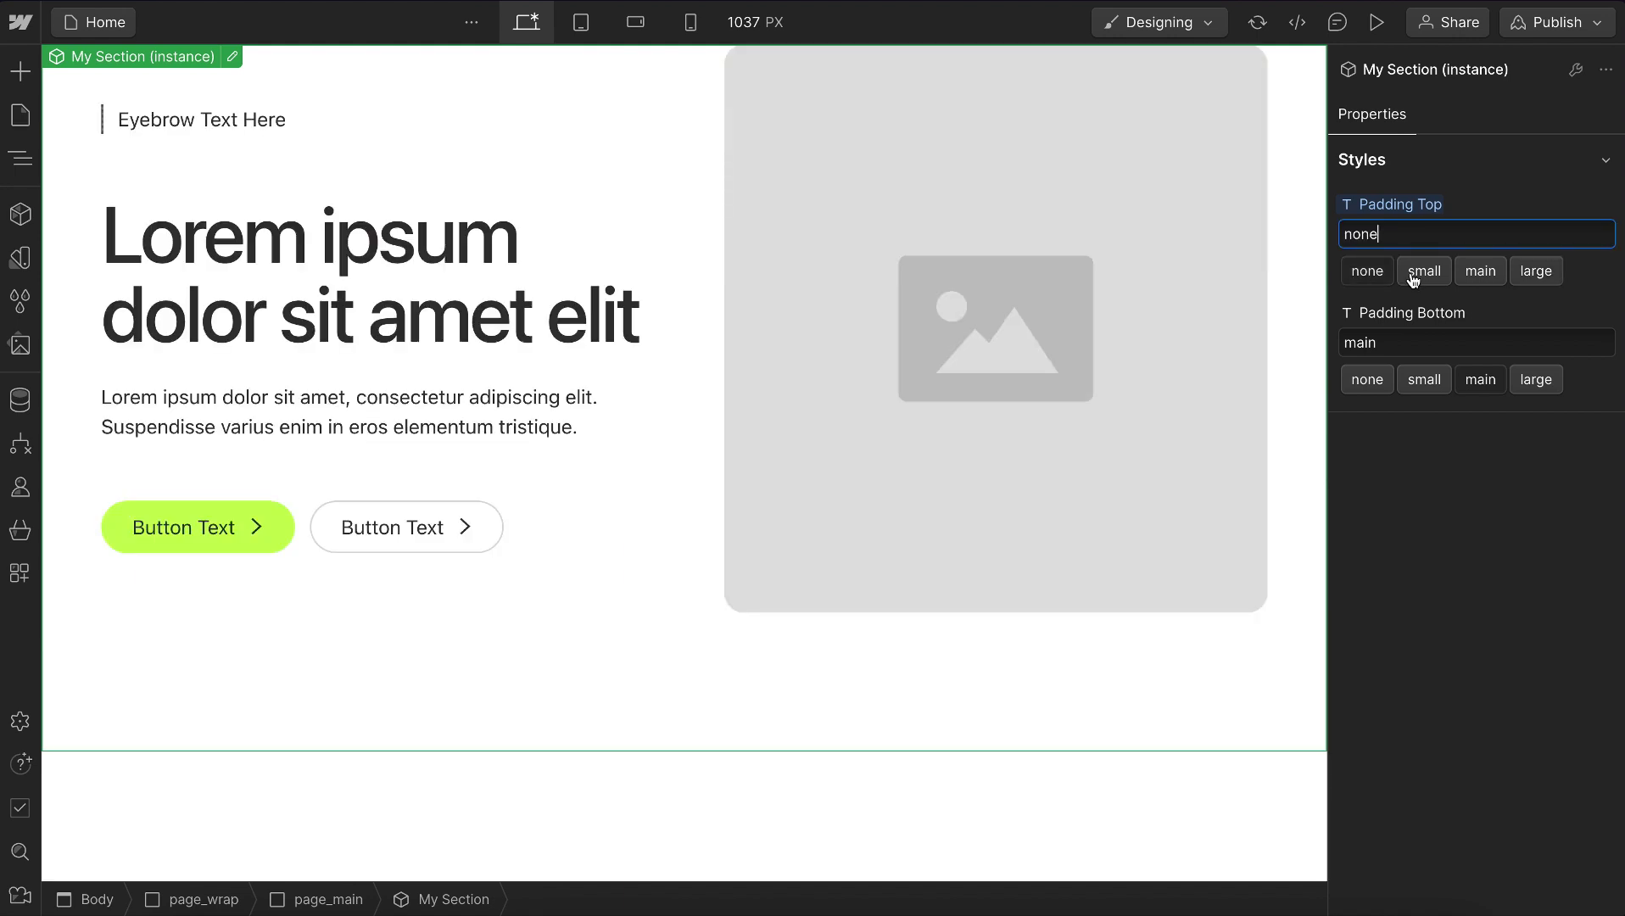
{"action": "left_click", "coordinate": [1476, 277]}
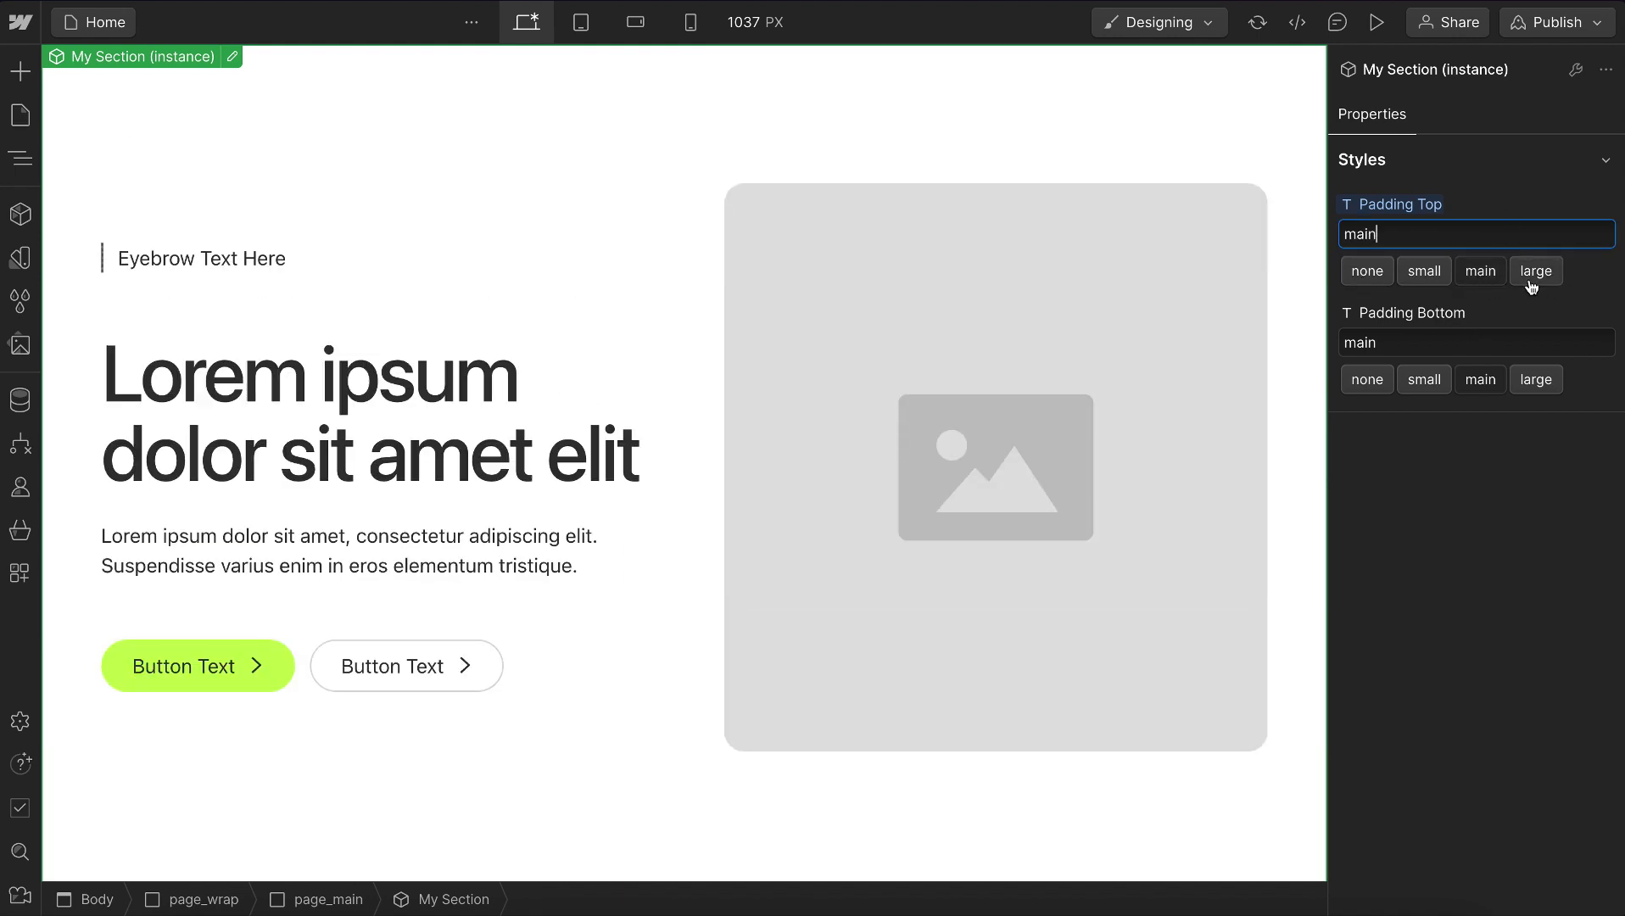
{"action": "left_click", "coordinate": [21, 158]}
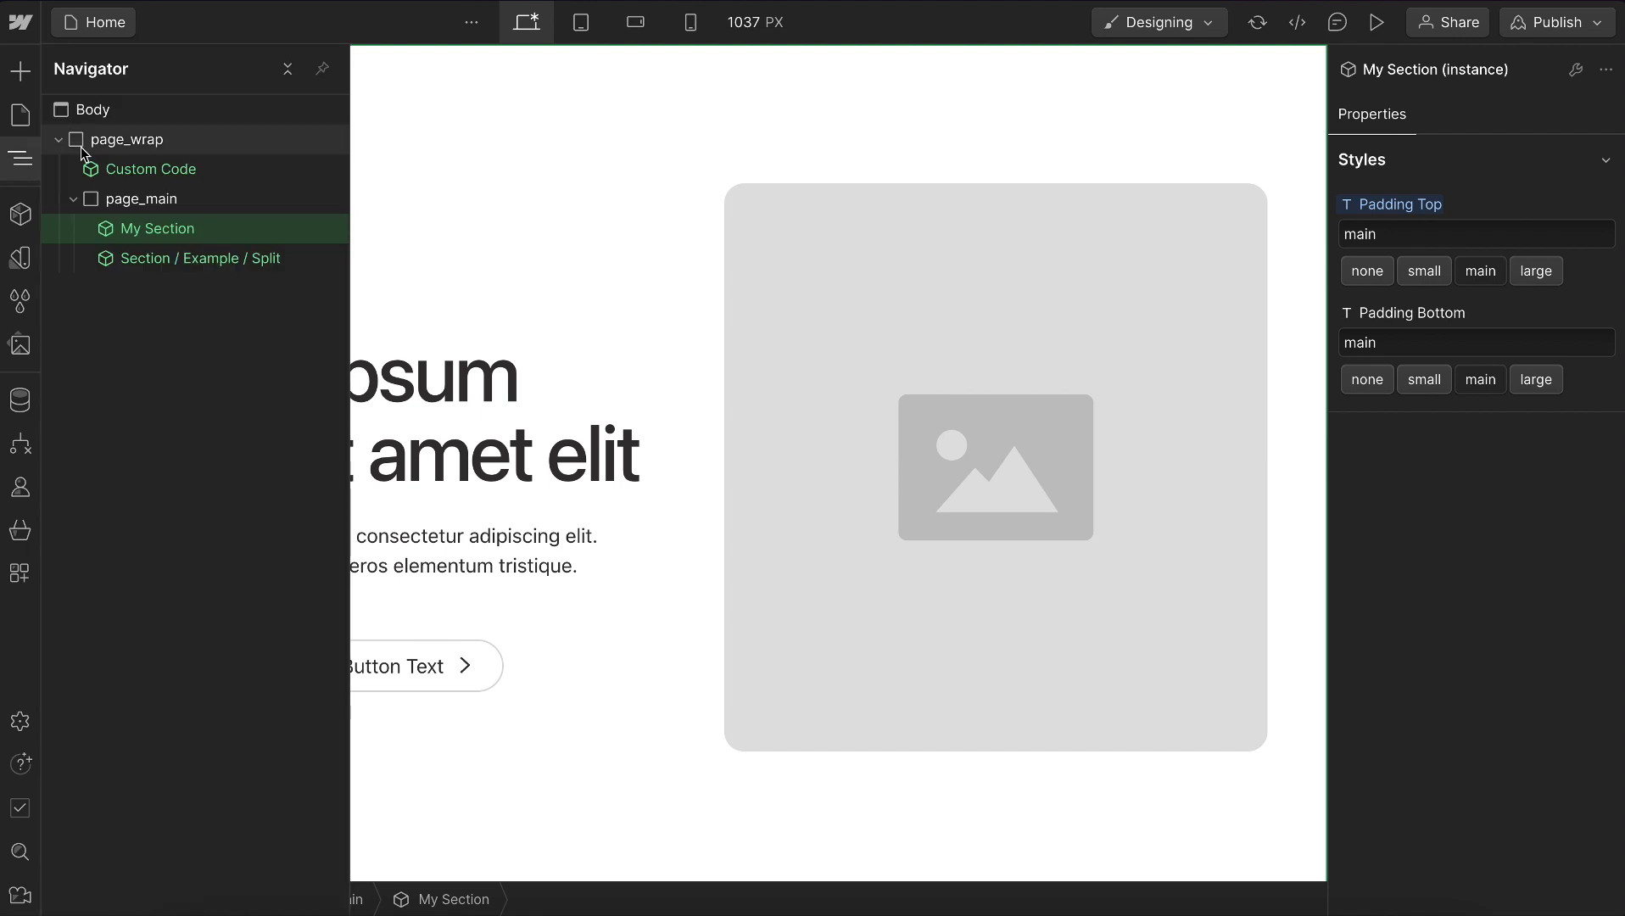
Open the code of the page_code_base embed inside the Custom Code component.
{"action": "double_click", "coordinate": [187, 170]}
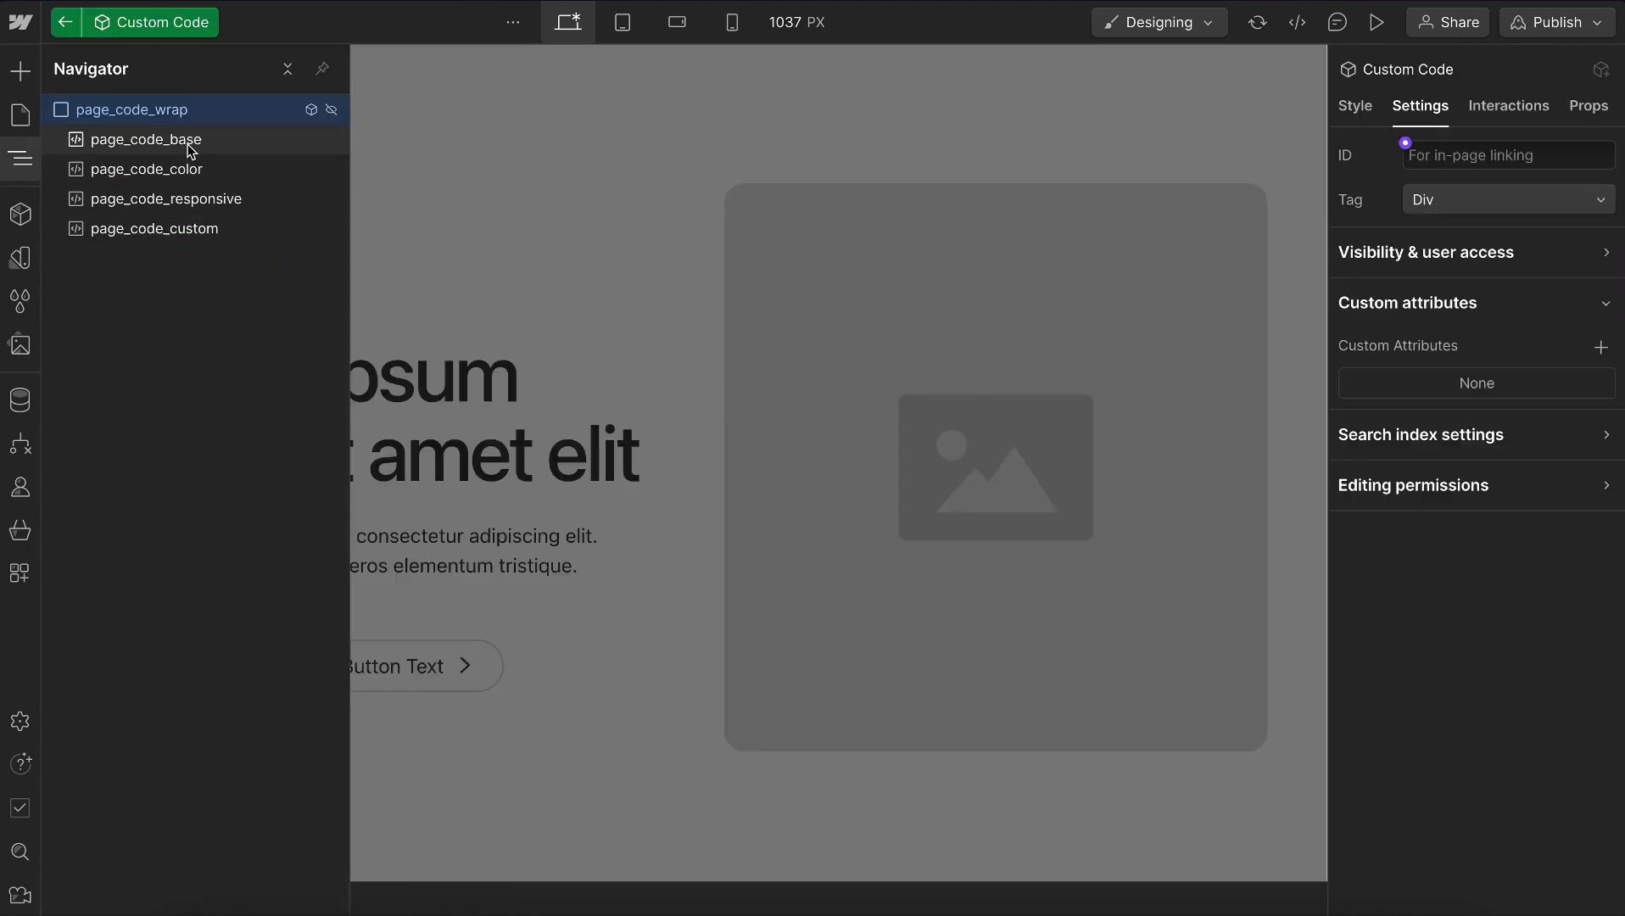
{"action": "left_click", "coordinate": [185, 141]}
{"action": "left_click", "coordinate": [23, 160]}
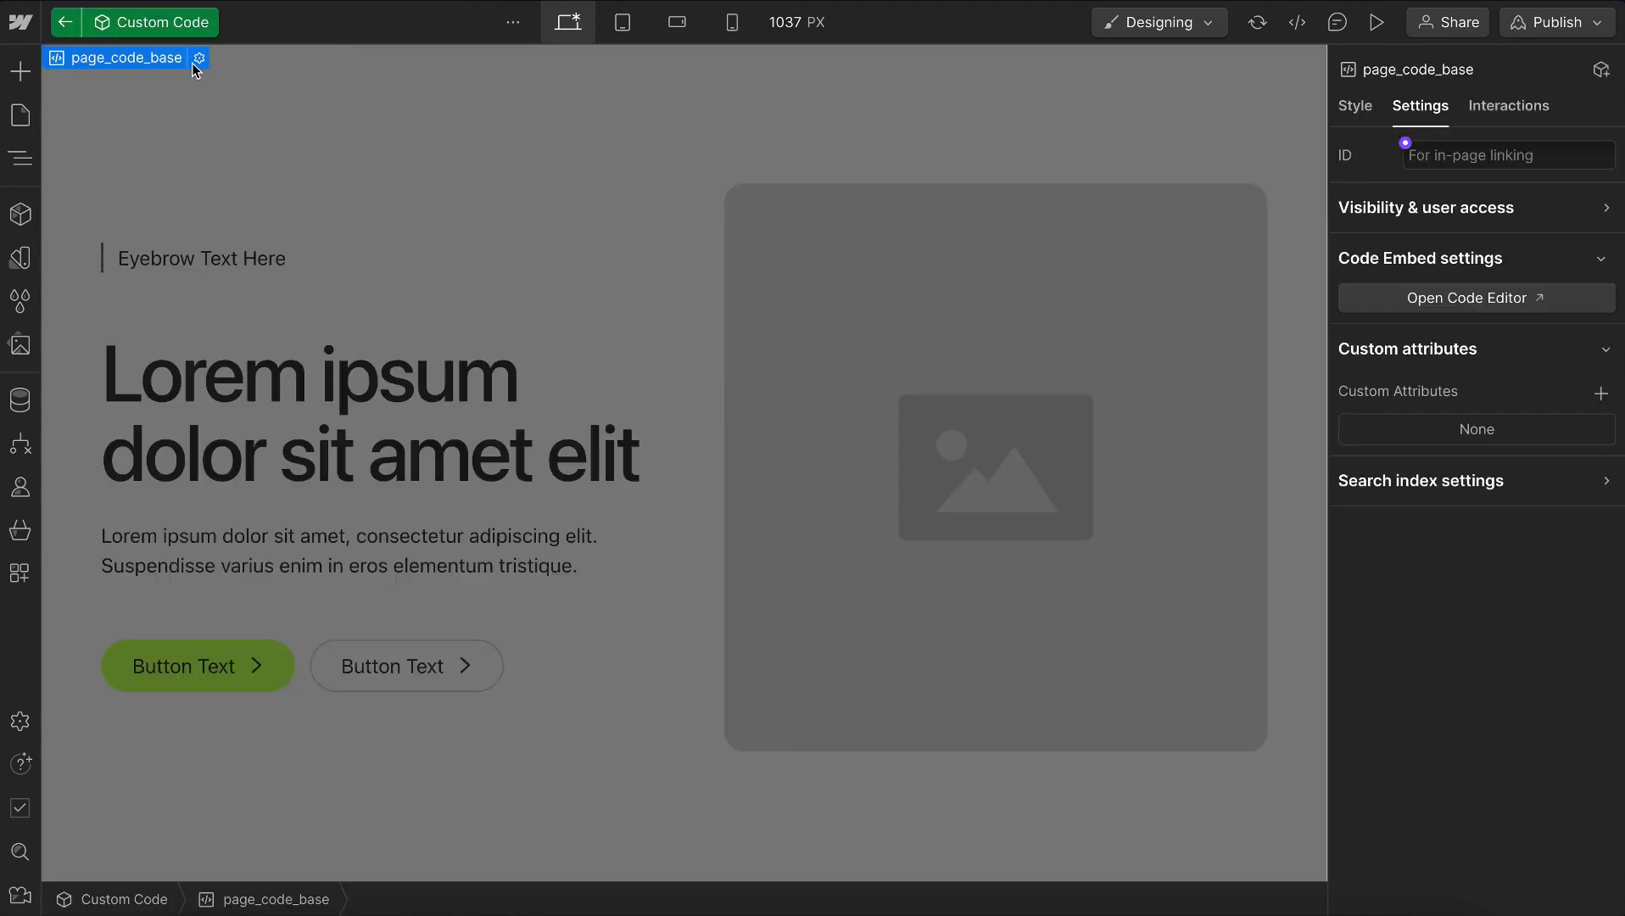
{"action": "left_click", "coordinate": [198, 58]}
Duplicate the large top and bottom padding rules as new lines 120–121.
{"action": "left_click_drag", "start_coordinate": [398, 317], "coordinate": [676, 568]}
{"action": "left_click", "coordinate": [676, 568]}
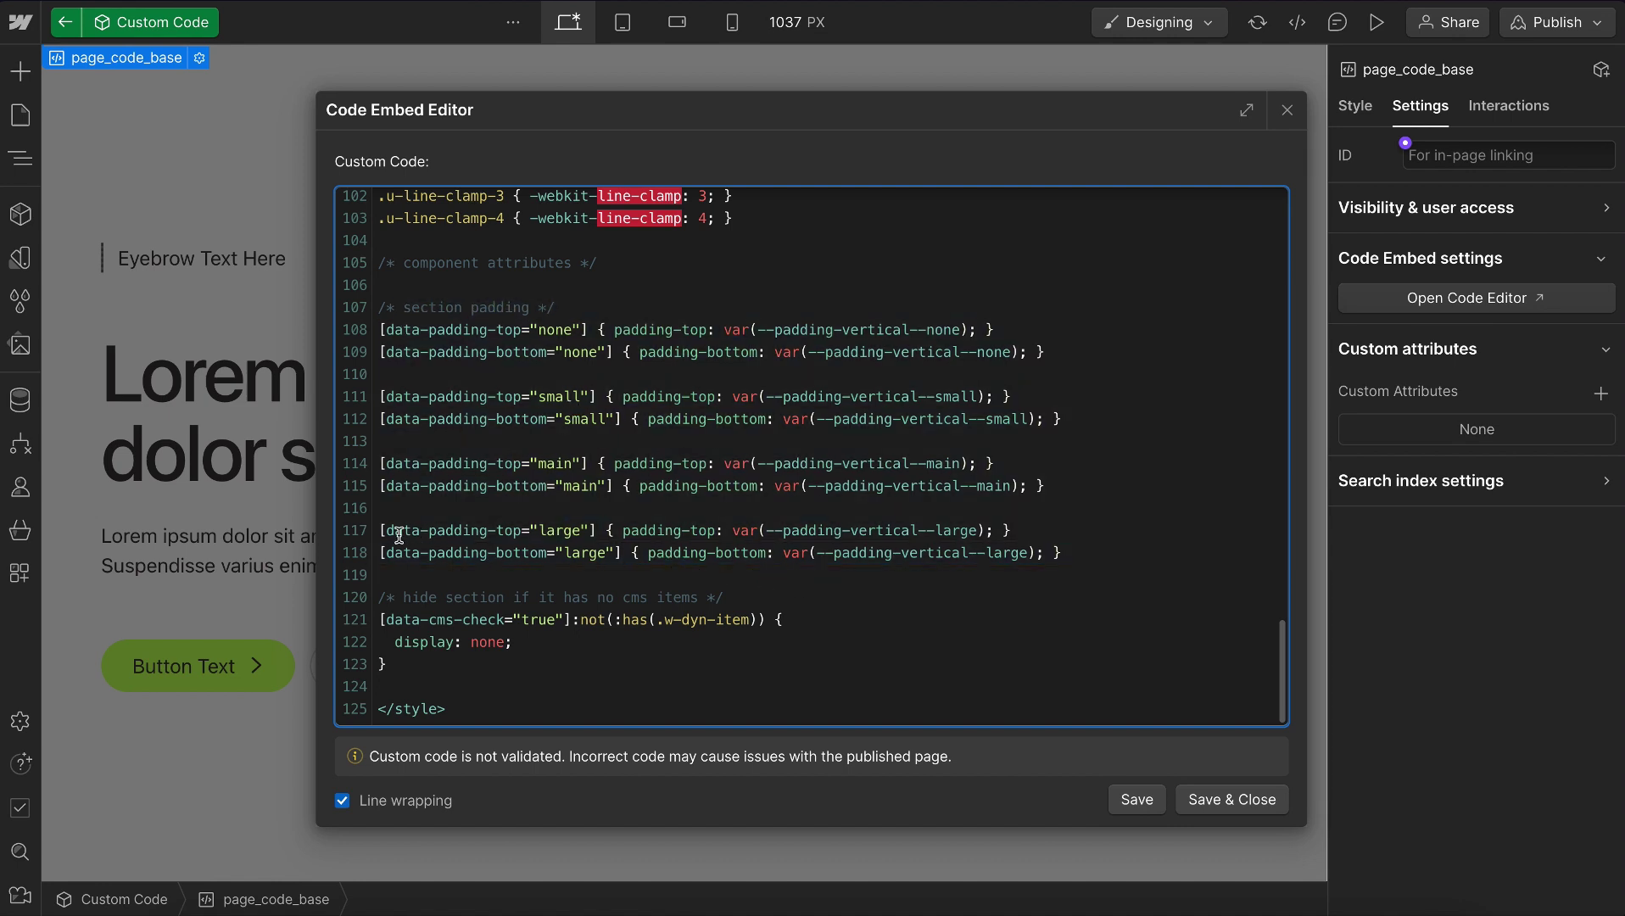
{"action": "mouse_move", "coordinate": [388, 531]}
{"action": "left_mouse_down"}
{"action": "mouse_move", "coordinate": [995, 532]}
{"action": "mouse_move", "coordinate": [846, 555]}
{"action": "mouse_move", "coordinate": [375, 532]}
{"action": "left_mouse_up"}
{"action": "key", "text": "ctrl+c"}
{"action": "left_click", "coordinate": [802, 531]}
{"action": "left_click", "coordinate": [1086, 550]}
{"action": "key", "text": "Return"}
{"action": "key", "text": "Return"}
{"action": "key", "text": "ctrl+v"}
{"action": "scroll", "coordinate": [678, 590], "scroll_direction": "down", "scroll_amount": 1}
Rename the copied rules to extra-large, pointing them to --padding-vertical--extra-large.
{"action": "left_click", "coordinate": [537, 532]}
{"action": "type", "text": "extra-"}
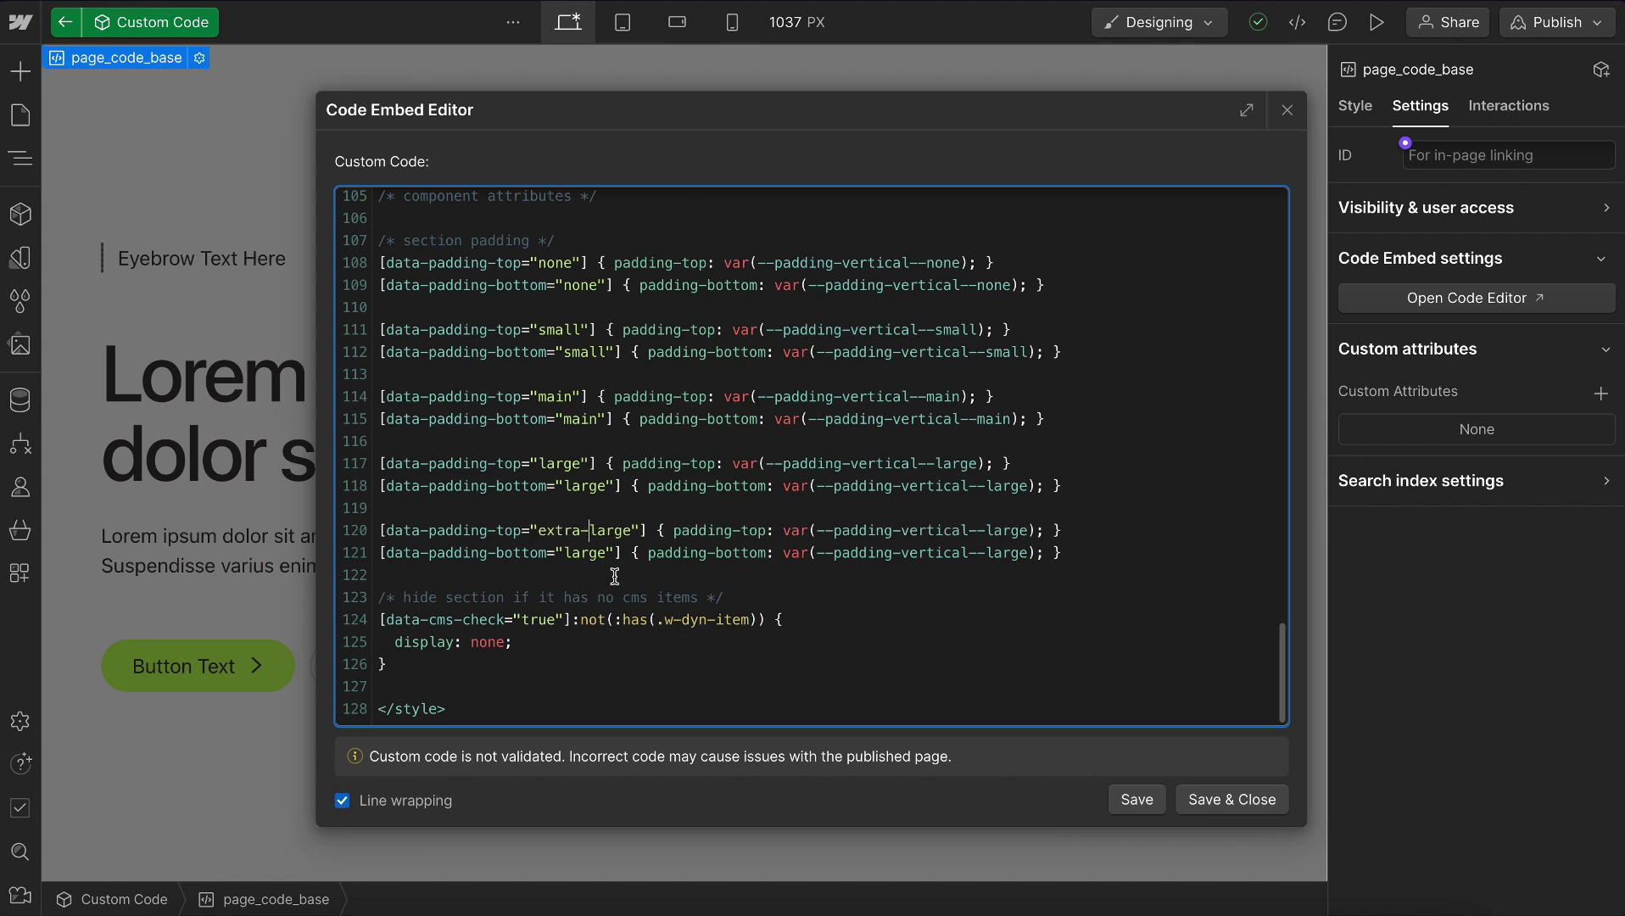
{"action": "type", "text": "extra-"}
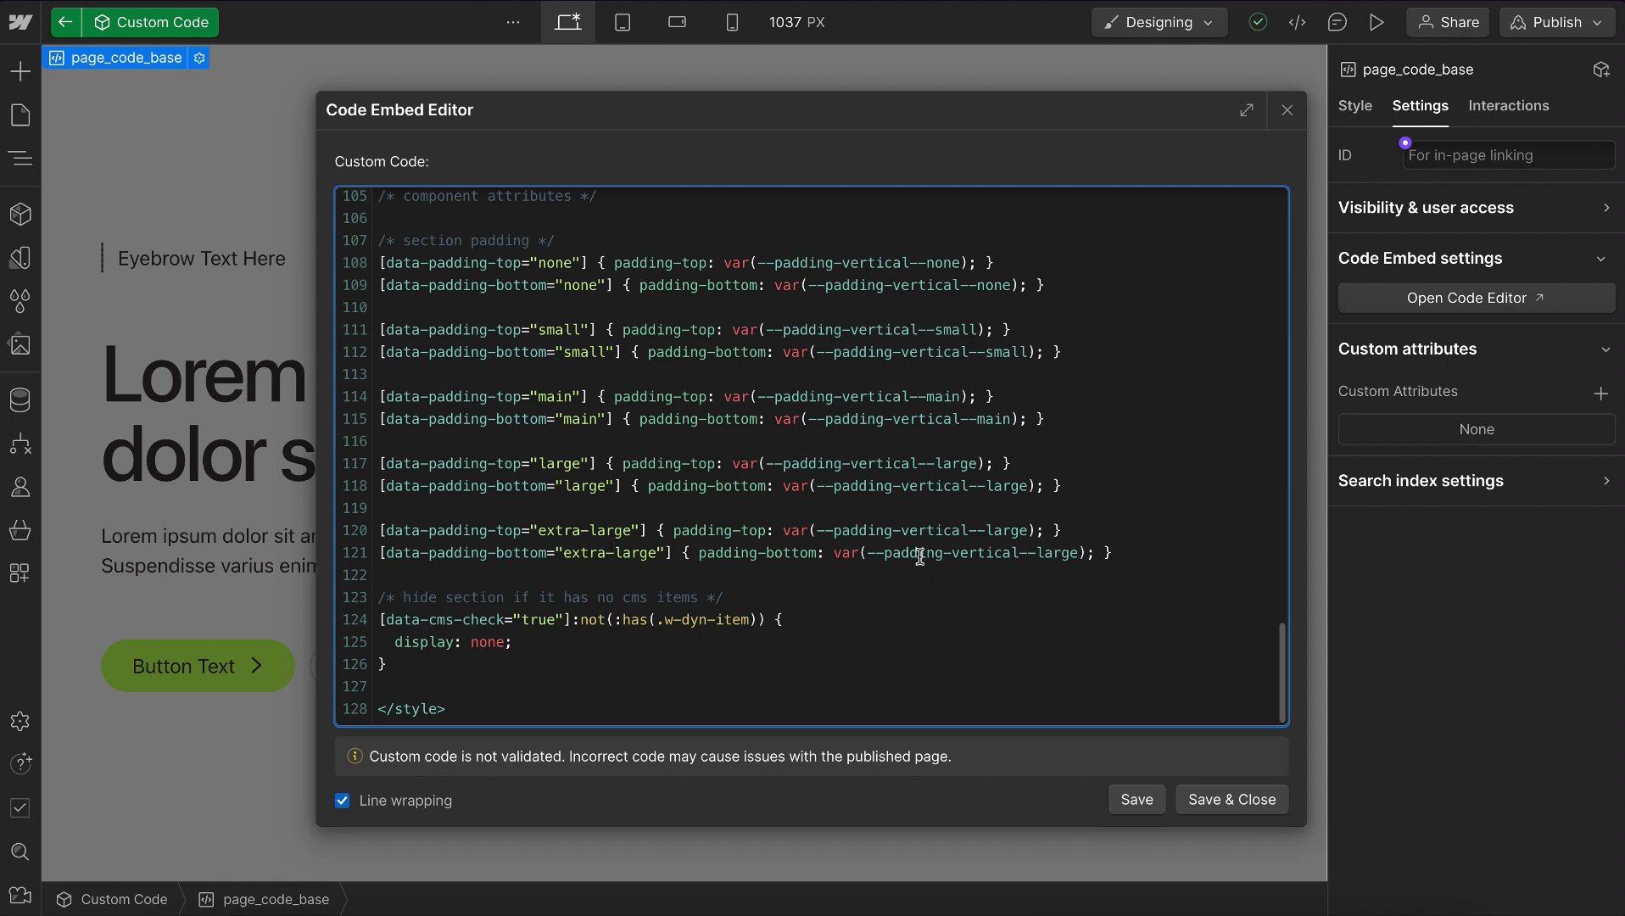
{"action": "left_click", "coordinate": [986, 531]}
{"action": "type", "text": "extra-"}
{"action": "key", "text": "Down"}
{"action": "type", "text": "extra-"}
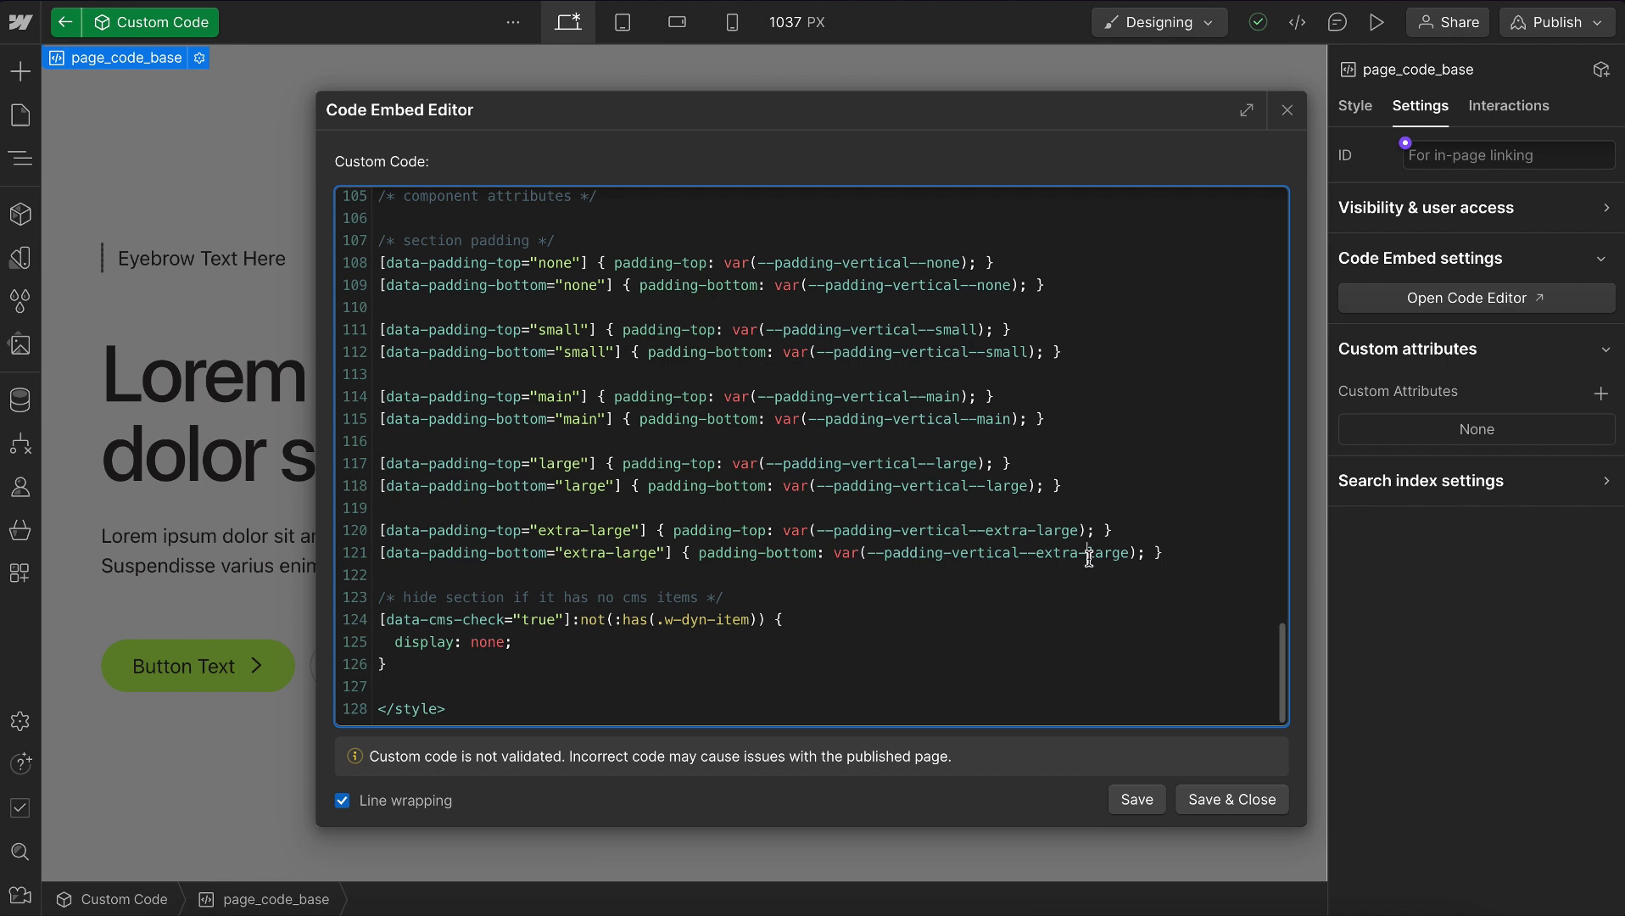
Save the base code, leave component editing, and check the u-text-display heading at mobile portrait.
{"action": "left_click", "coordinate": [1235, 800]}
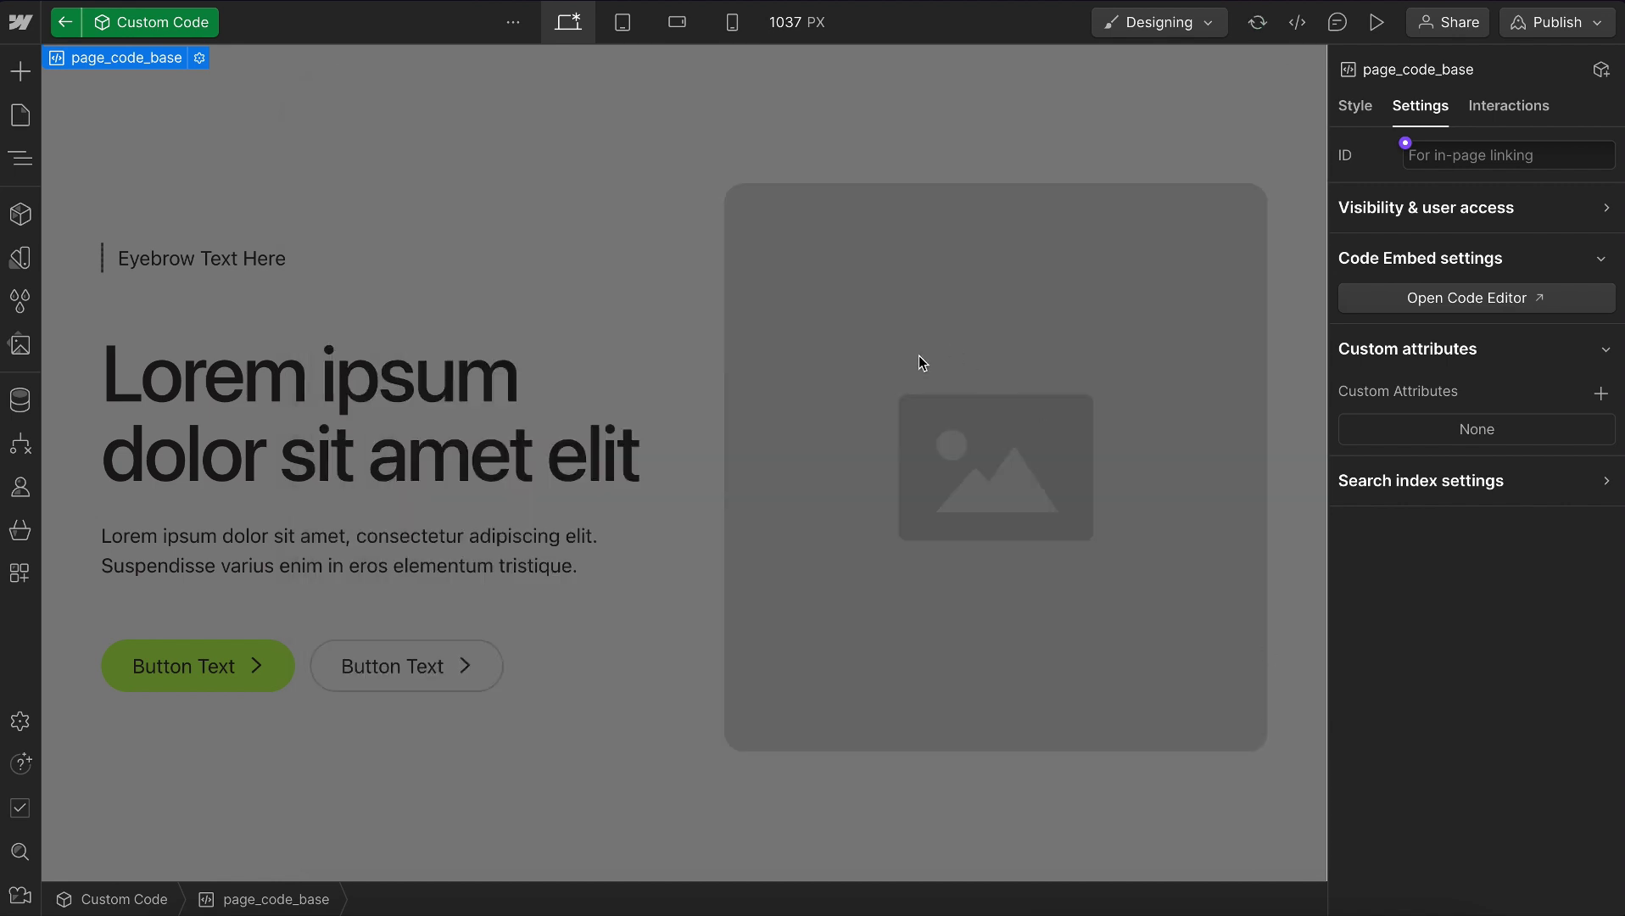
{"action": "key", "text": "Escape"}
{"action": "left_click", "coordinate": [713, 332]}
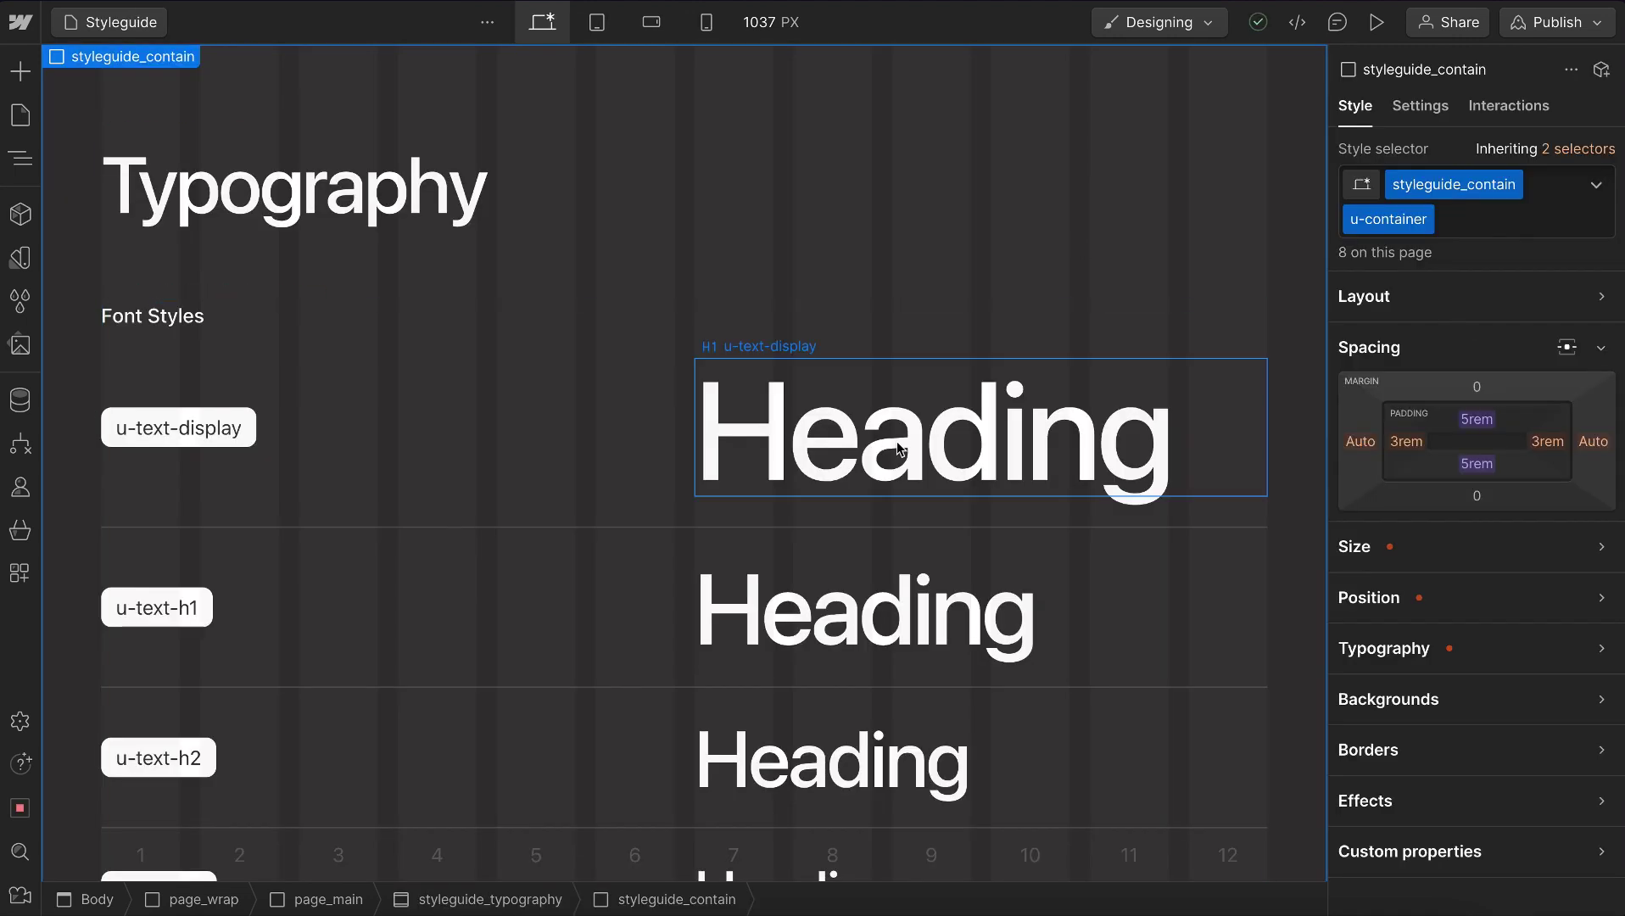
{"action": "left_click", "coordinate": [901, 450]}
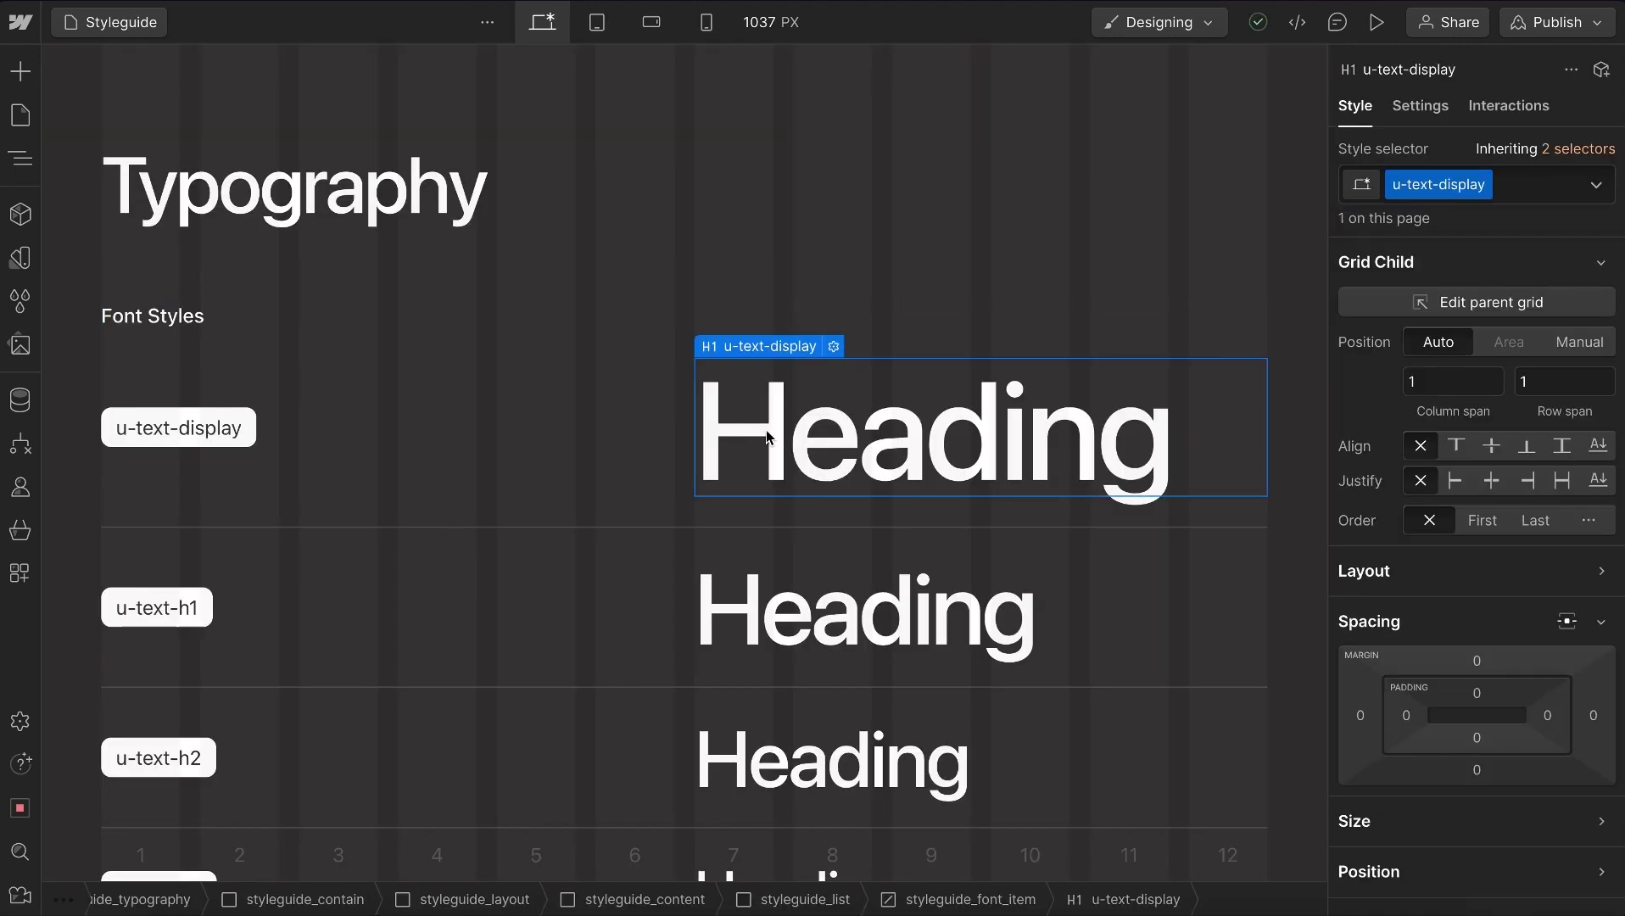
{"action": "left_click", "coordinate": [707, 25]}
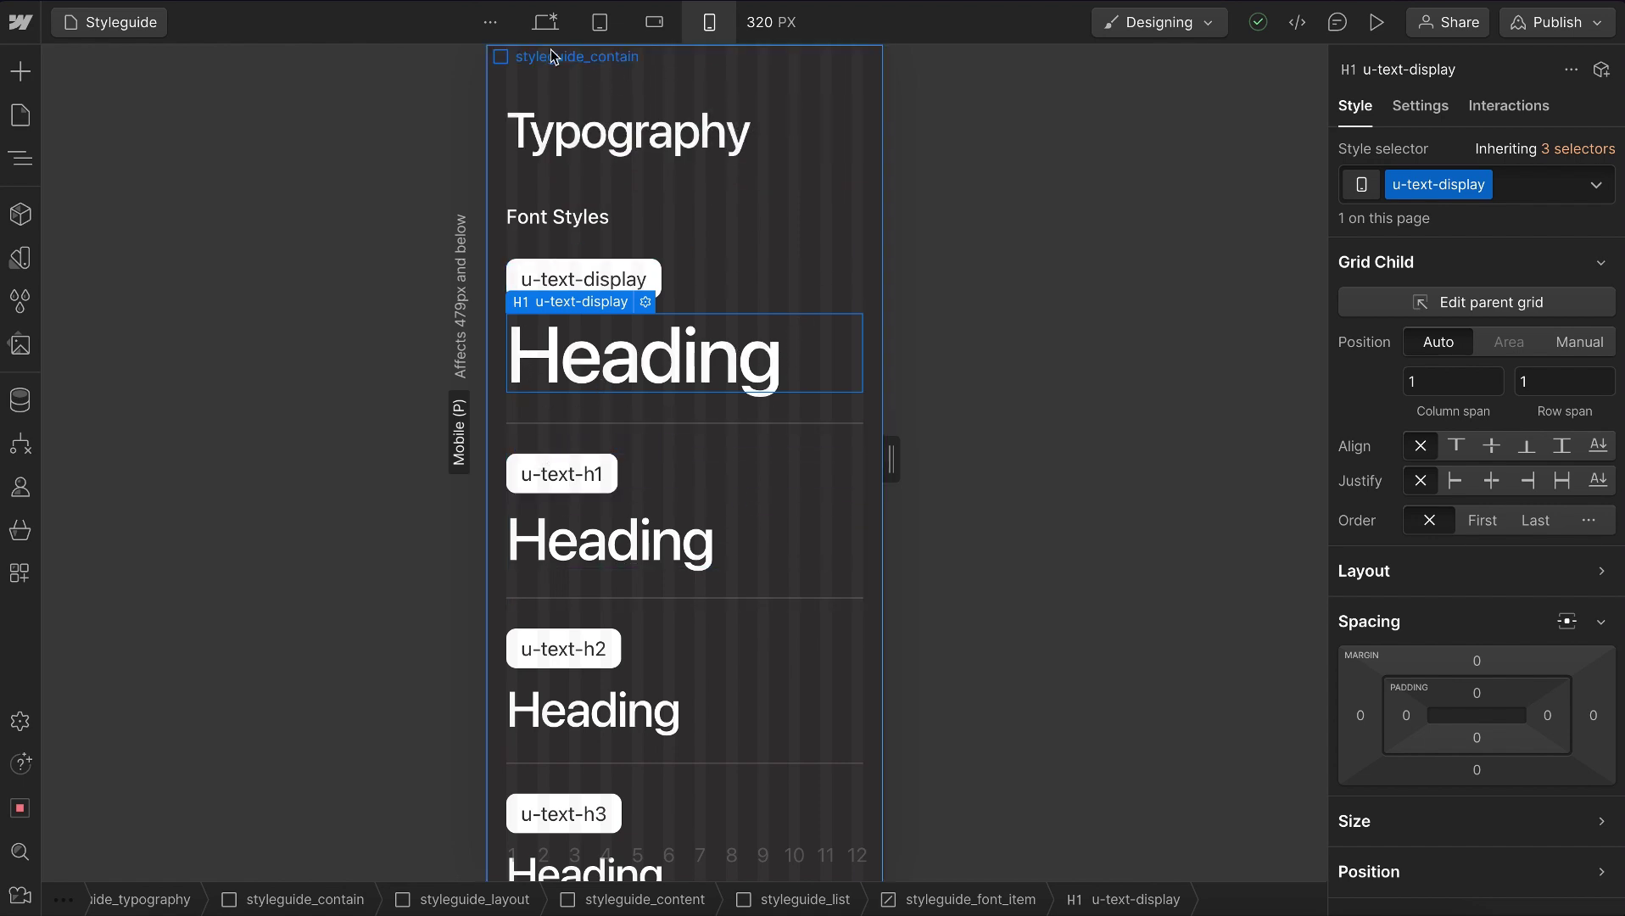
{"action": "left_click", "coordinate": [545, 21]}
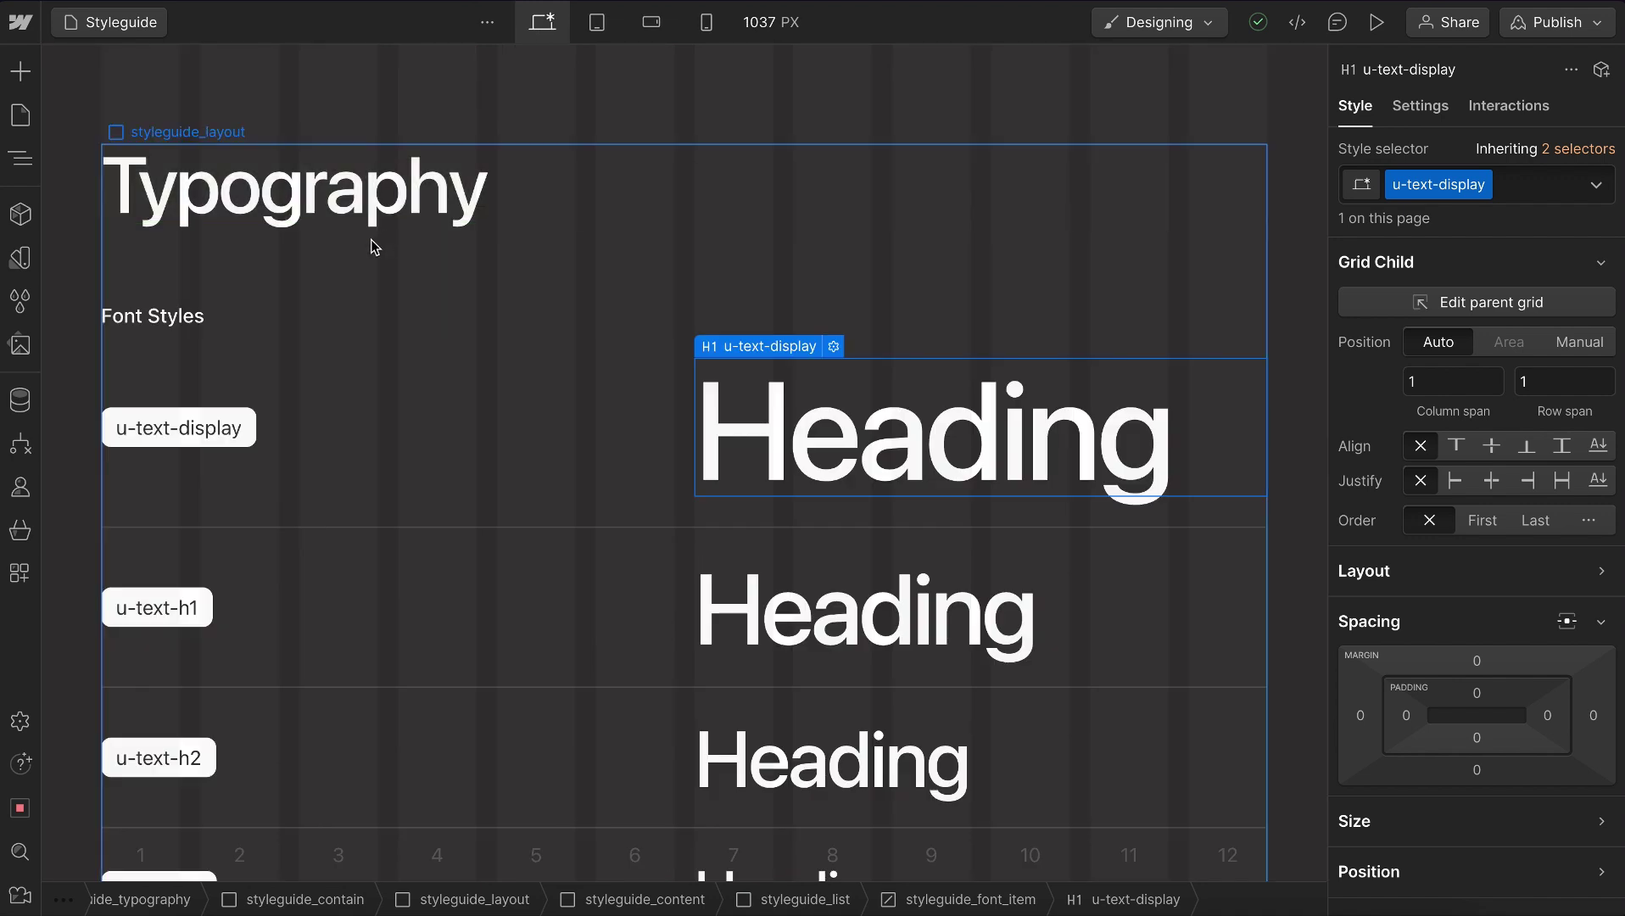
Confirm styleguide_contain's 3rem horizontal padding uses the main variable, including at mobile landscape.
{"action": "left_click", "coordinate": [77, 394]}
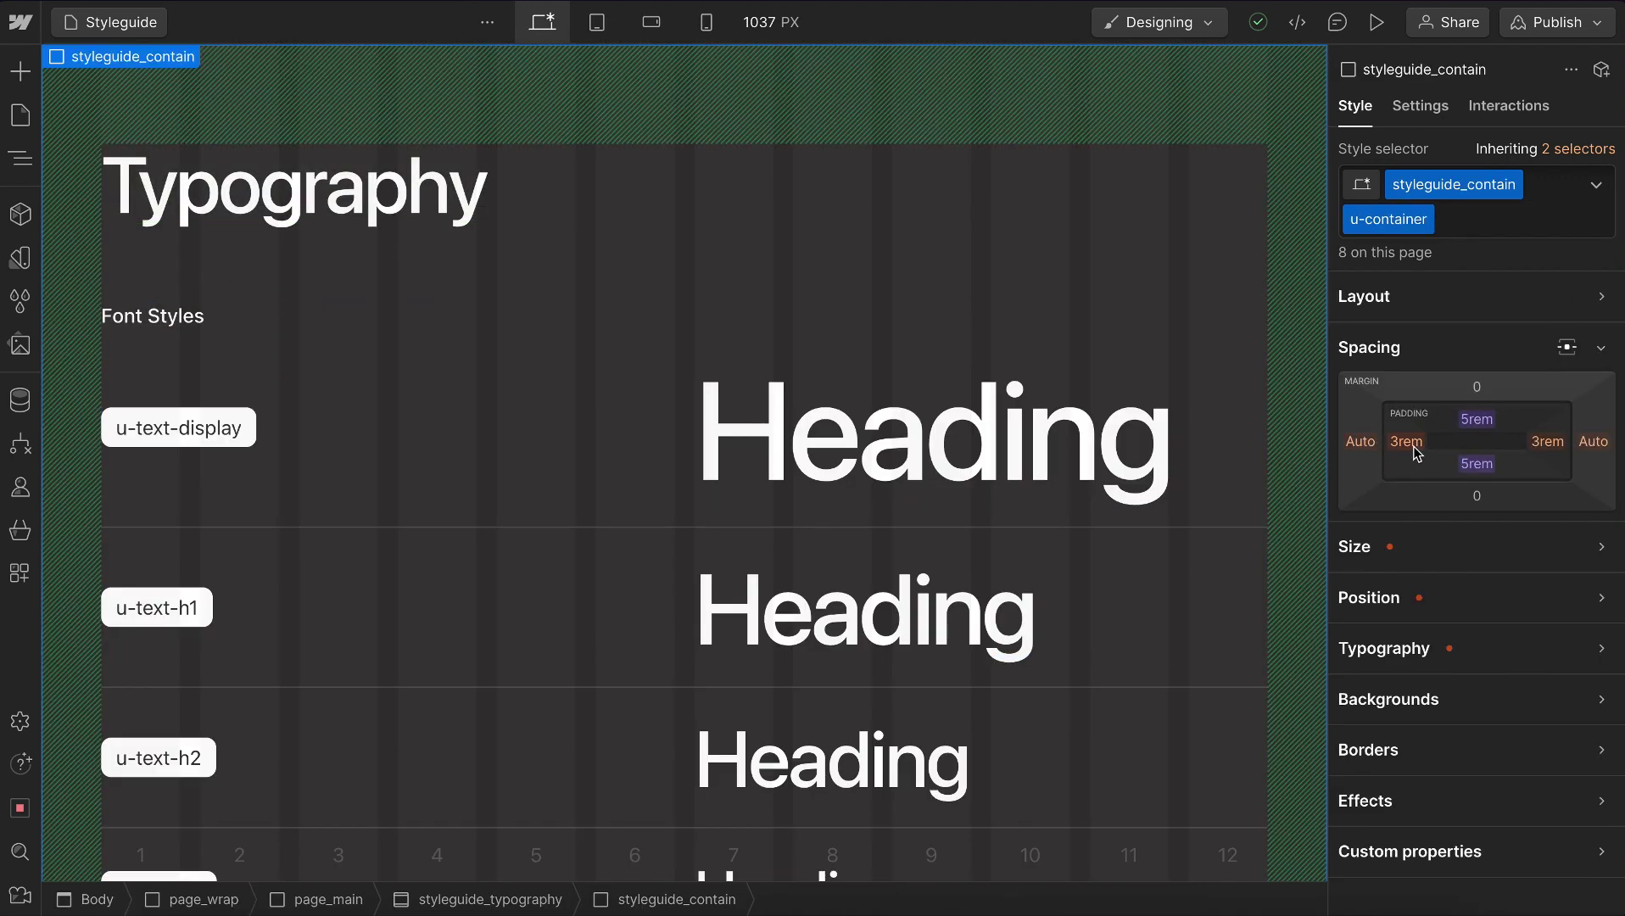
{"action": "left_click", "coordinate": [1415, 448]}
{"action": "left_click", "coordinate": [1421, 479]}
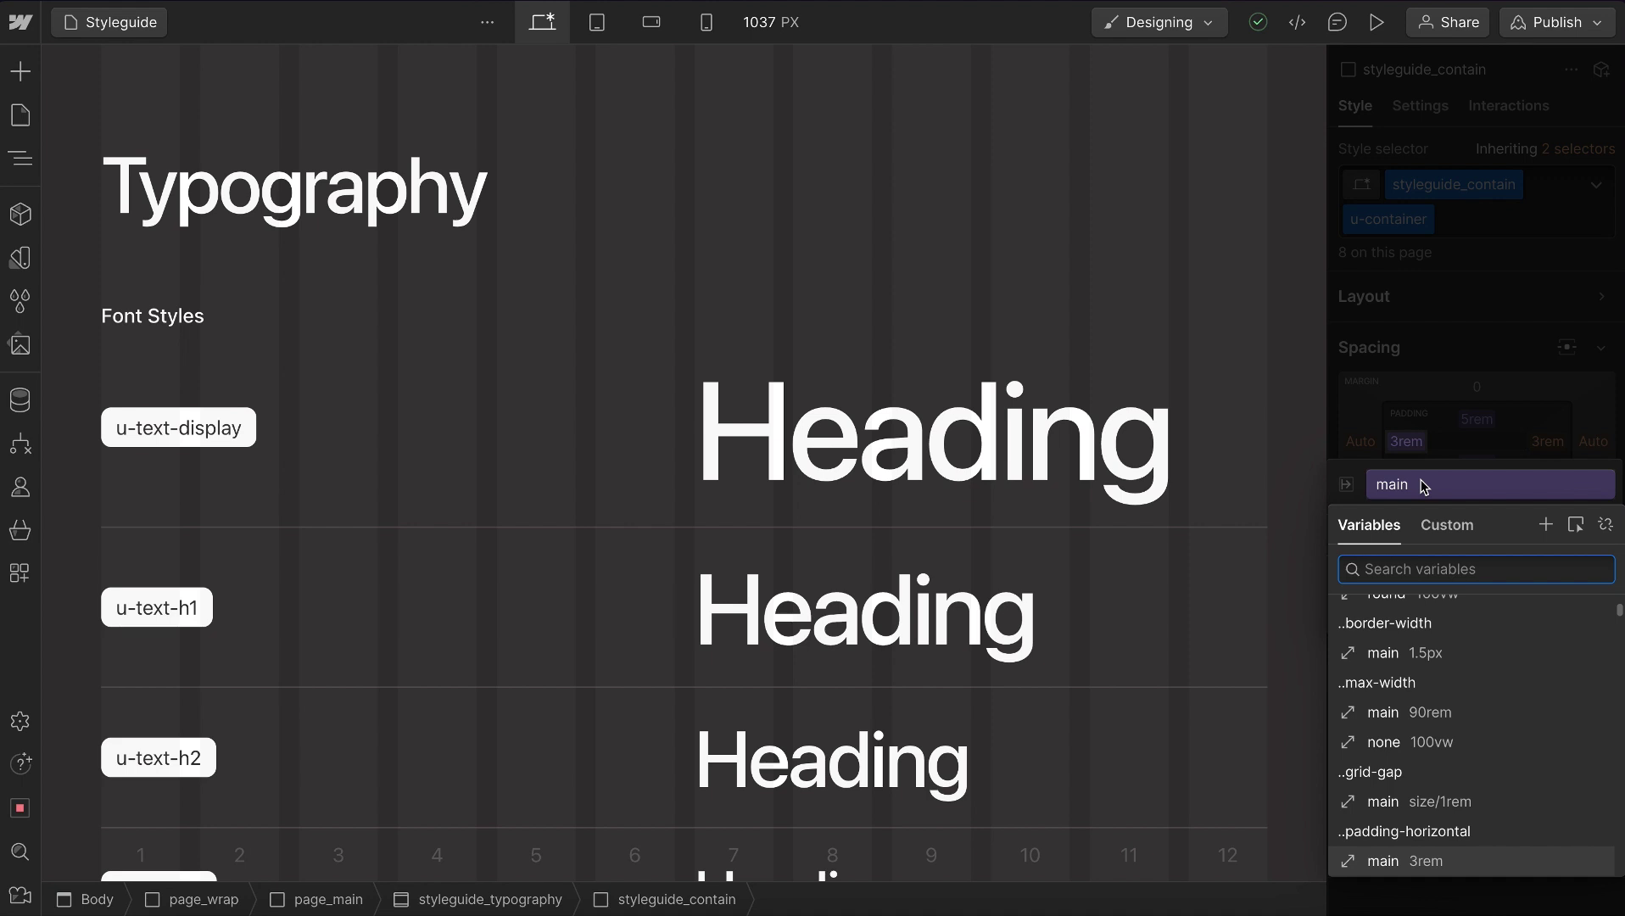
{"action": "left_click", "coordinate": [1421, 484]}
{"action": "key", "text": "Escape"}
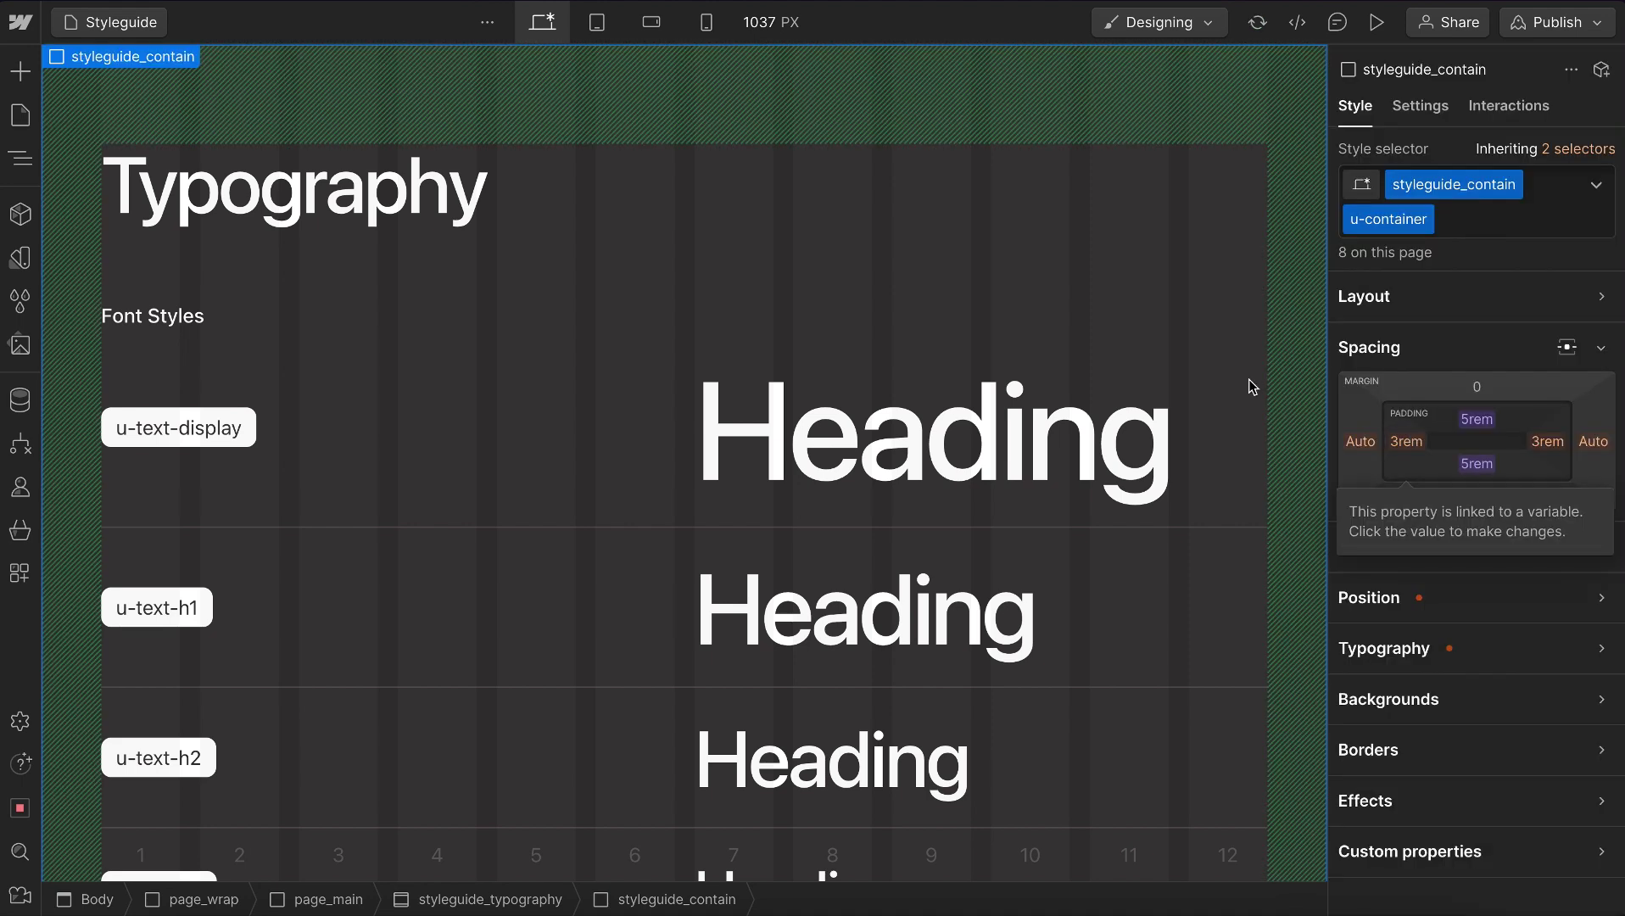
{"action": "left_click", "coordinate": [665, 26]}
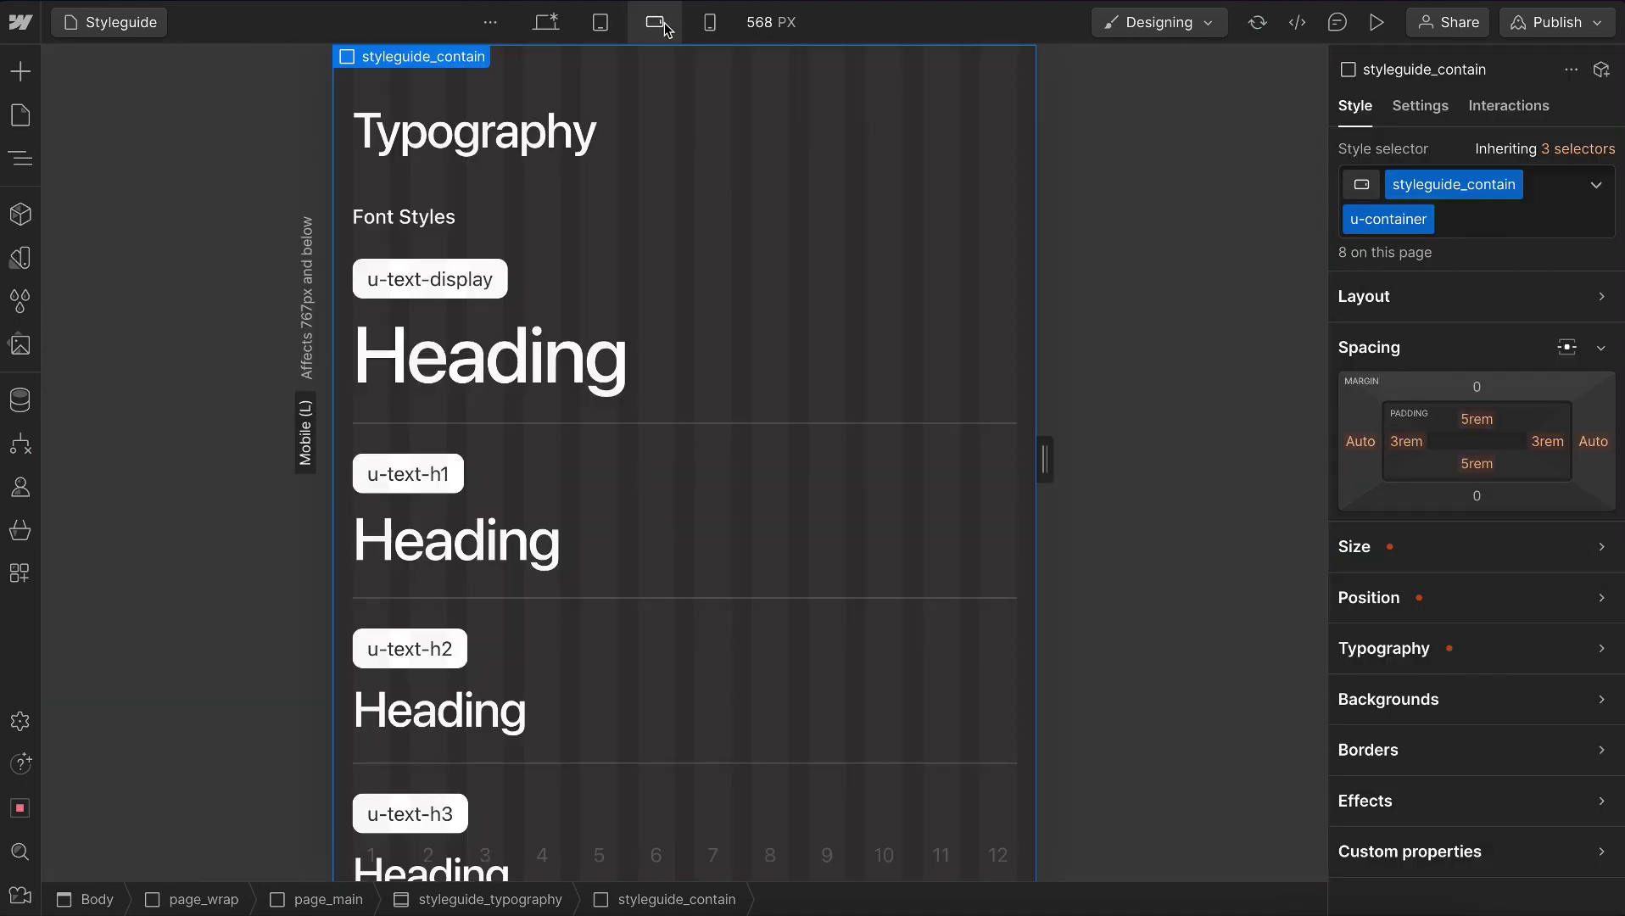
{"action": "left_click", "coordinate": [547, 26]}
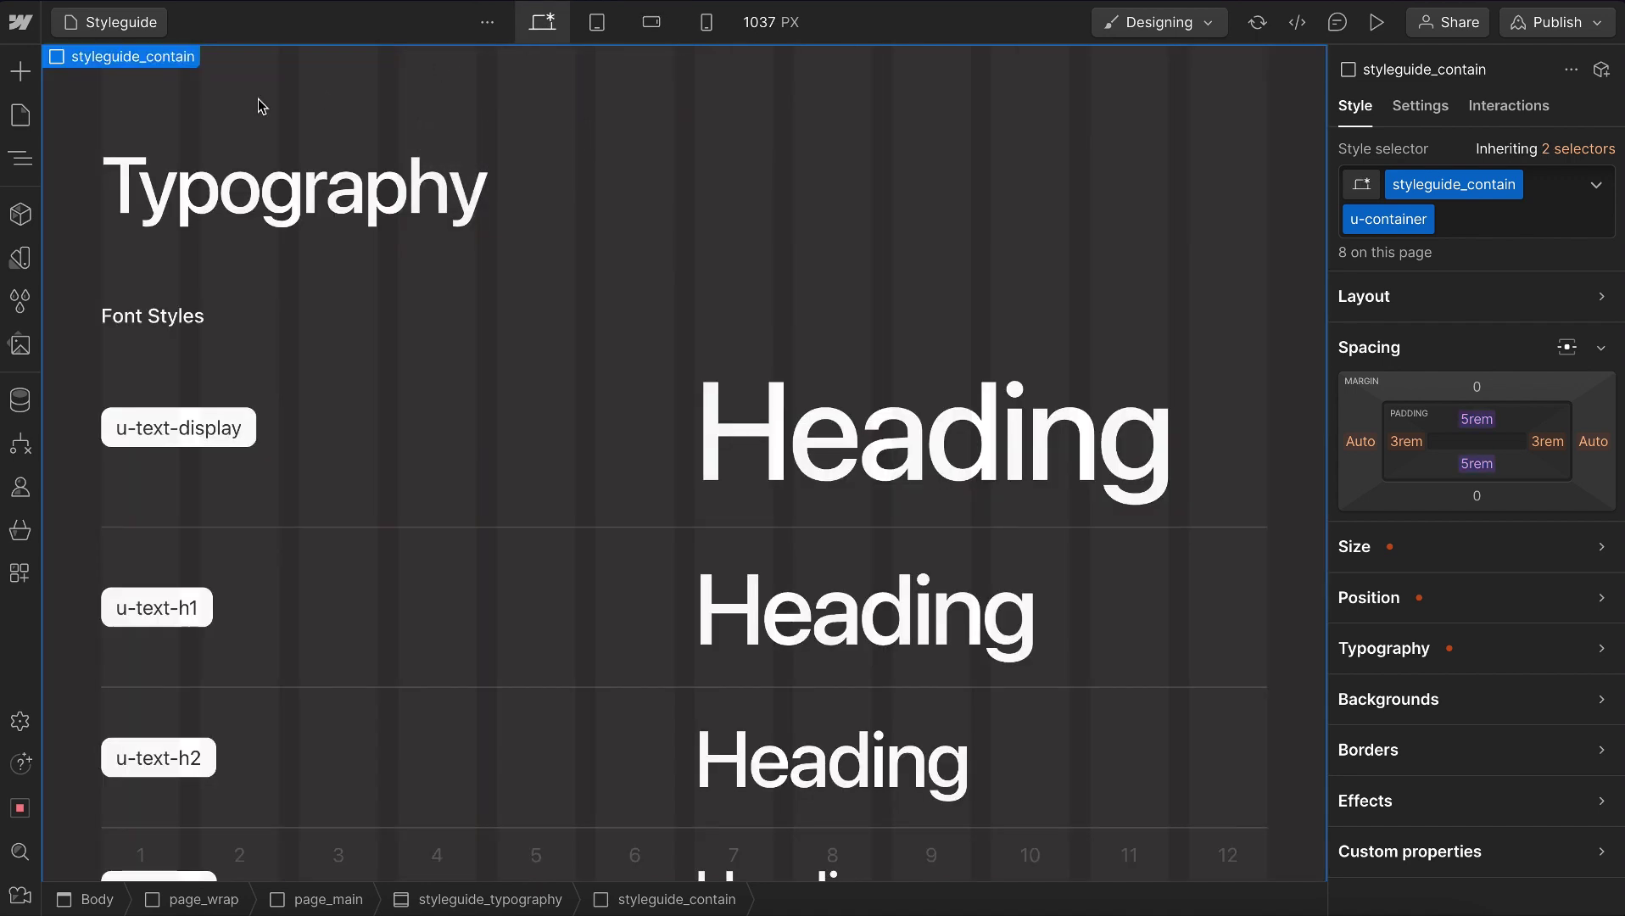
Open the code of the page_code_responsive embed in the Custom Code component.
{"action": "left_click", "coordinate": [22, 159]}
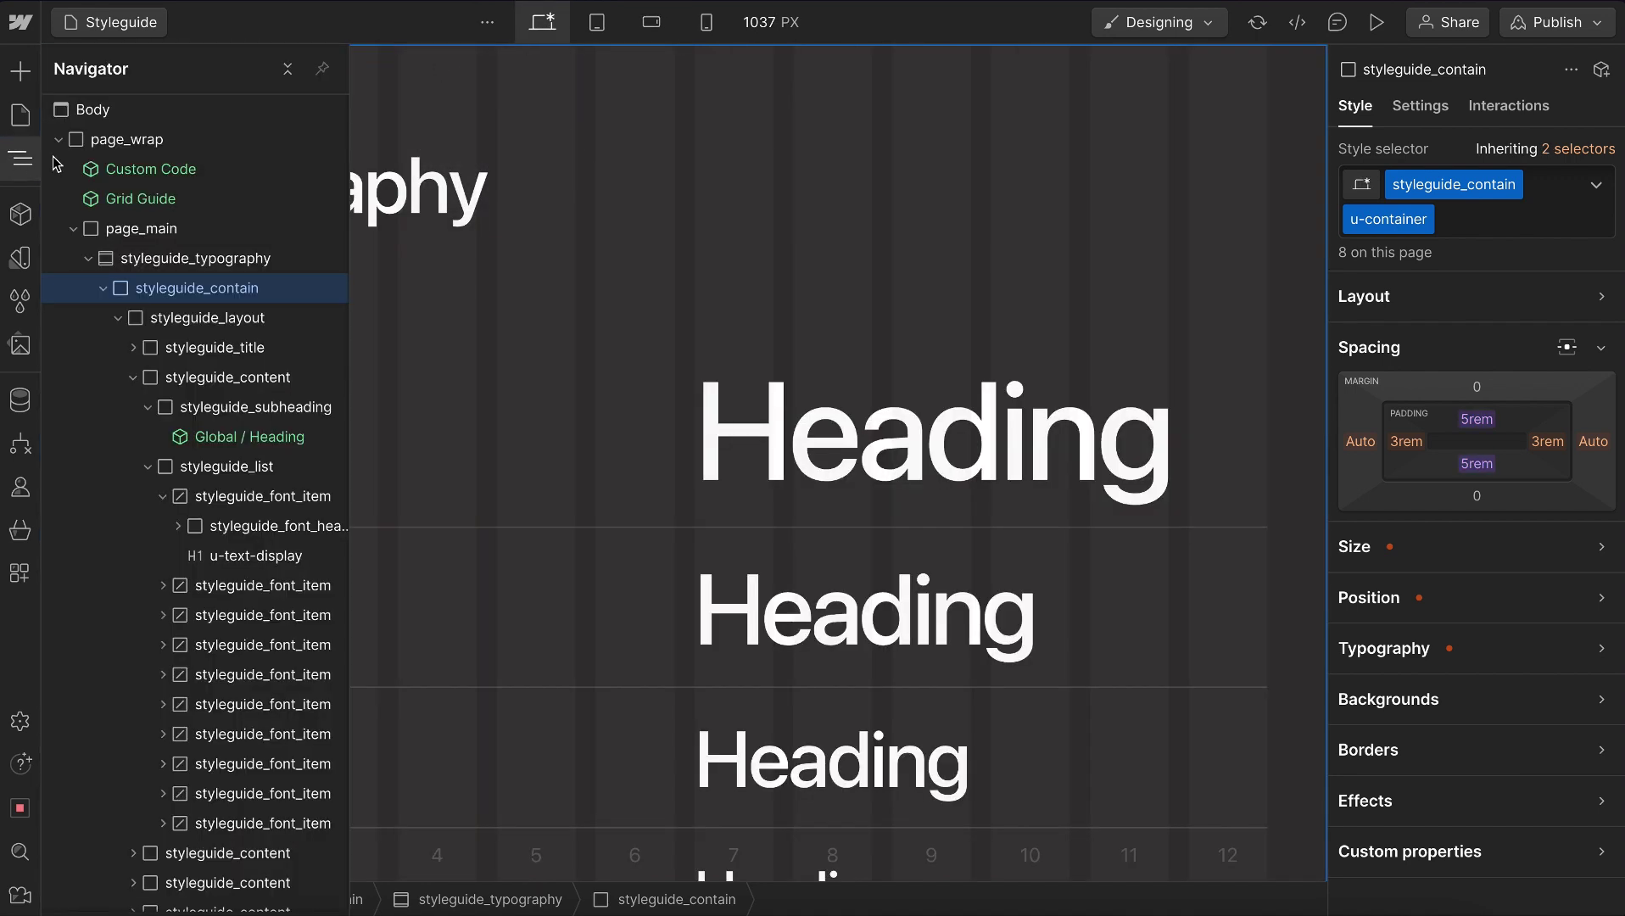
{"action": "double_click", "coordinate": [148, 168]}
{"action": "left_click", "coordinate": [239, 200]}
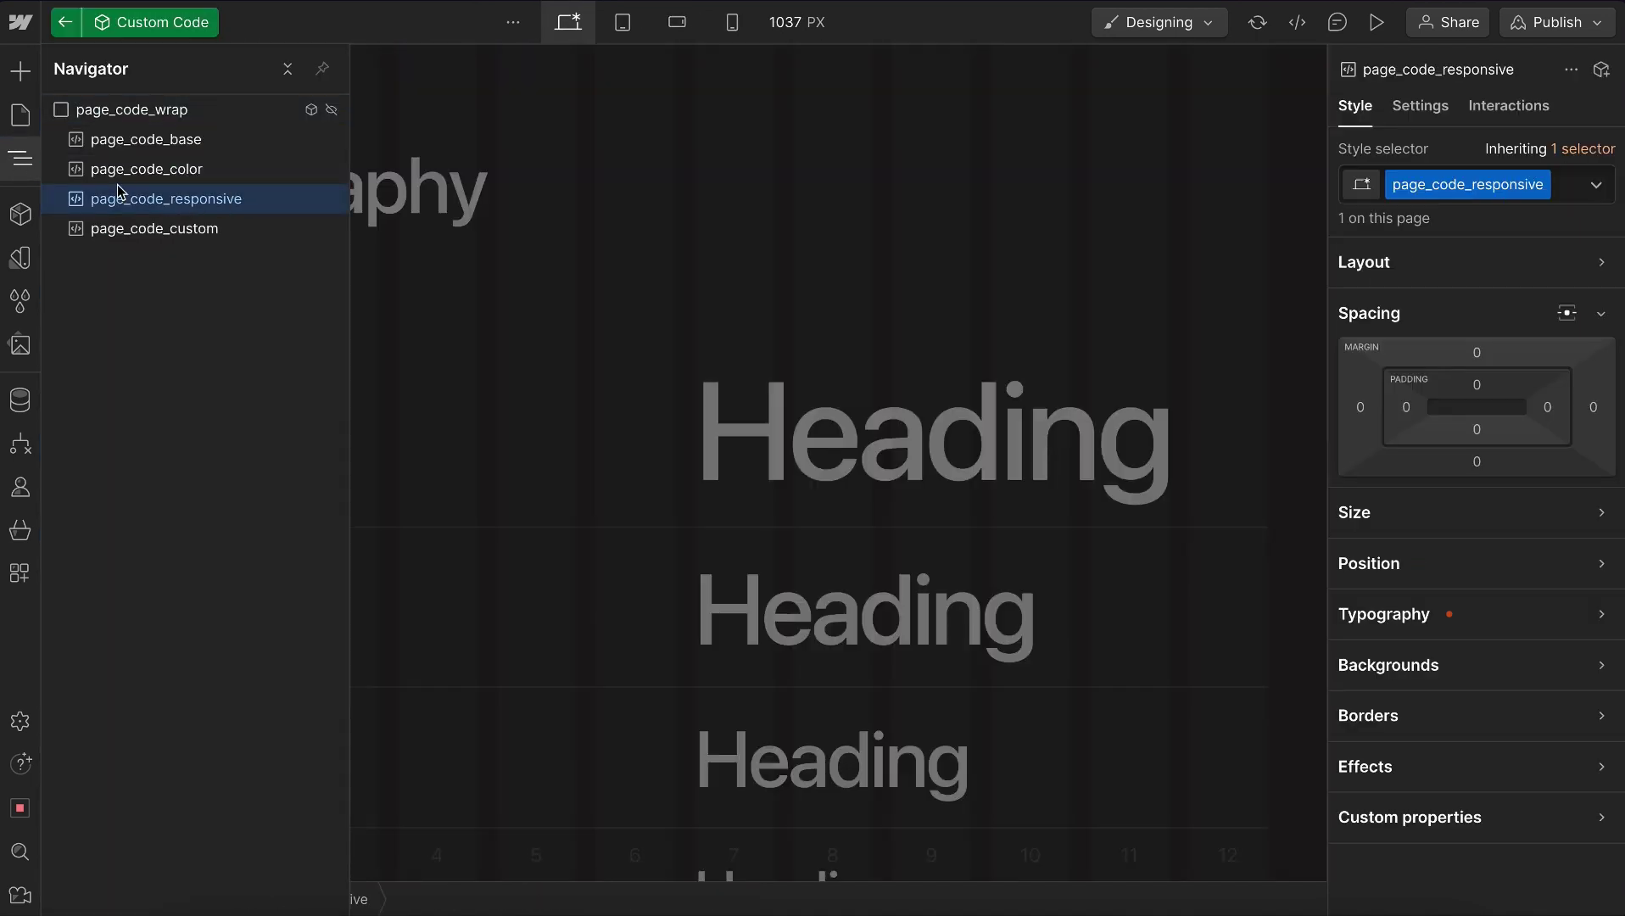
{"action": "left_click", "coordinate": [22, 160]}
{"action": "left_click", "coordinate": [240, 58]}
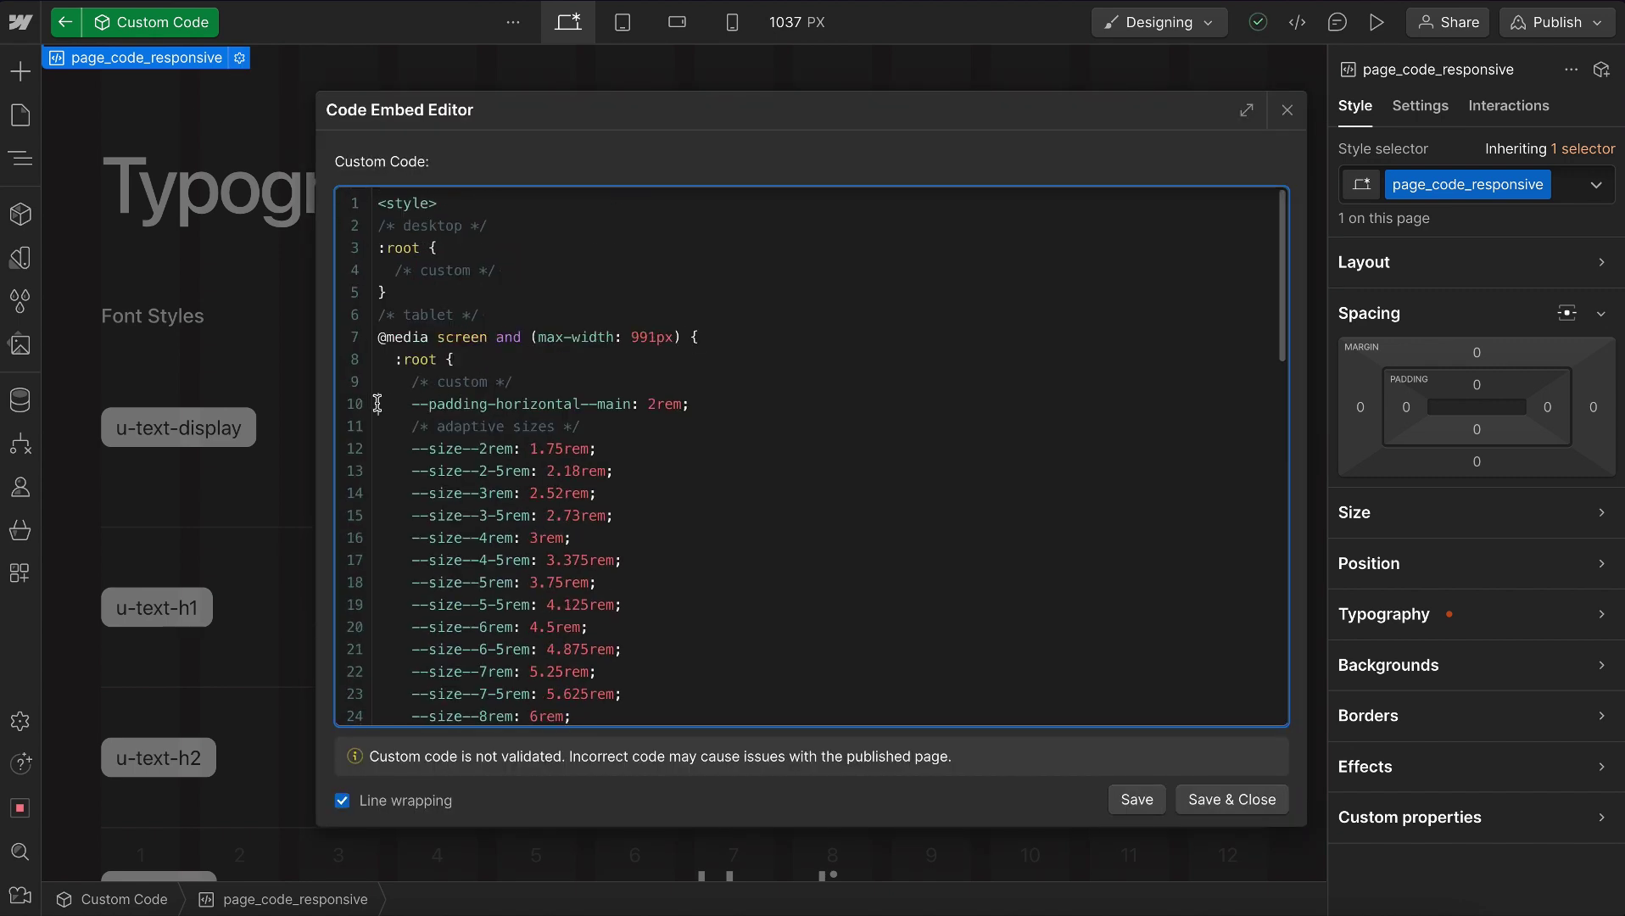
Review the existing tablet and mobile landscape padding and size overrides in the responsive code.
{"action": "left_click_drag", "start_coordinate": [377, 404], "coordinate": [734, 407]}
{"action": "left_click", "coordinate": [735, 406]}
{"action": "left_click_drag", "start_coordinate": [378, 307], "coordinate": [498, 307]}
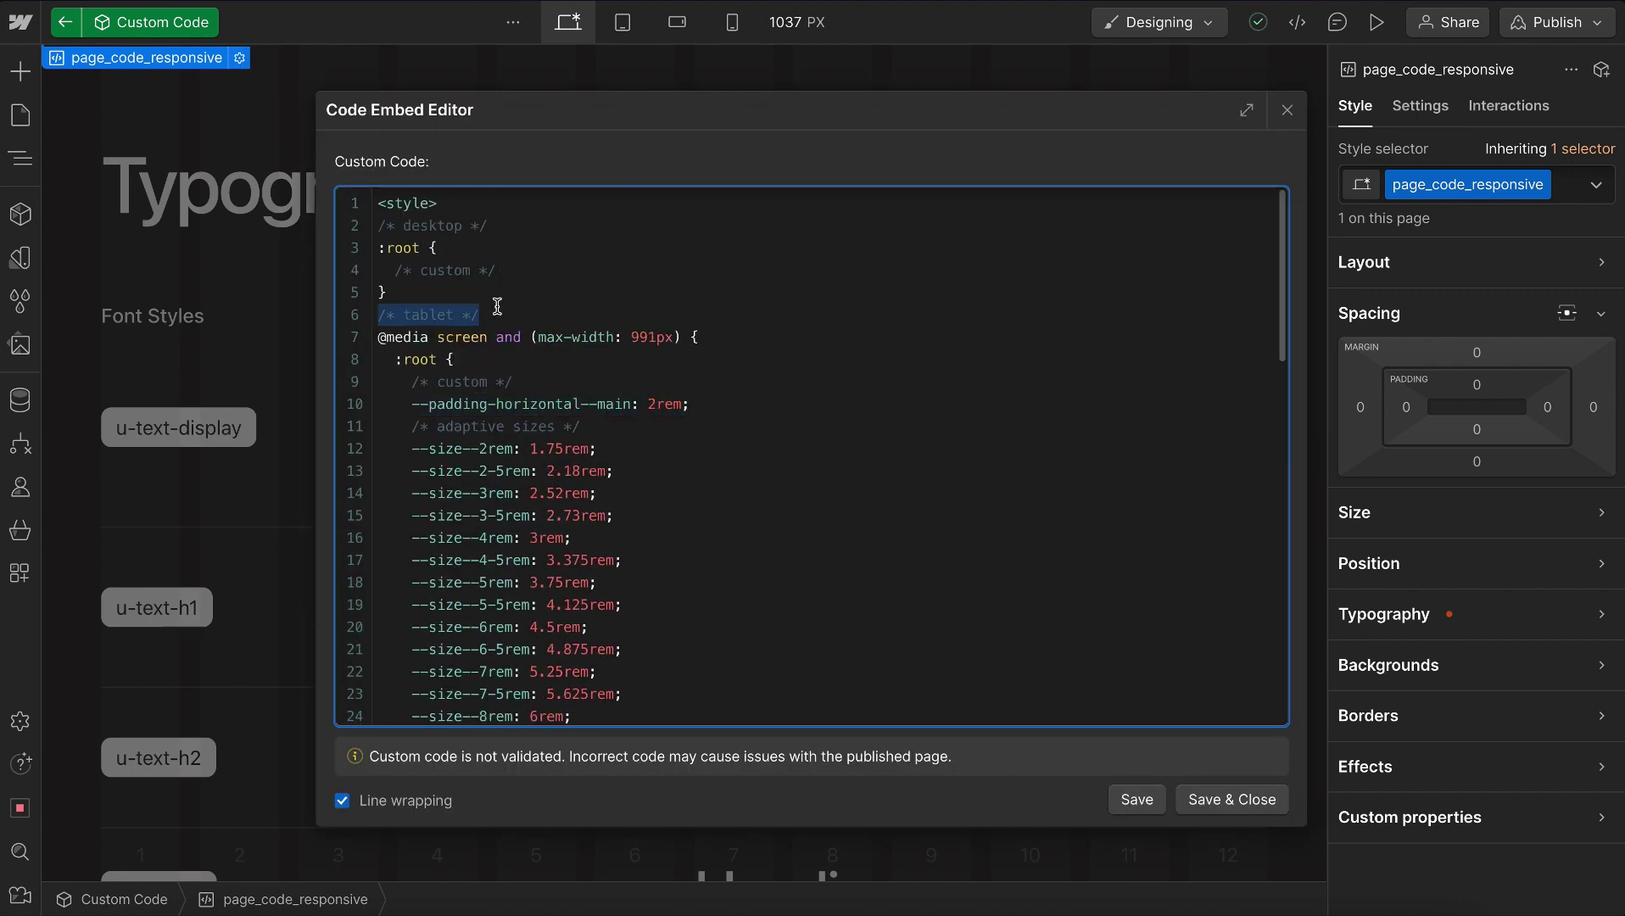
{"action": "left_click_drag", "start_coordinate": [689, 406], "coordinate": [648, 405]}
{"action": "scroll", "coordinate": [651, 524], "scroll_direction": "down", "scroll_amount": 1}
{"action": "scroll", "coordinate": [652, 523], "scroll_direction": "down", "scroll_amount": 5}
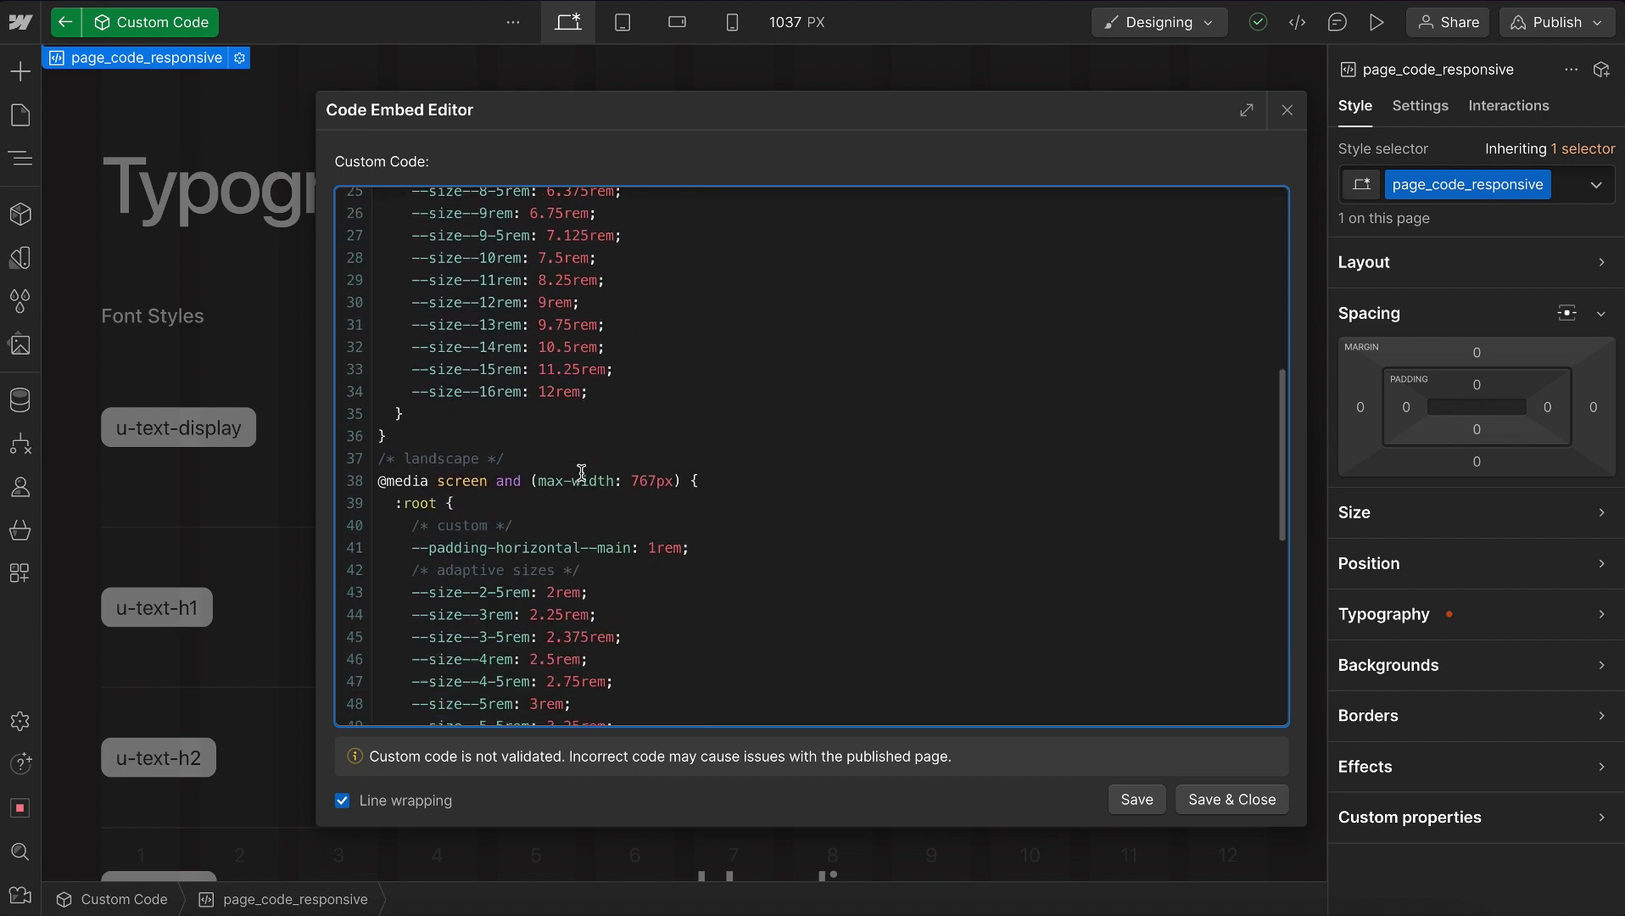
{"action": "left_click_drag", "start_coordinate": [506, 458], "coordinate": [728, 431]}
{"action": "scroll", "coordinate": [534, 521], "scroll_direction": "down", "scroll_amount": 2}
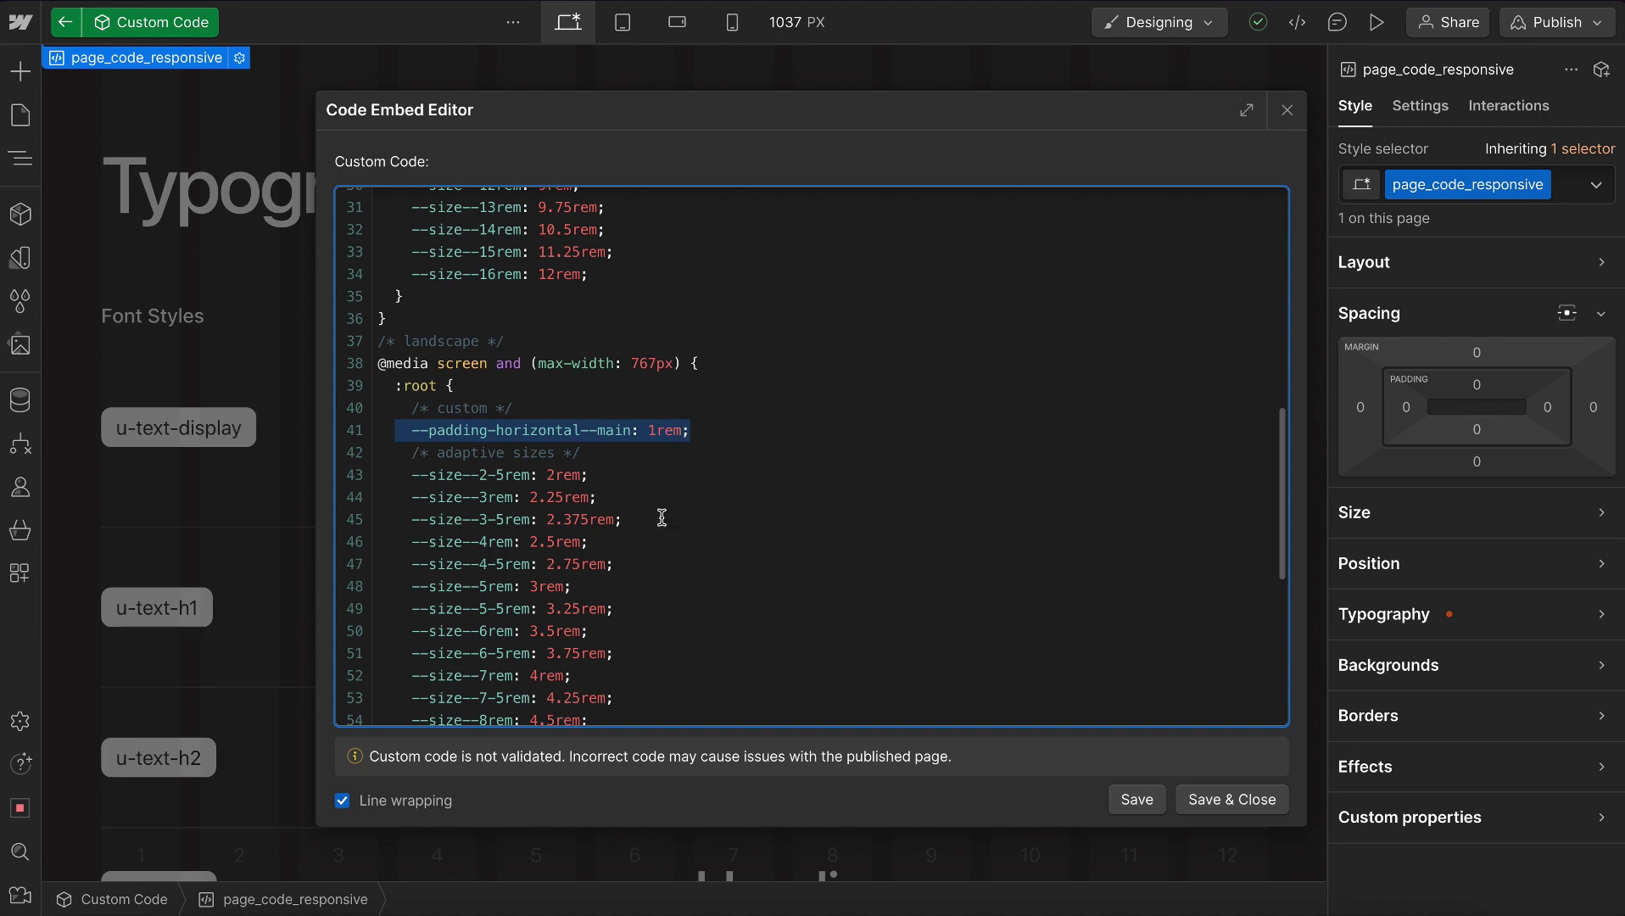
{"action": "left_click_drag", "start_coordinate": [413, 501], "coordinate": [592, 499]}
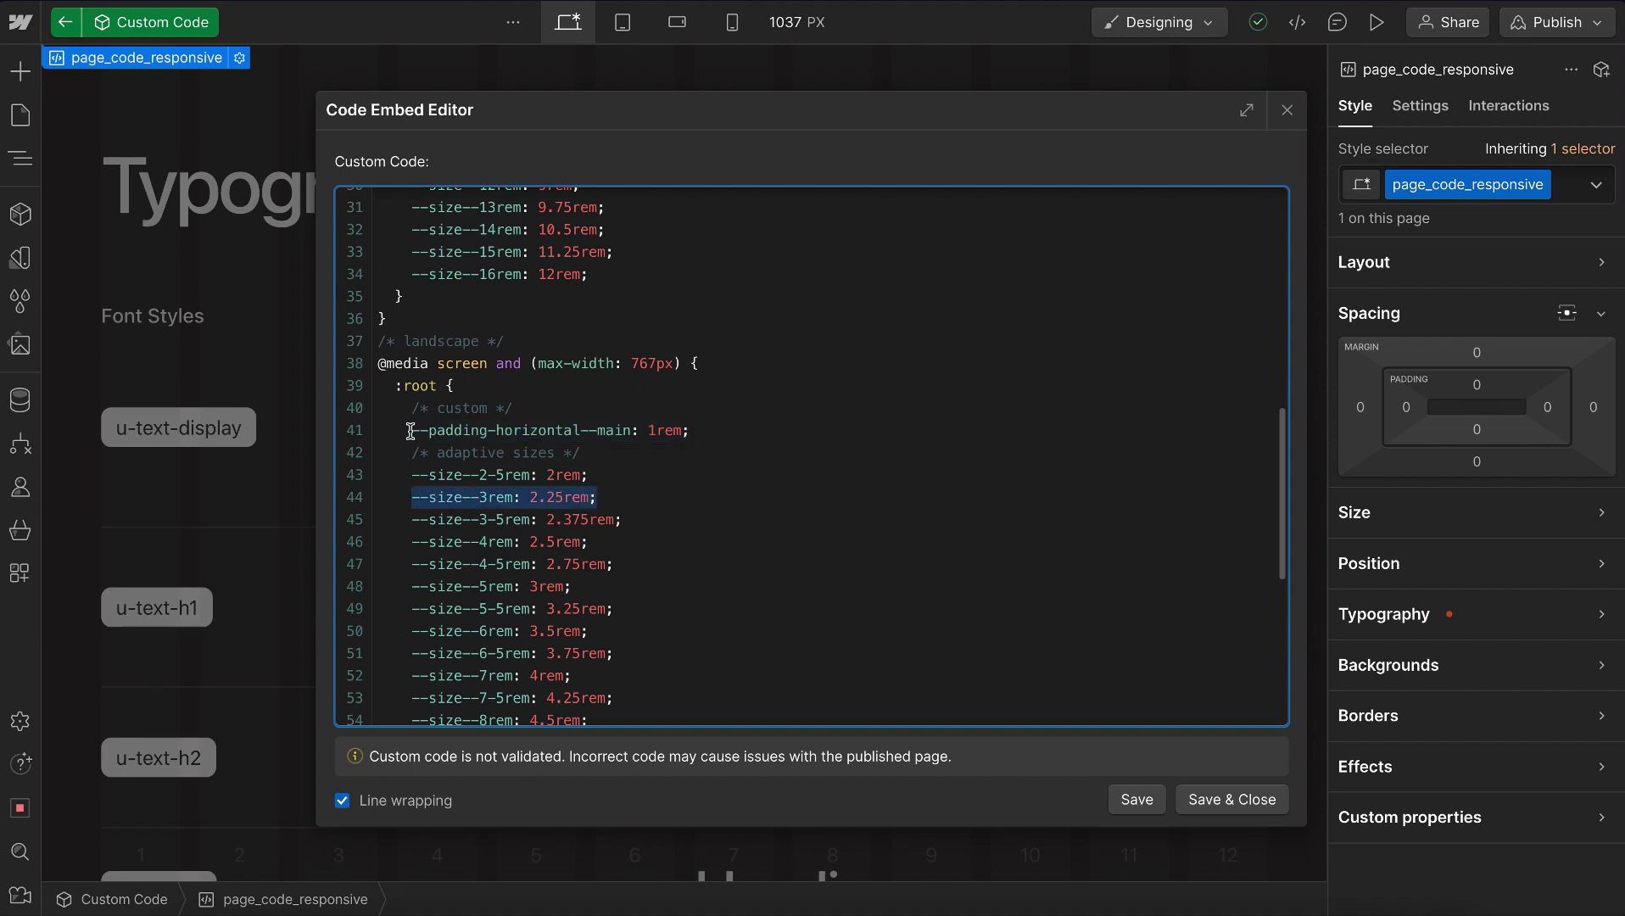
{"action": "left_click_drag", "start_coordinate": [411, 431], "coordinate": [719, 432]}
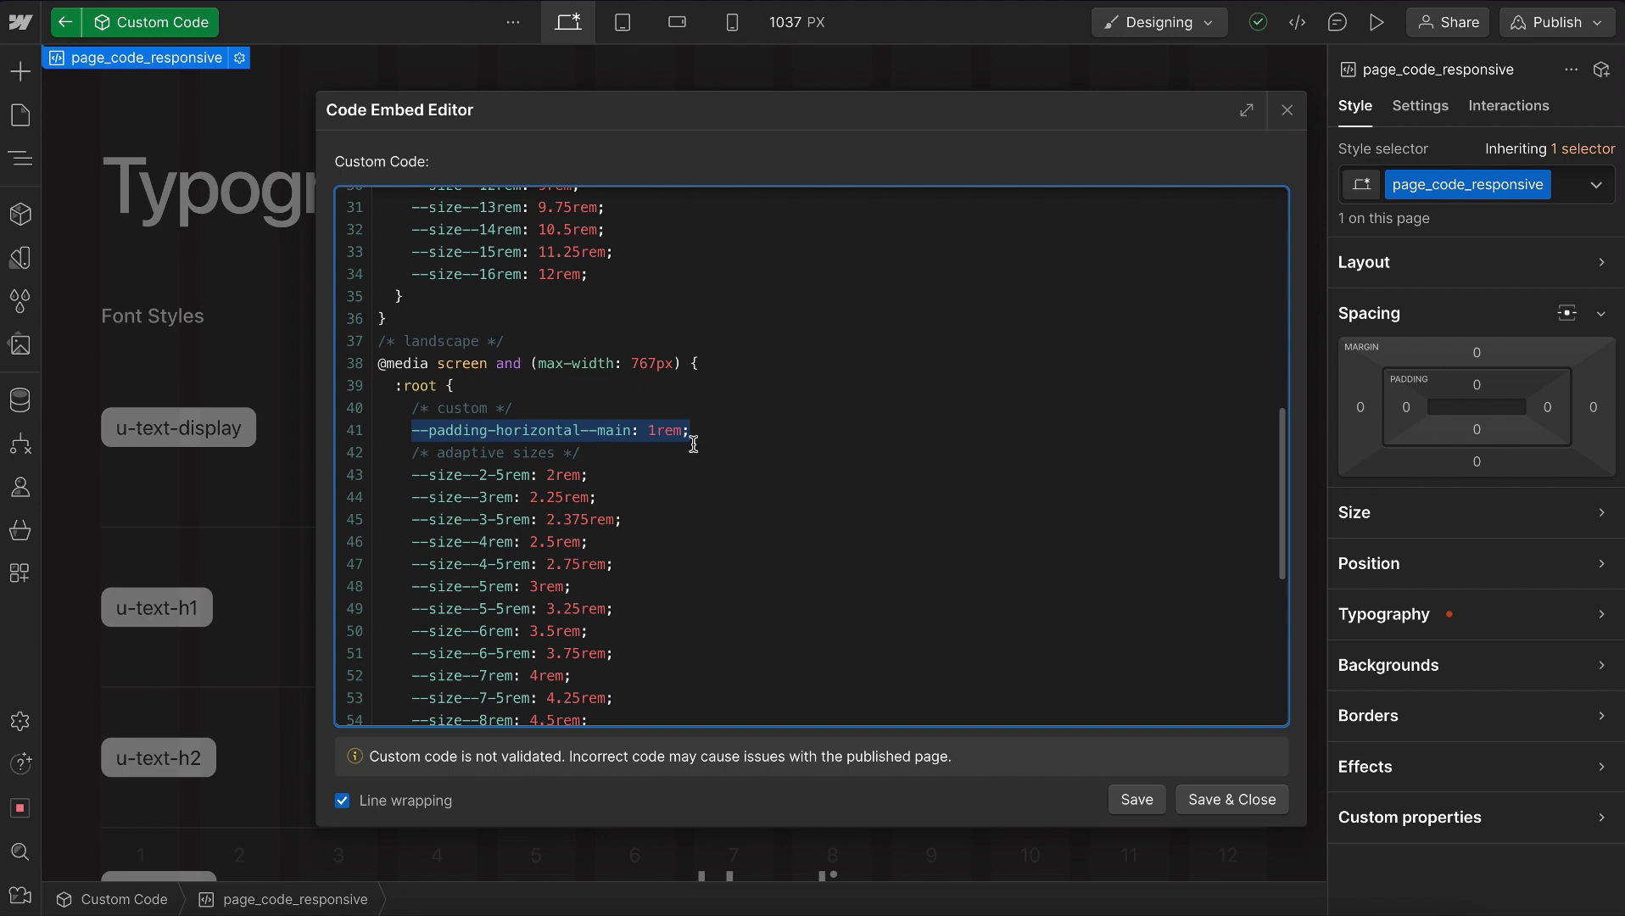
{"action": "scroll", "coordinate": [545, 425], "scroll_direction": "up", "scroll_amount": 10}
Add --display--font-size: 3.5rem under the tablet comment, save, and check mobile portrait.
{"action": "left_click", "coordinate": [530, 382]}
{"action": "key", "text": "Return"}
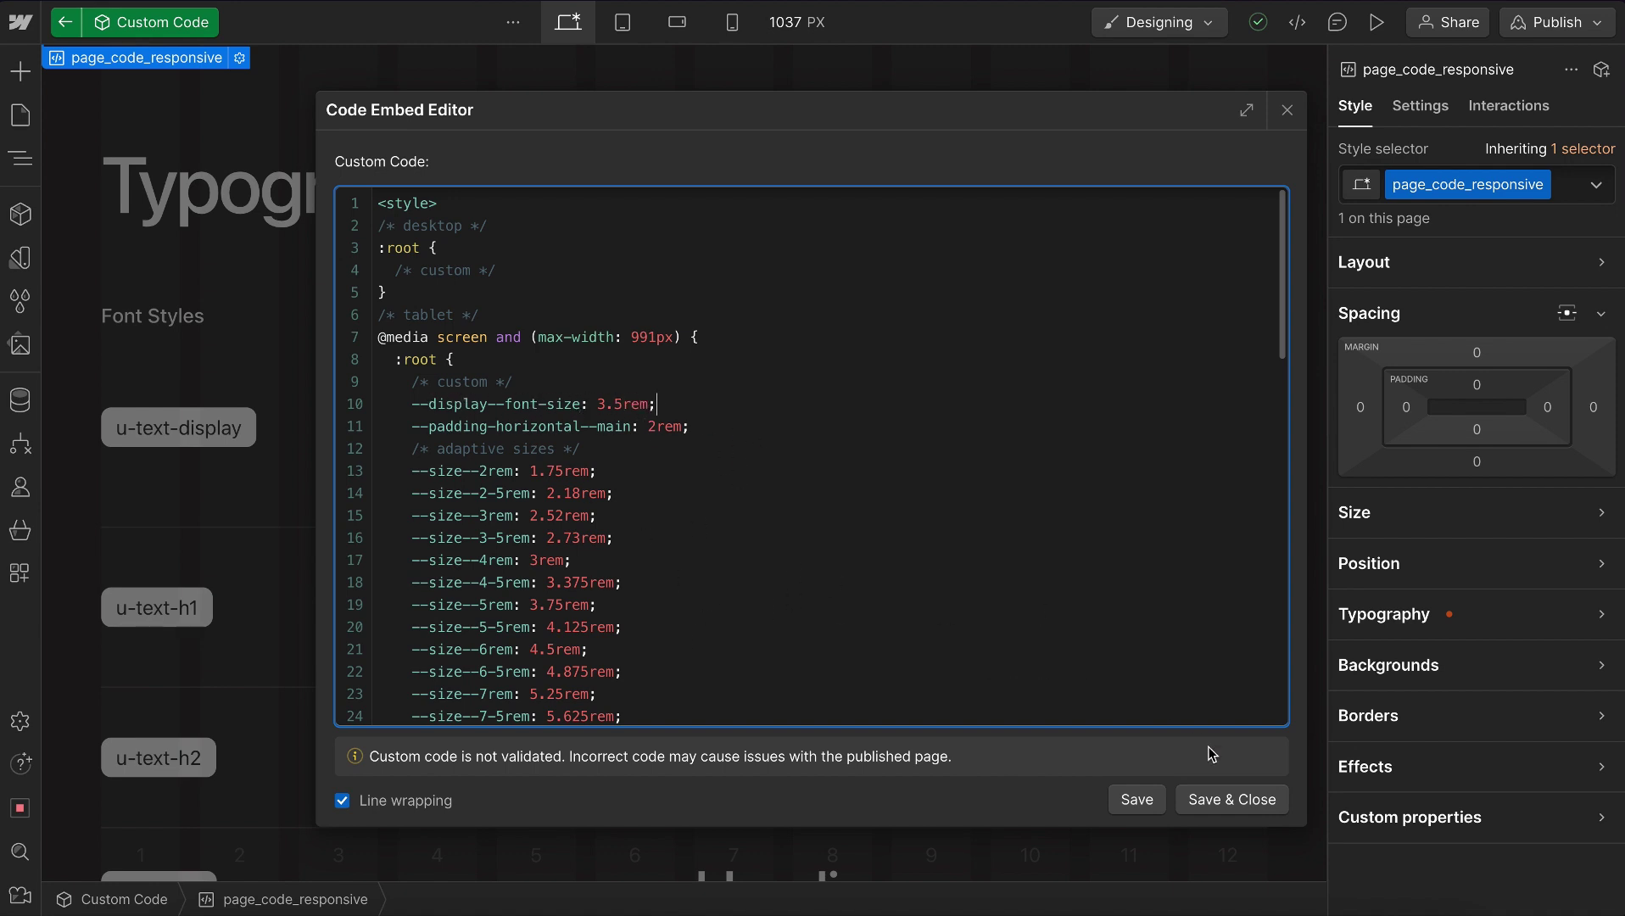
{"action": "left_click", "coordinate": [1253, 801]}
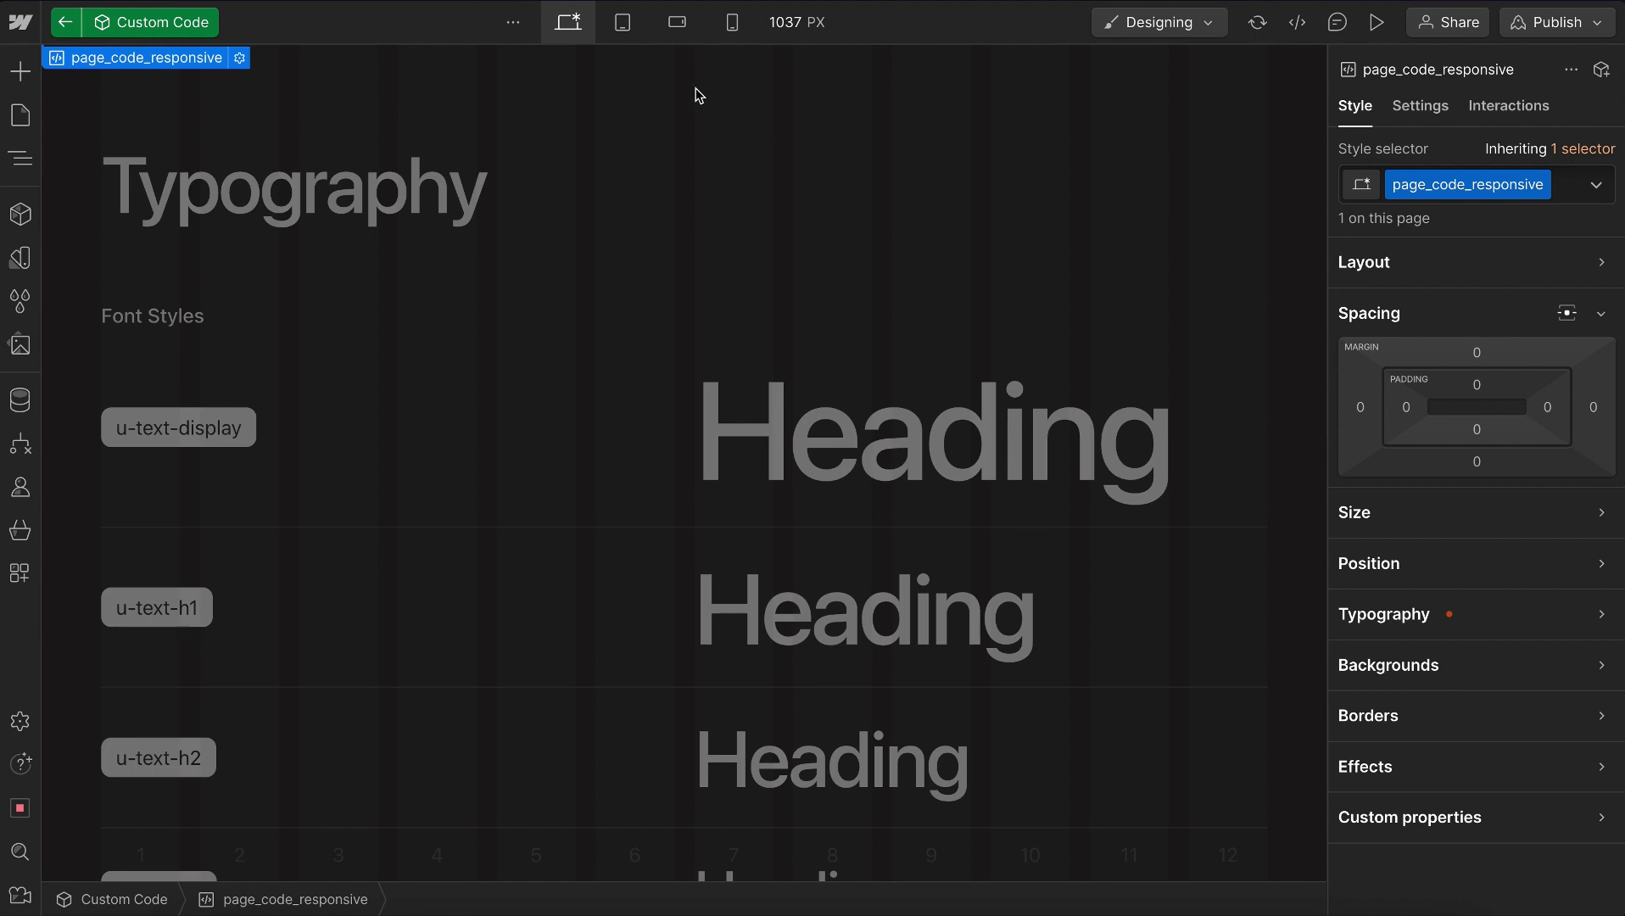
{"action": "key", "text": "Escape"}
{"action": "left_click", "coordinate": [715, 38]}
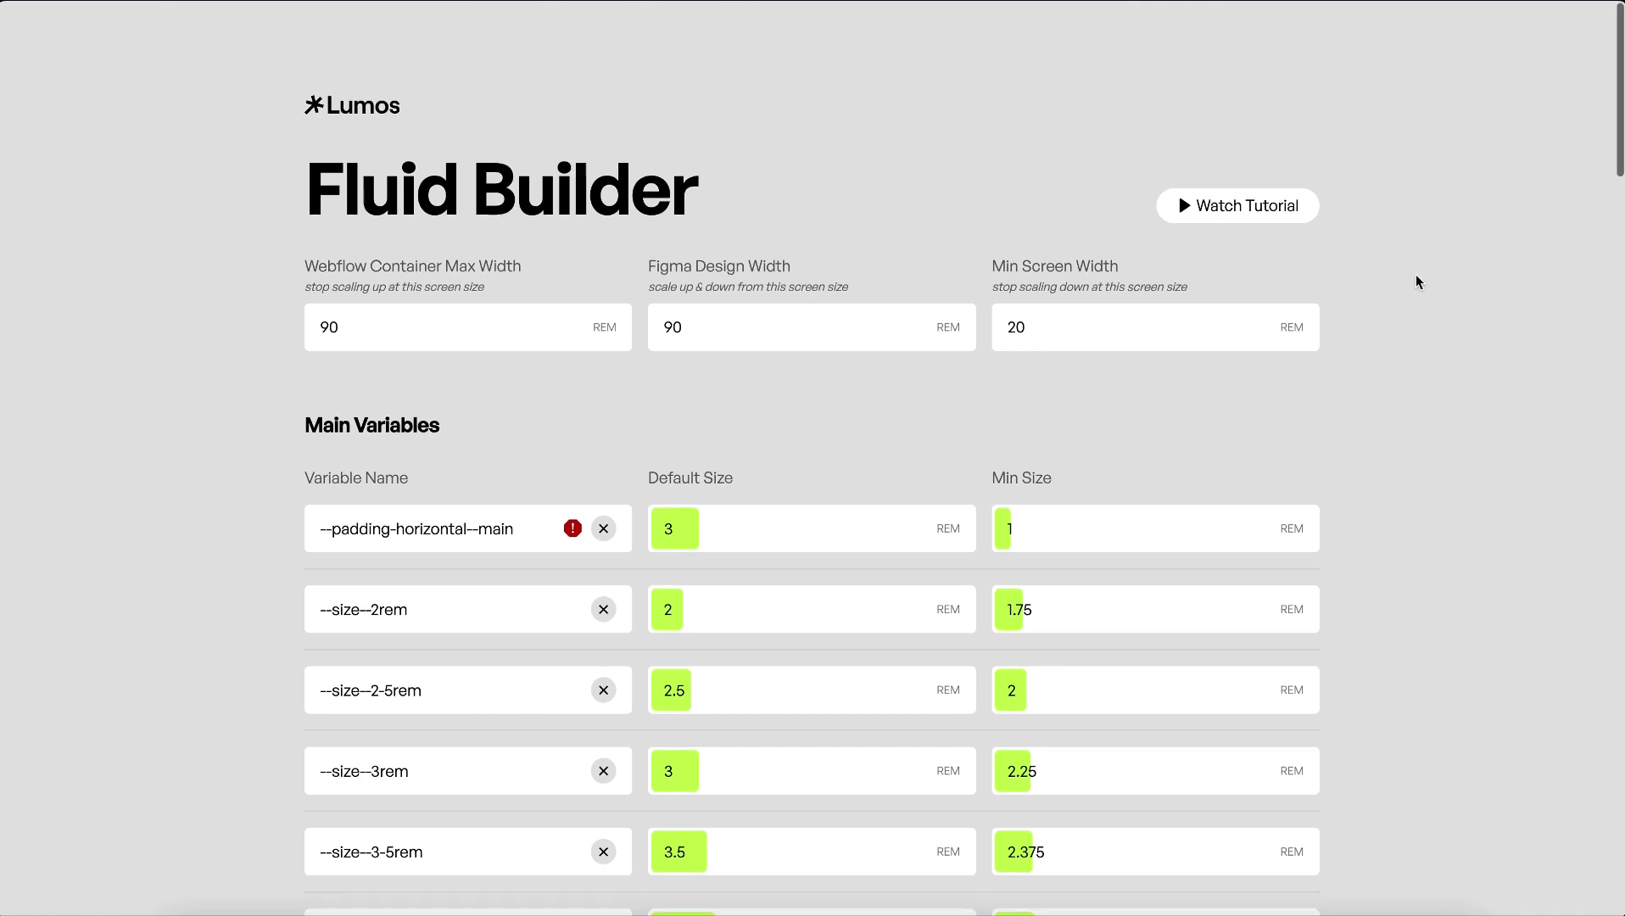
Copy the Fluid Builder's generated sizes code and go back to the Webflow Styleguide tab.
{"action": "scroll", "coordinate": [1416, 279], "scroll_direction": "down", "scroll_amount": 5}
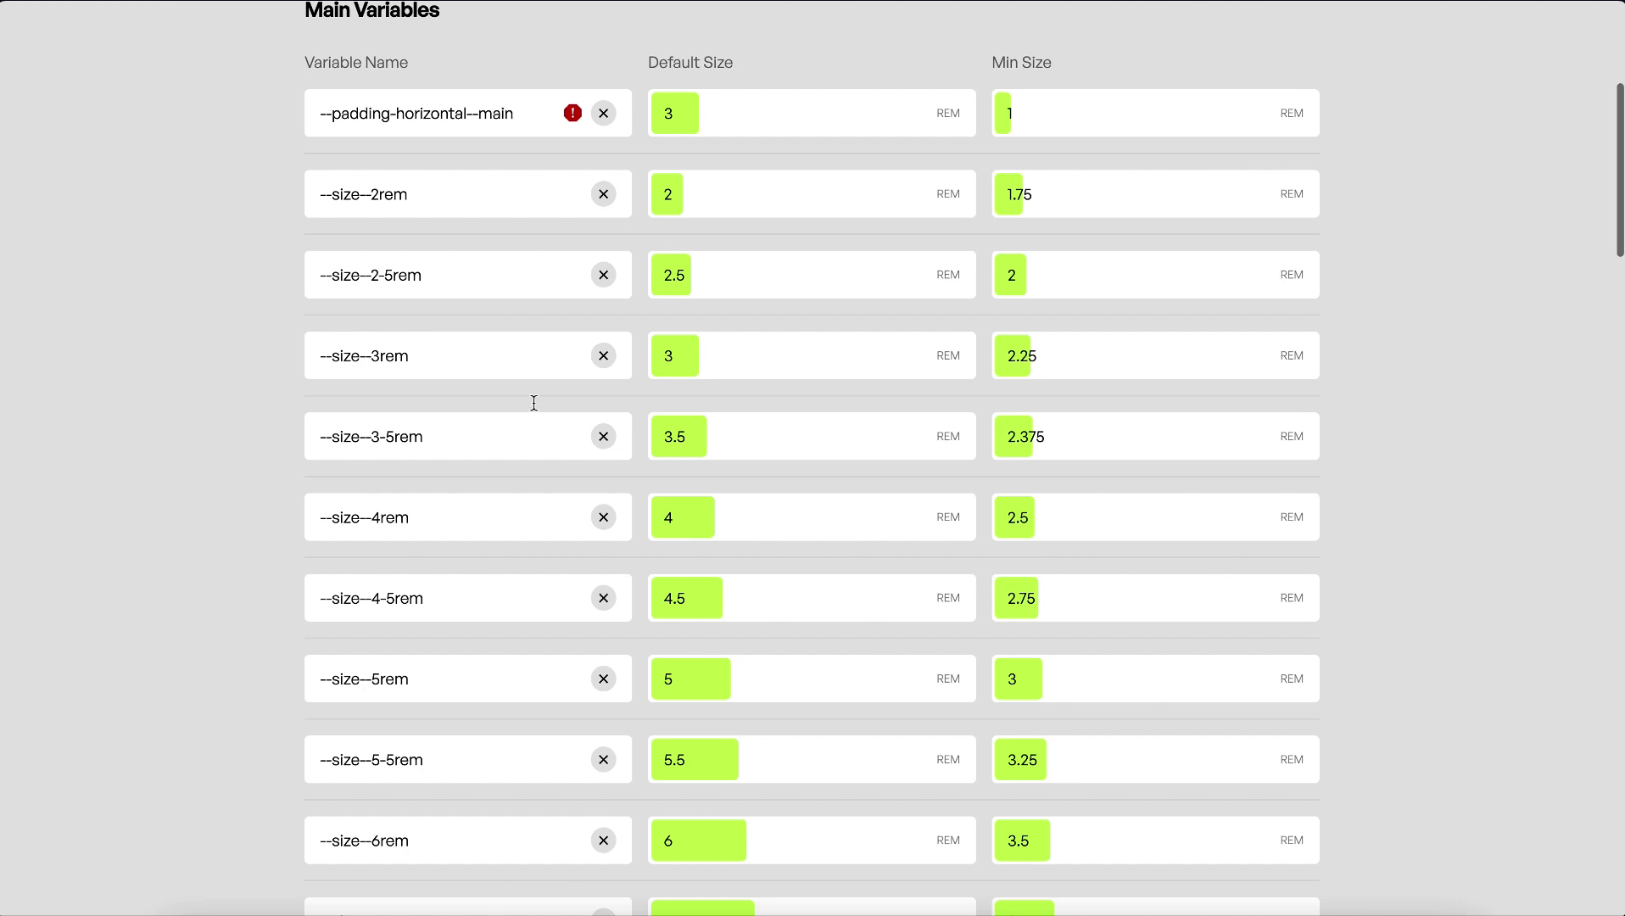
{"action": "scroll", "coordinate": [533, 392], "scroll_direction": "down", "scroll_amount": 2}
{"action": "scroll", "coordinate": [874, 308], "scroll_direction": "up", "scroll_amount": 3}
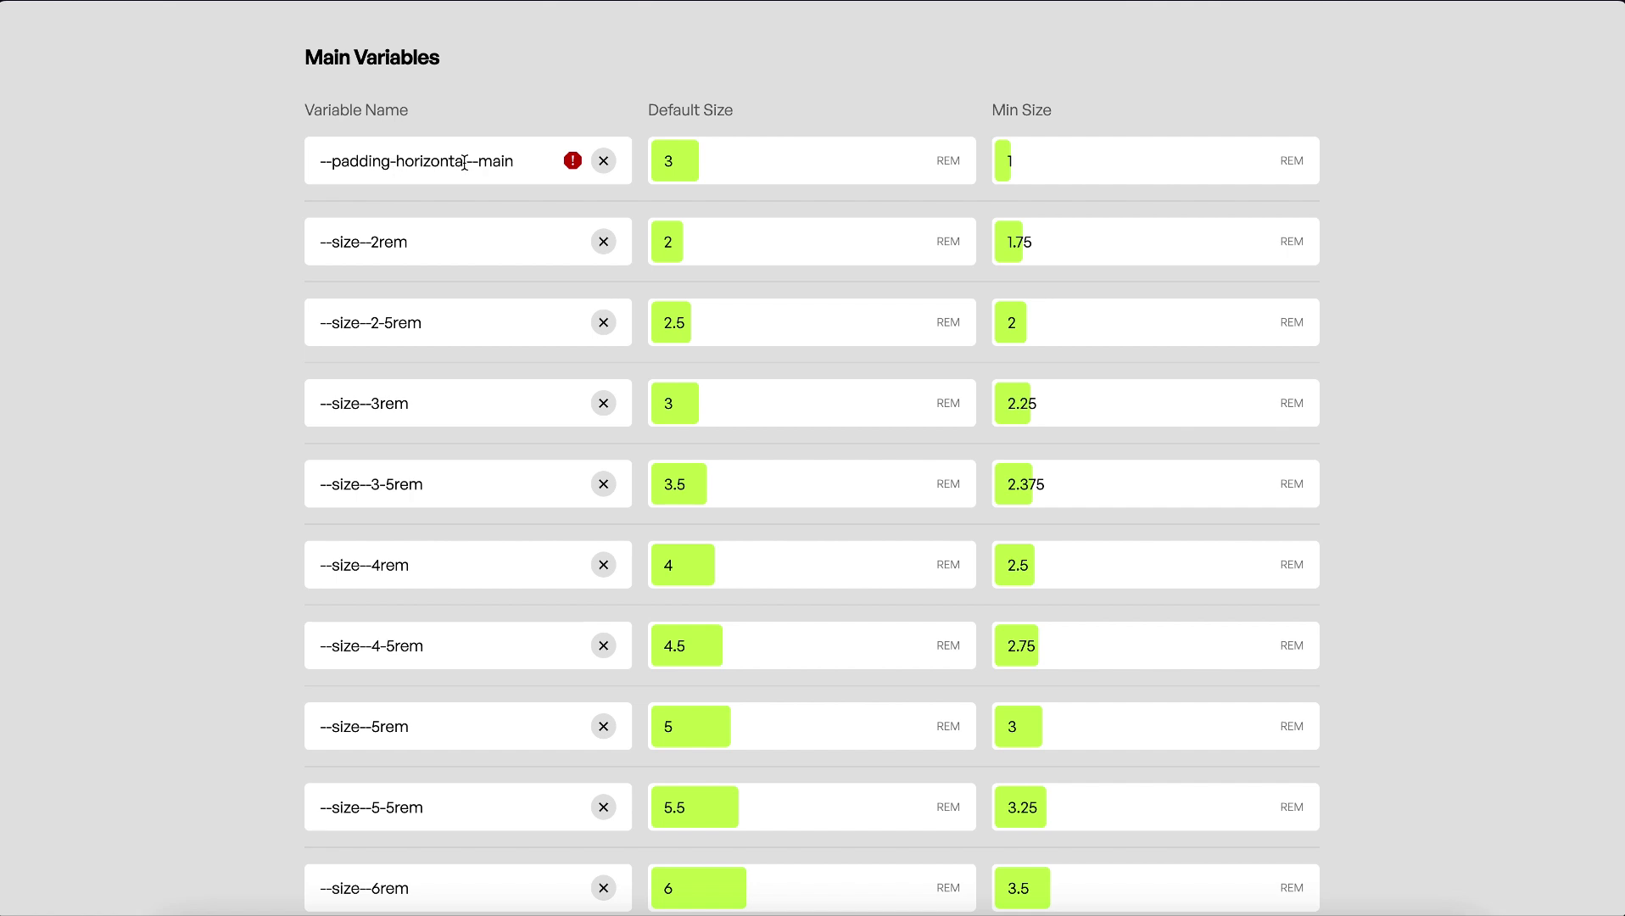
{"action": "scroll", "coordinate": [811, 498], "scroll_direction": "down", "scroll_amount": 20}
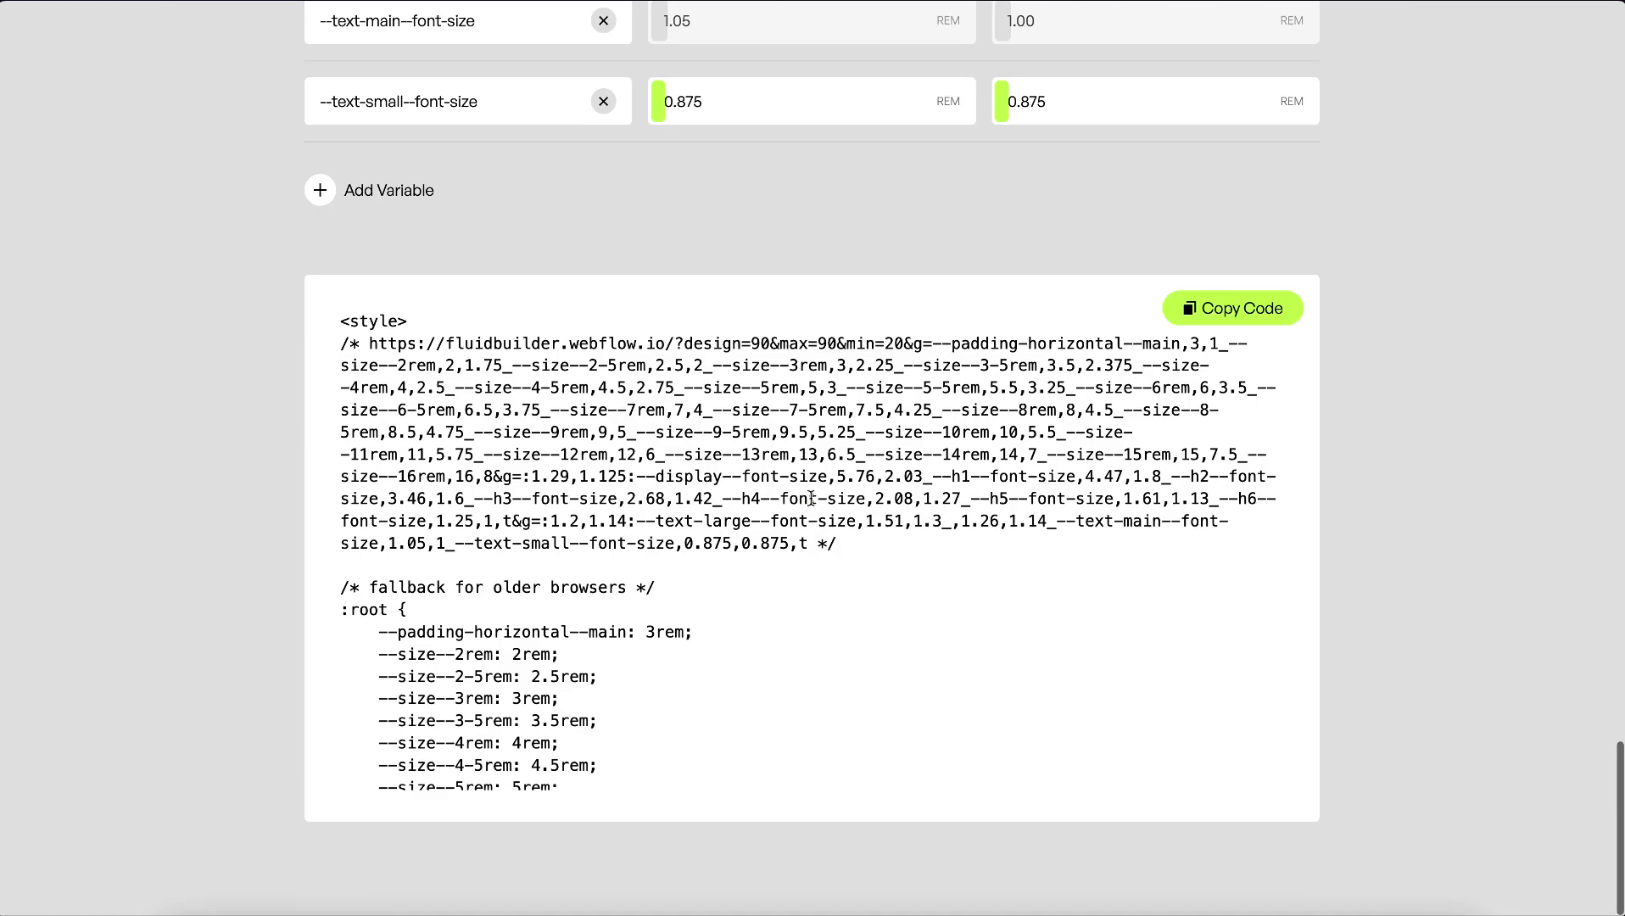
{"action": "left_click", "coordinate": [1196, 310]}
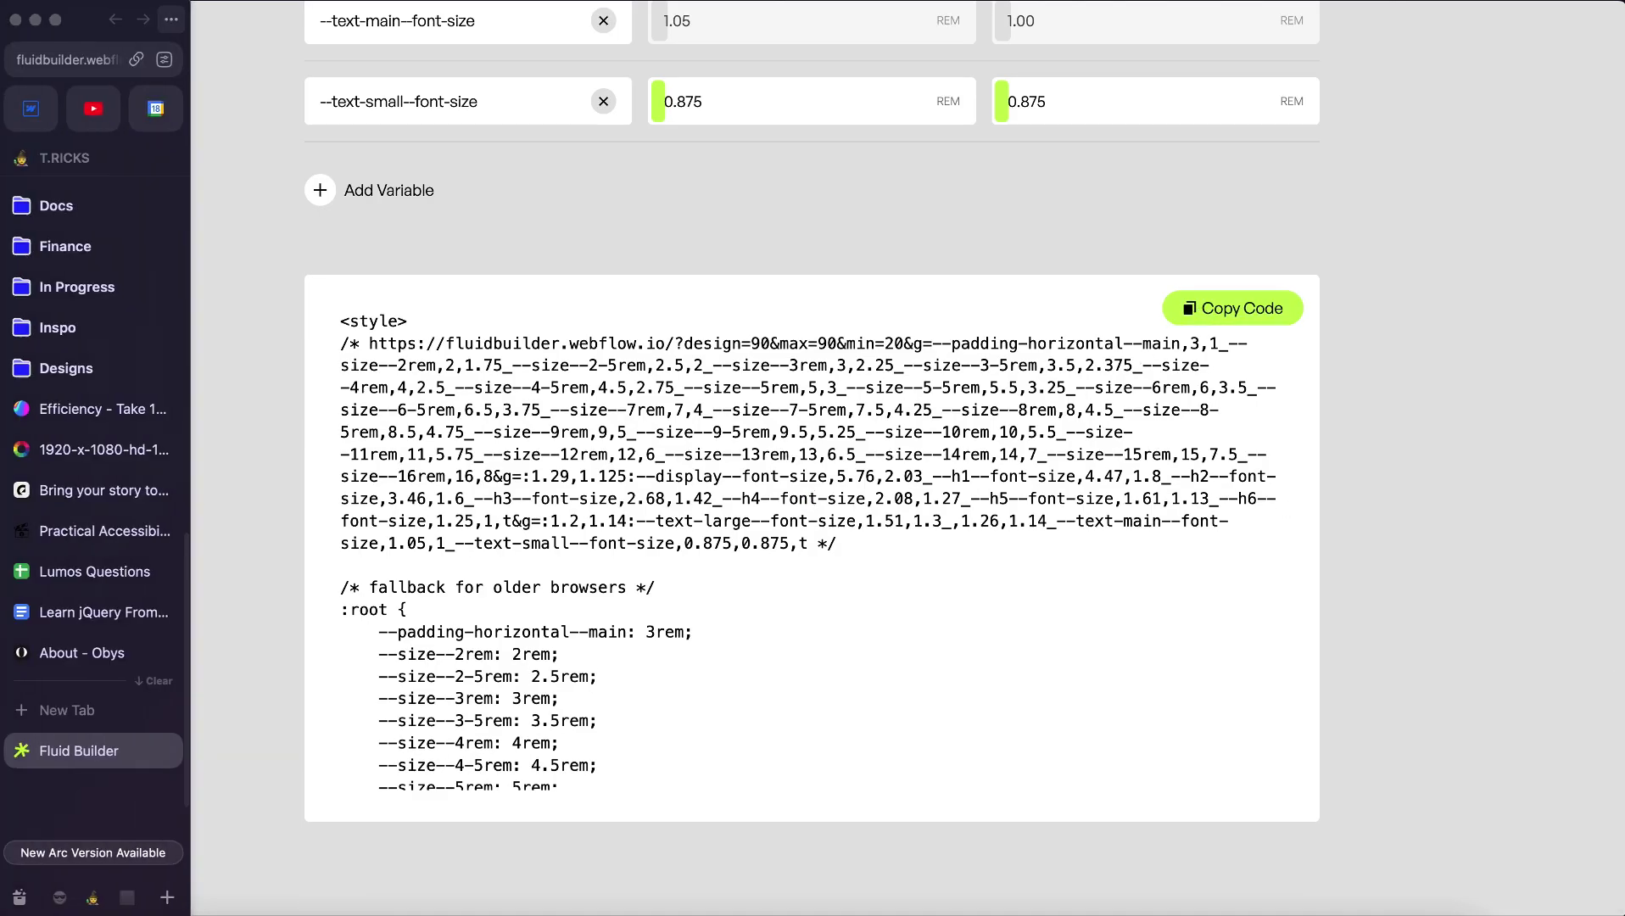
{"action": "left_click", "coordinate": [28, 109]}
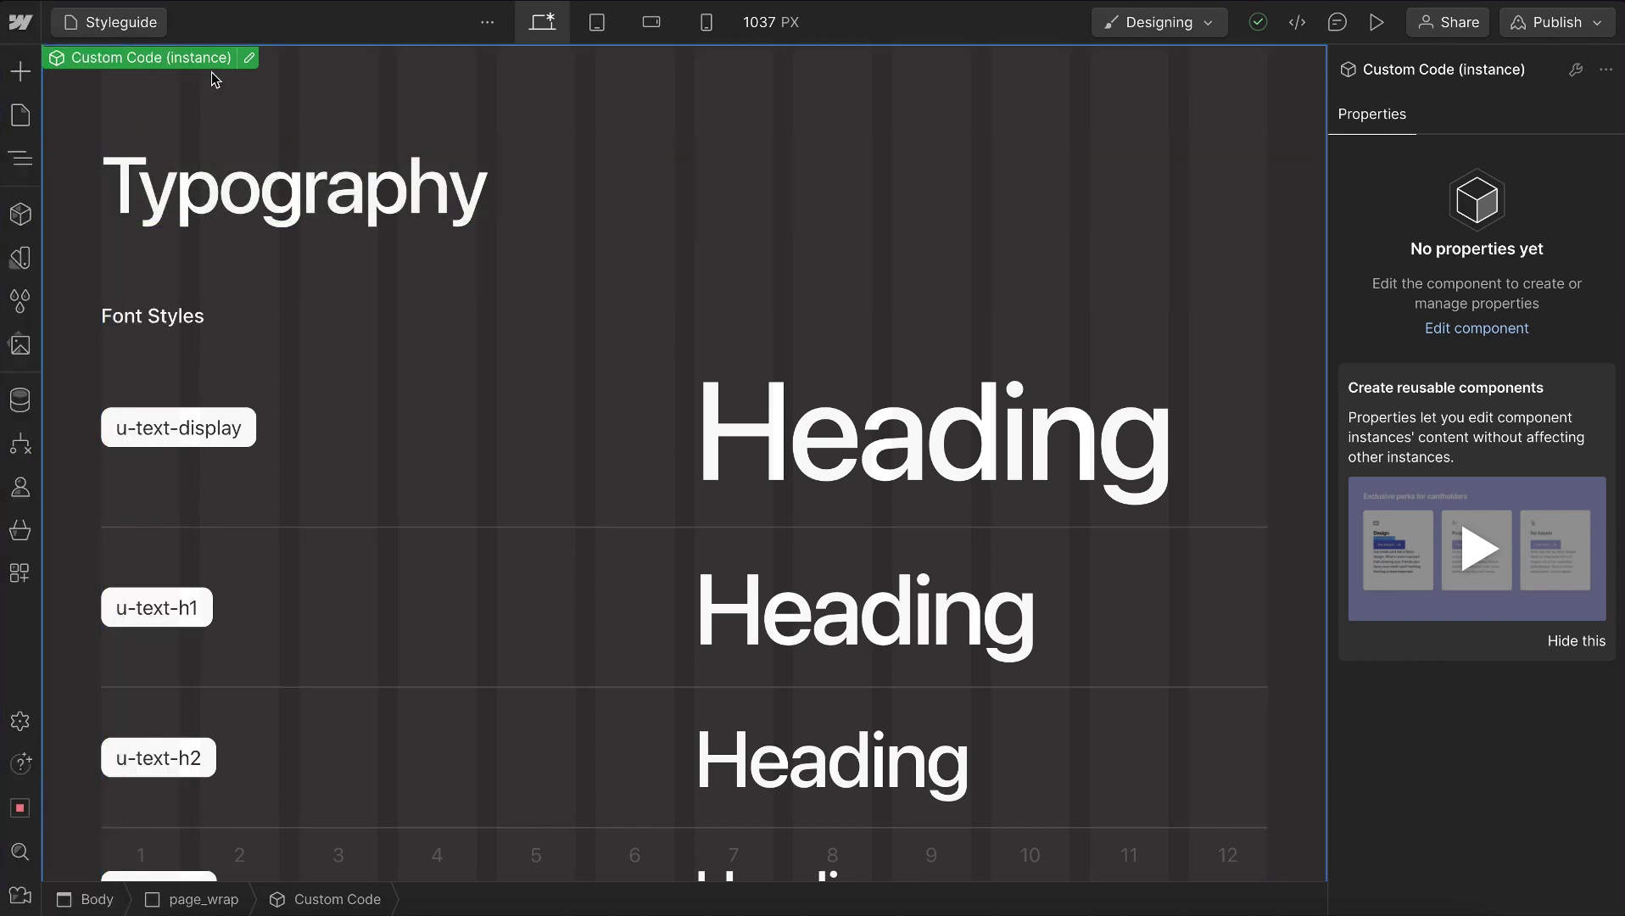
Replace all page_code_responsive code with the pasted Fluid Builder CSS and save it.
{"action": "left_click", "coordinate": [250, 57]}
{"action": "left_click", "coordinate": [20, 158]}
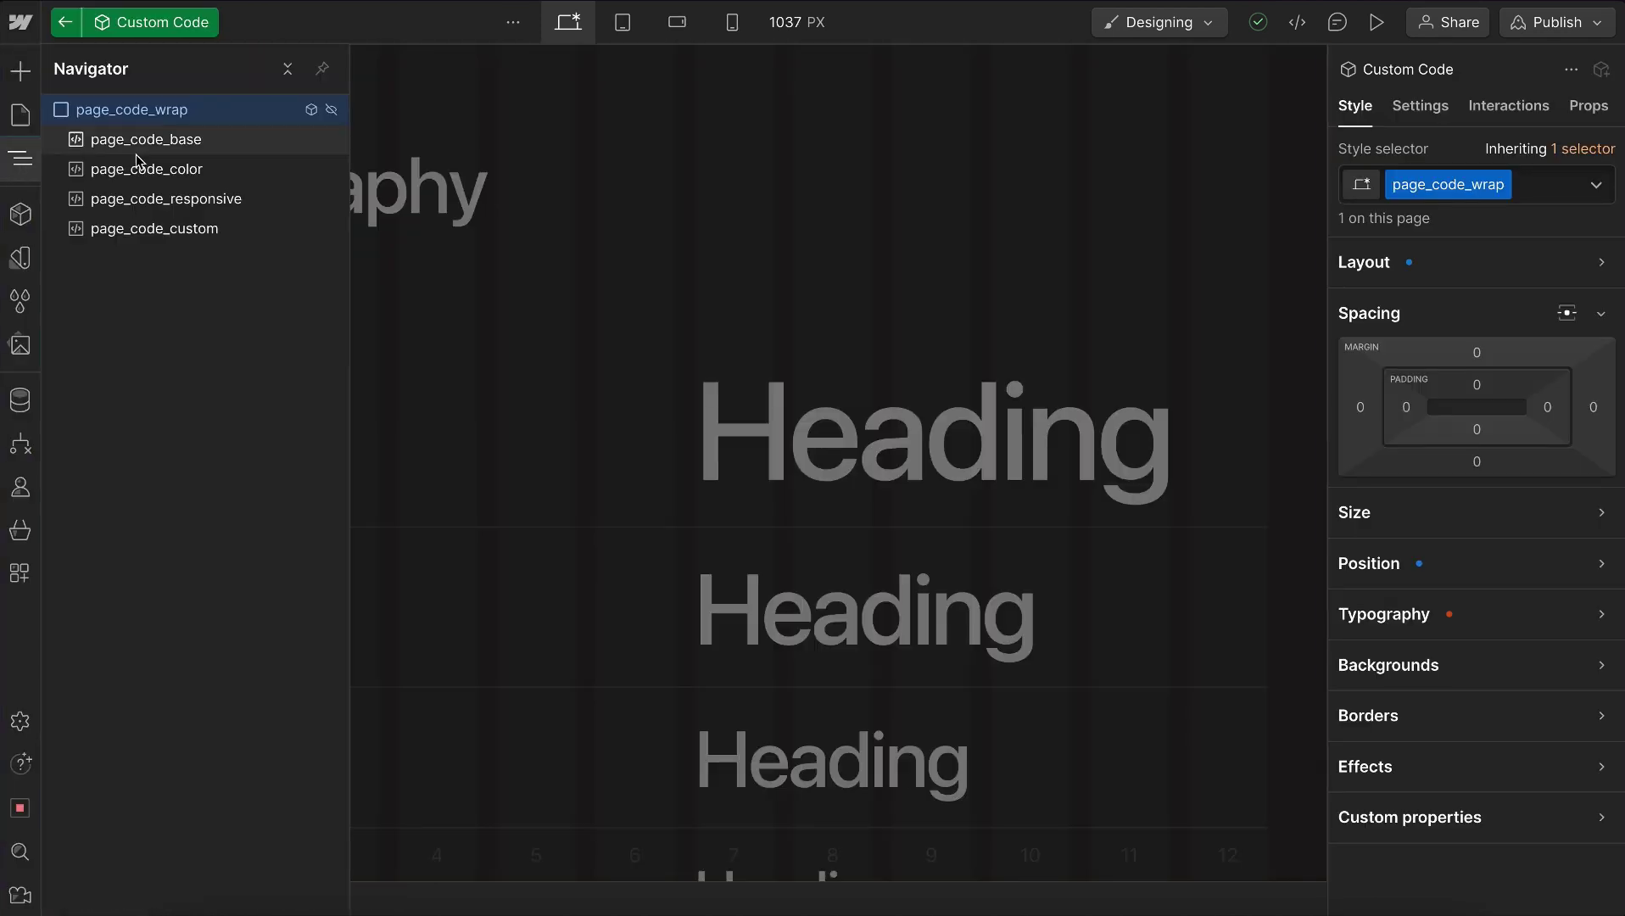
{"action": "left_click", "coordinate": [166, 198]}
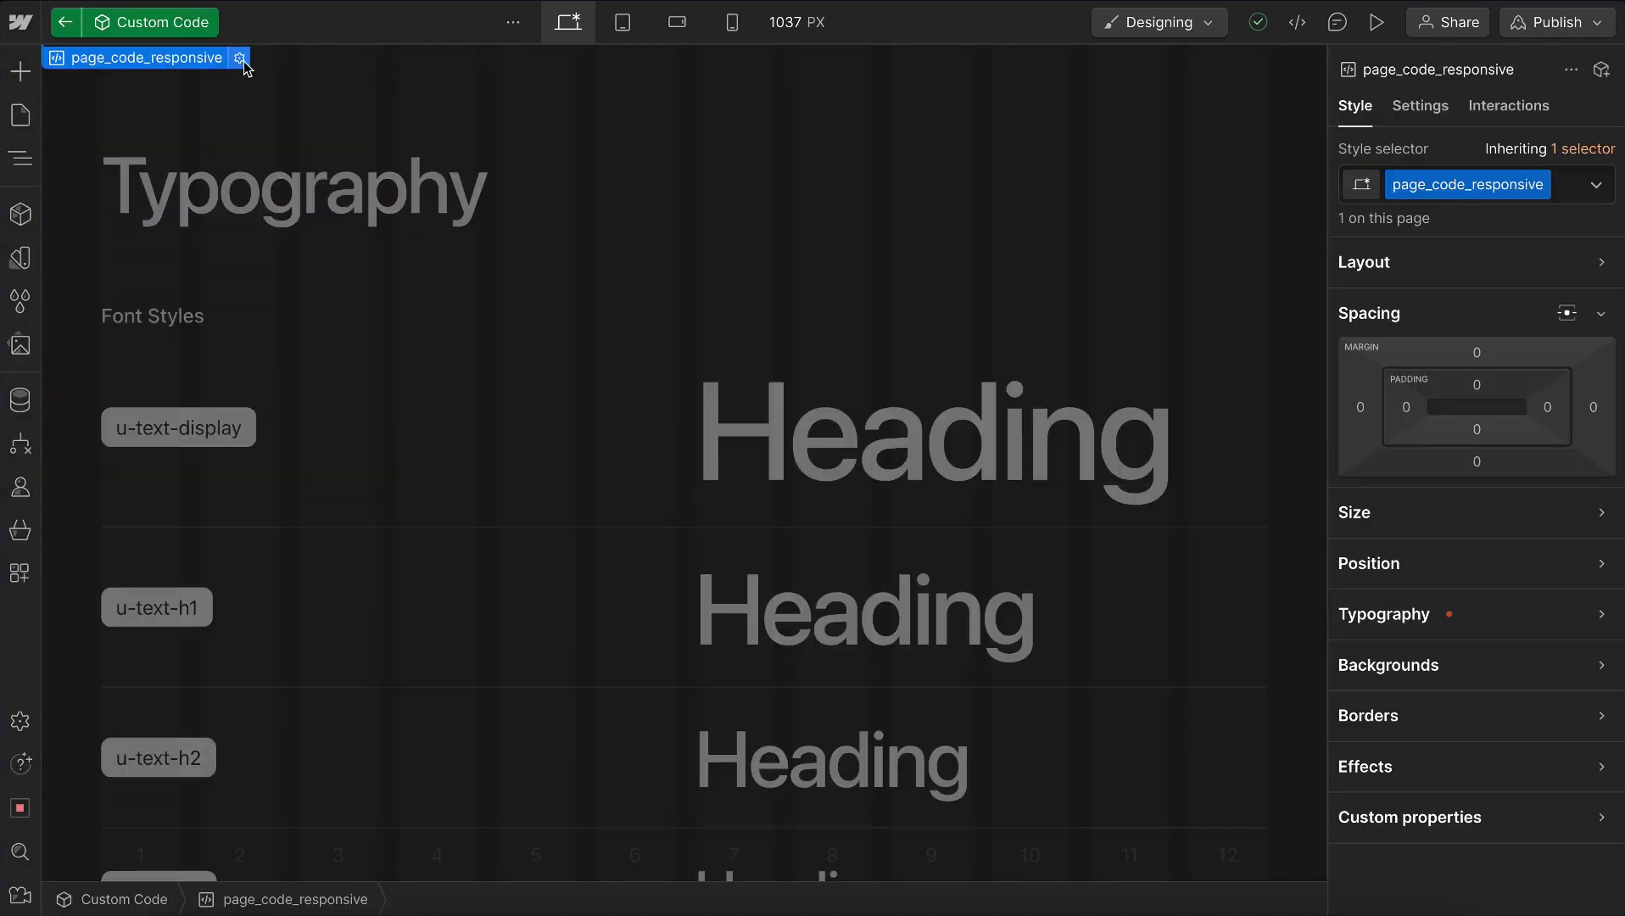
{"action": "left_click", "coordinate": [241, 60]}
{"action": "scroll", "coordinate": [526, 363], "scroll_direction": "up", "scroll_amount": 10}
{"action": "left_click", "coordinate": [492, 252]}
{"action": "key", "text": "ctrl+a"}
{"action": "key", "text": "BackSpace"}
{"action": "key", "text": "ctrl+v"}
{"action": "scroll", "coordinate": [475, 235], "scroll_direction": "up", "scroll_amount": 10}
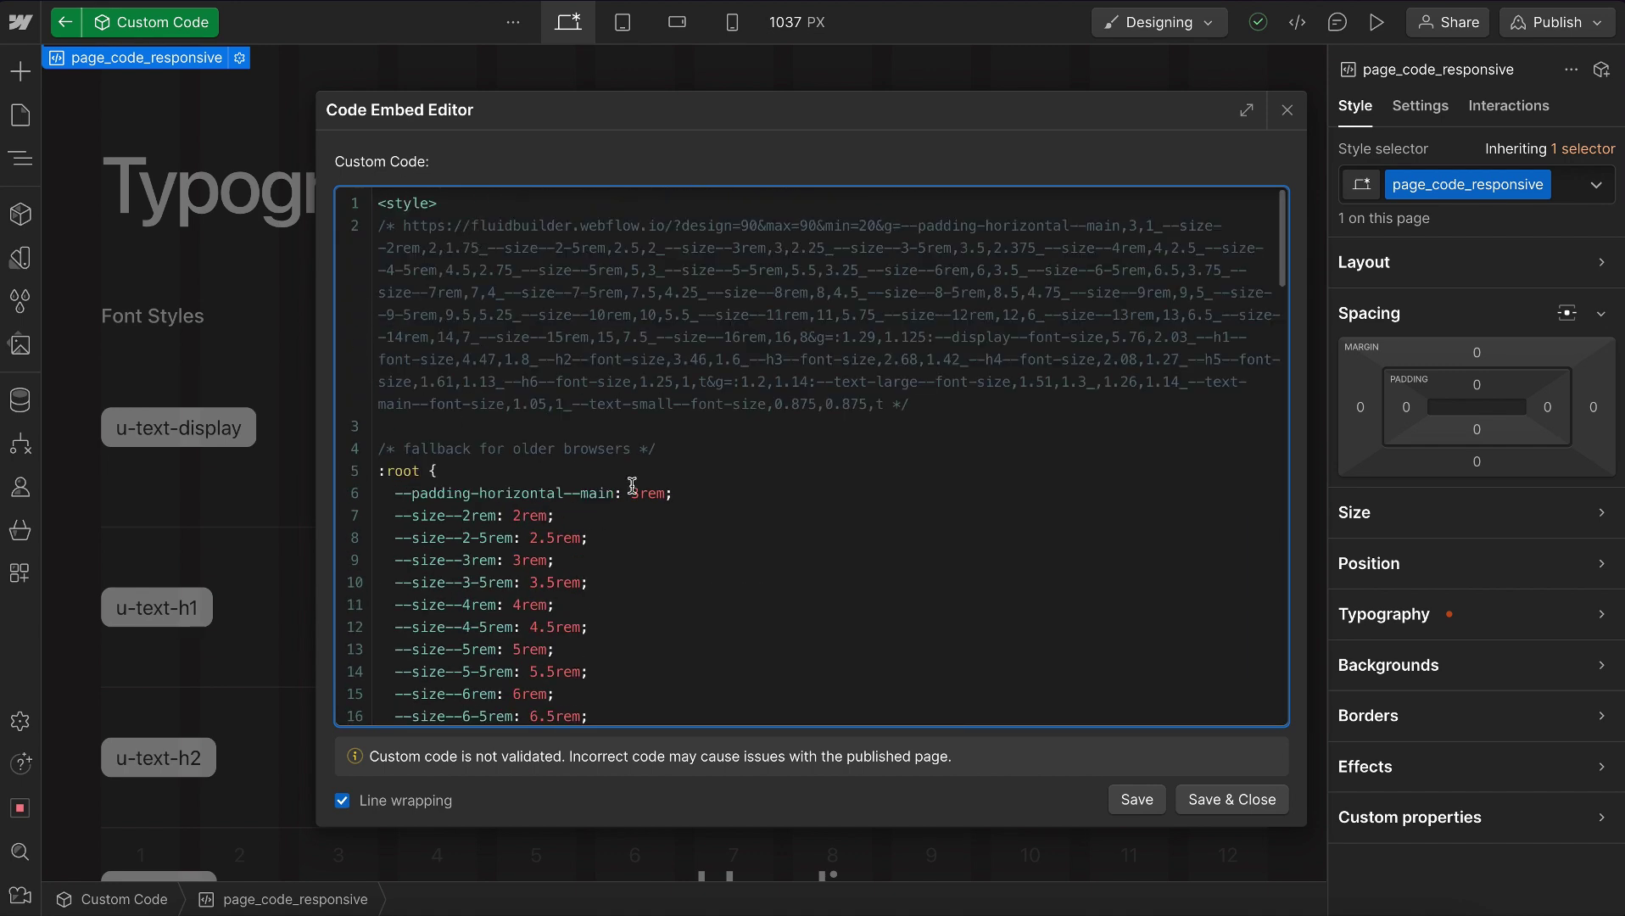
{"action": "left_click", "coordinate": [1239, 798]}
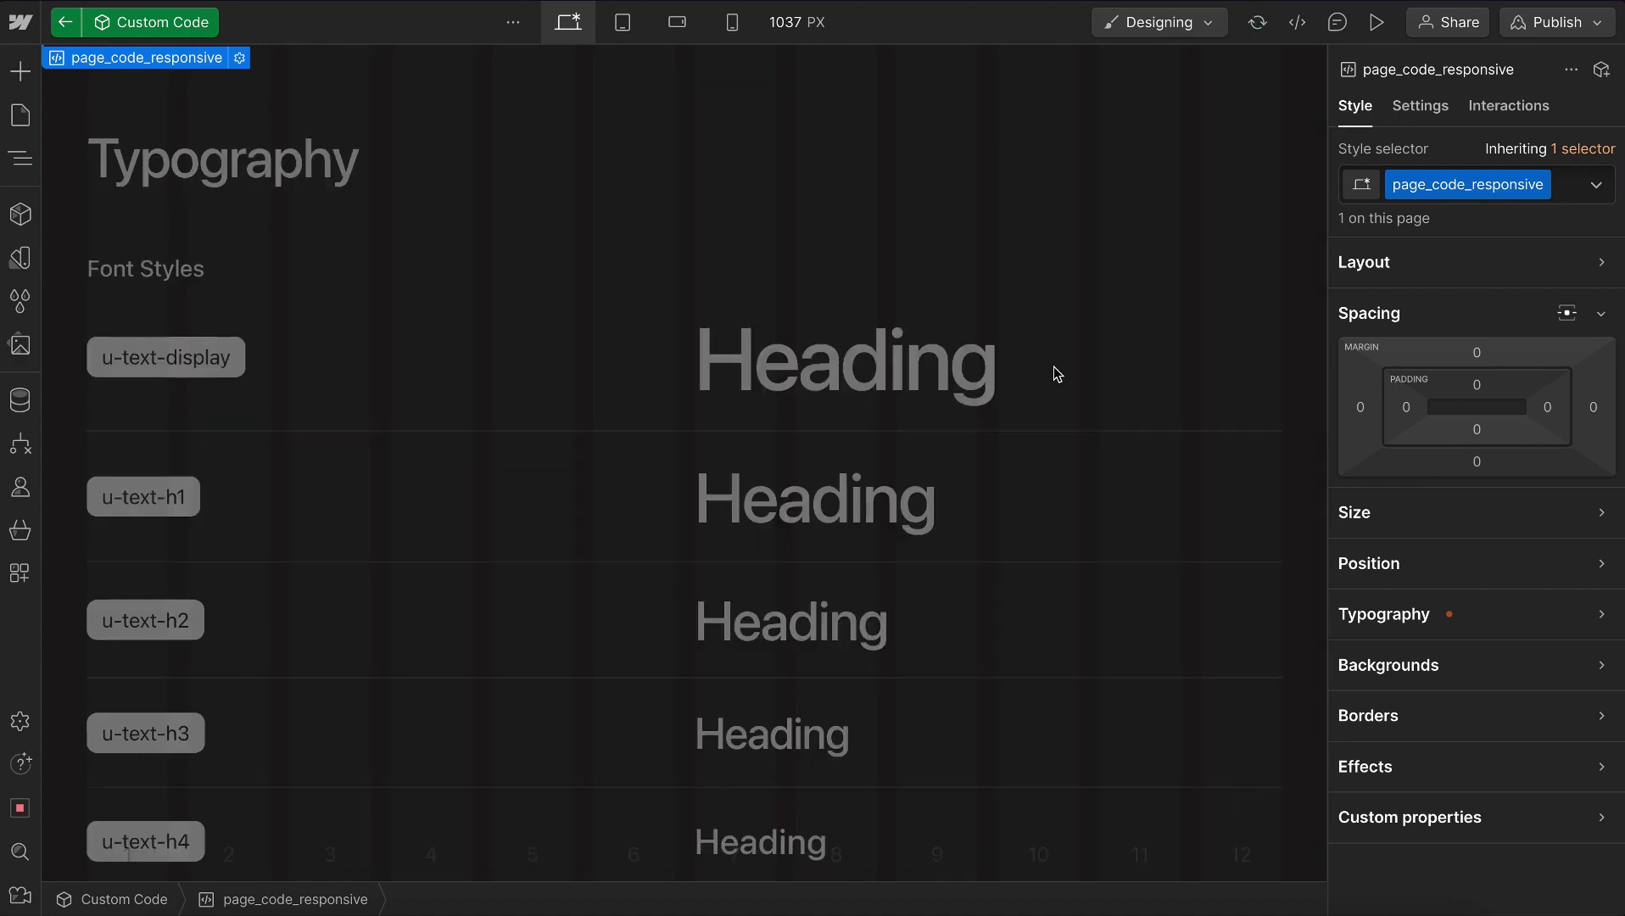
Preview the page at tablet width, then widen it back to full desktop width.
{"action": "left_click", "coordinate": [1058, 374]}
{"action": "left_click", "coordinate": [1375, 24]}
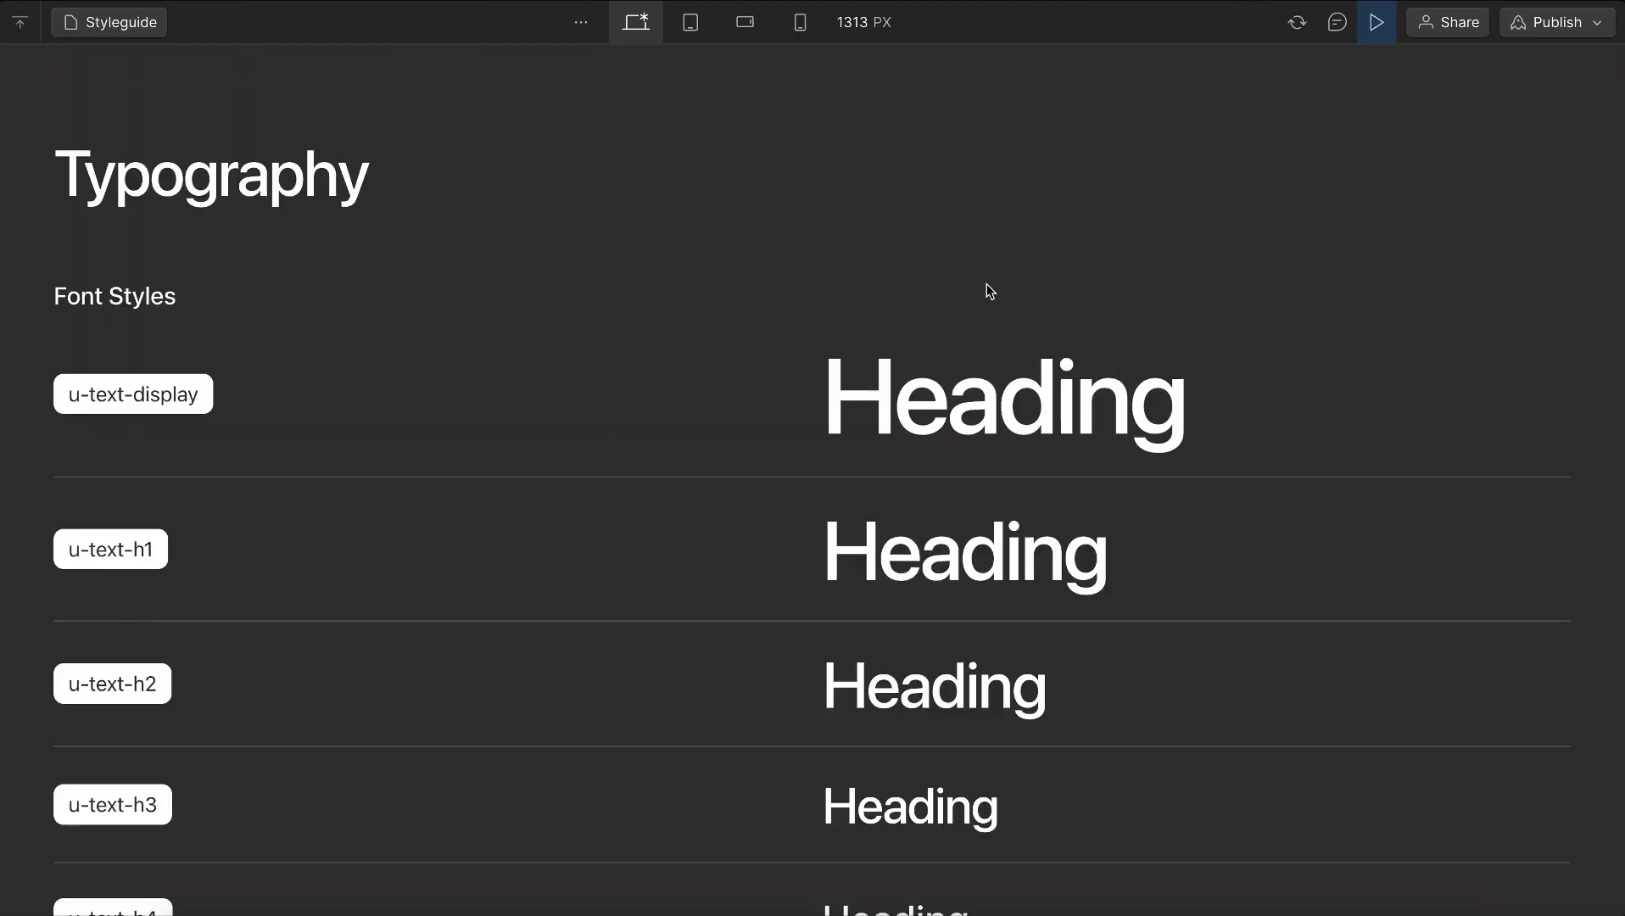
{"action": "left_click", "coordinate": [690, 22]}
{"action": "left_click_drag", "start_coordinate": [1299, 473], "coordinate": [995, 458]}
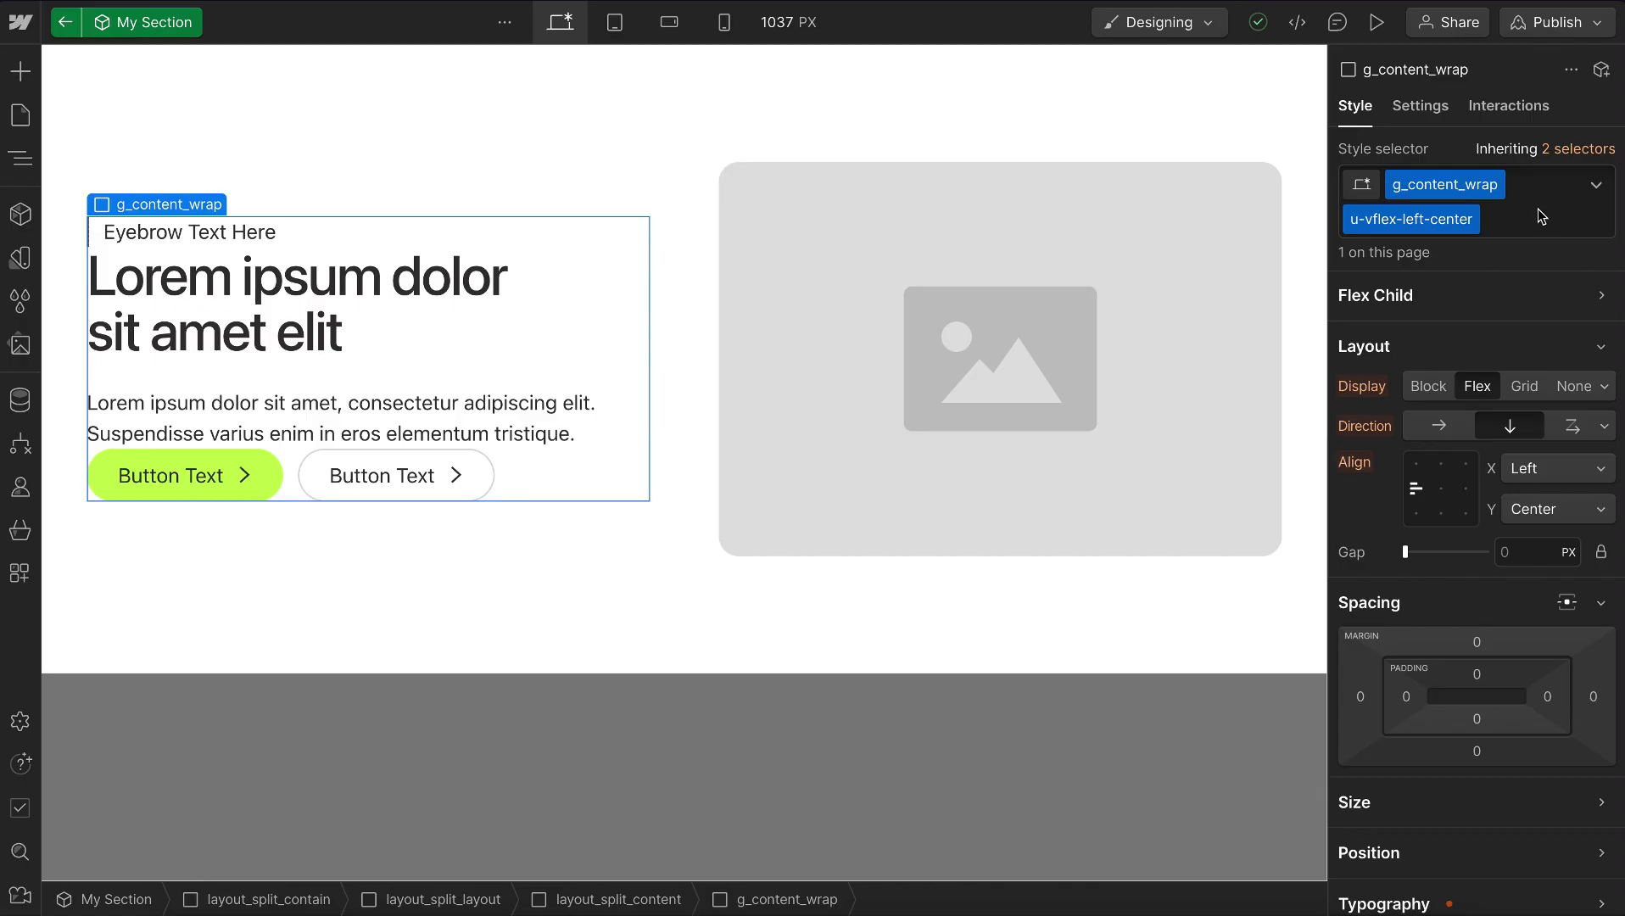
Give g_content_wrap the u-gap-medium combo class and inspect the variable behind its gap.
{"action": "left_click", "coordinate": [1542, 216]}
{"action": "type", "text": "u-gap-"}
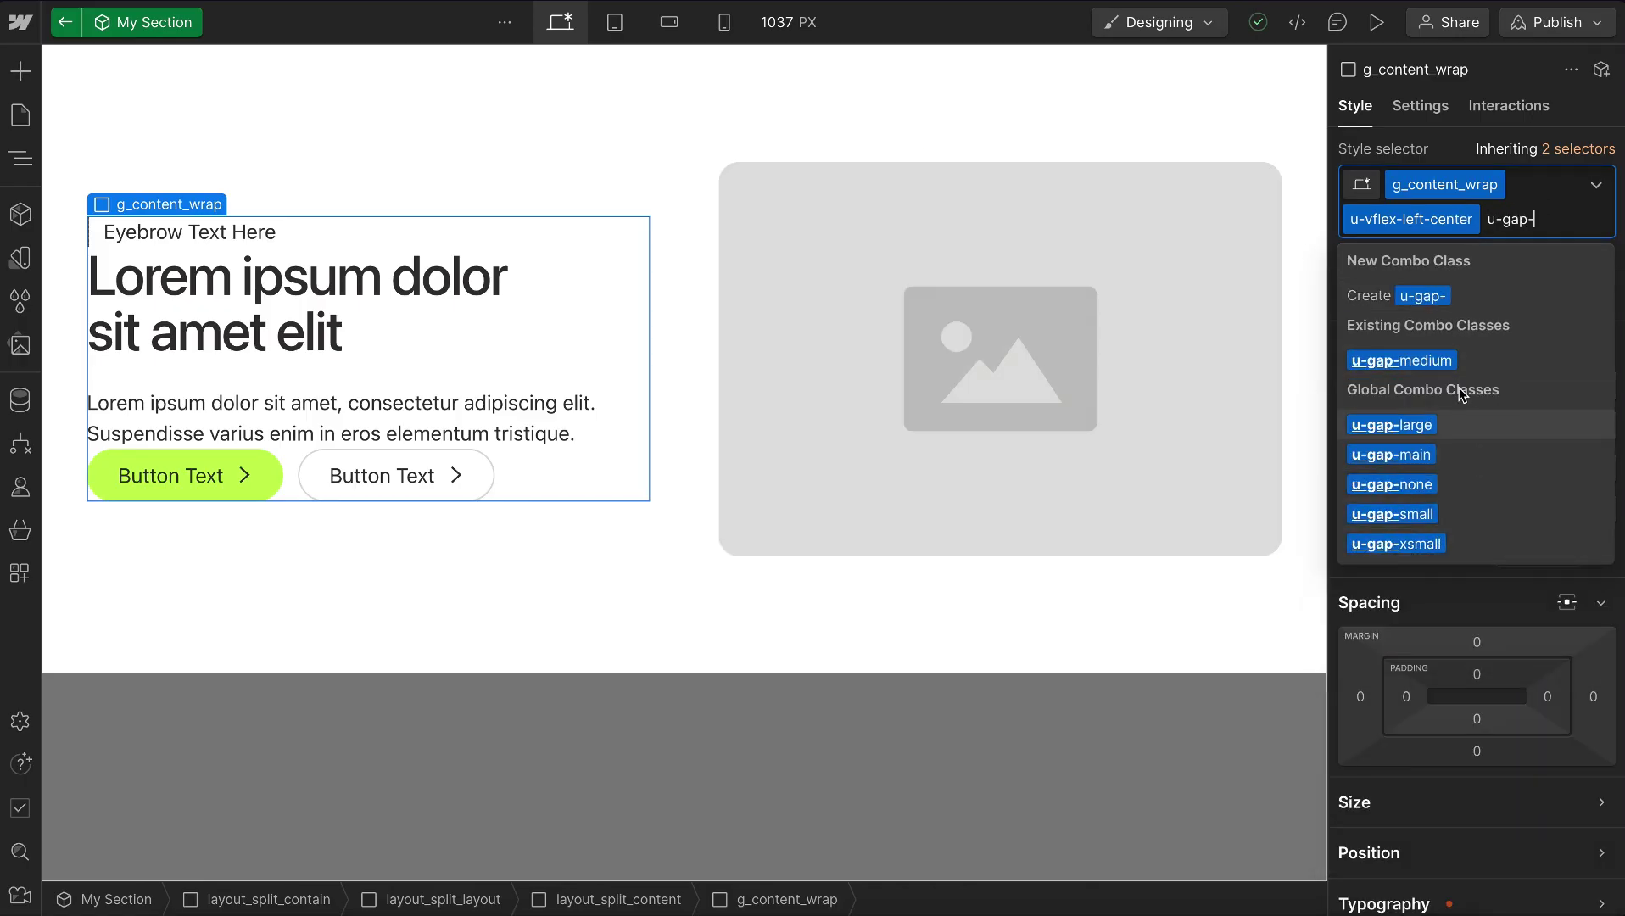
{"action": "left_click", "coordinate": [1433, 363]}
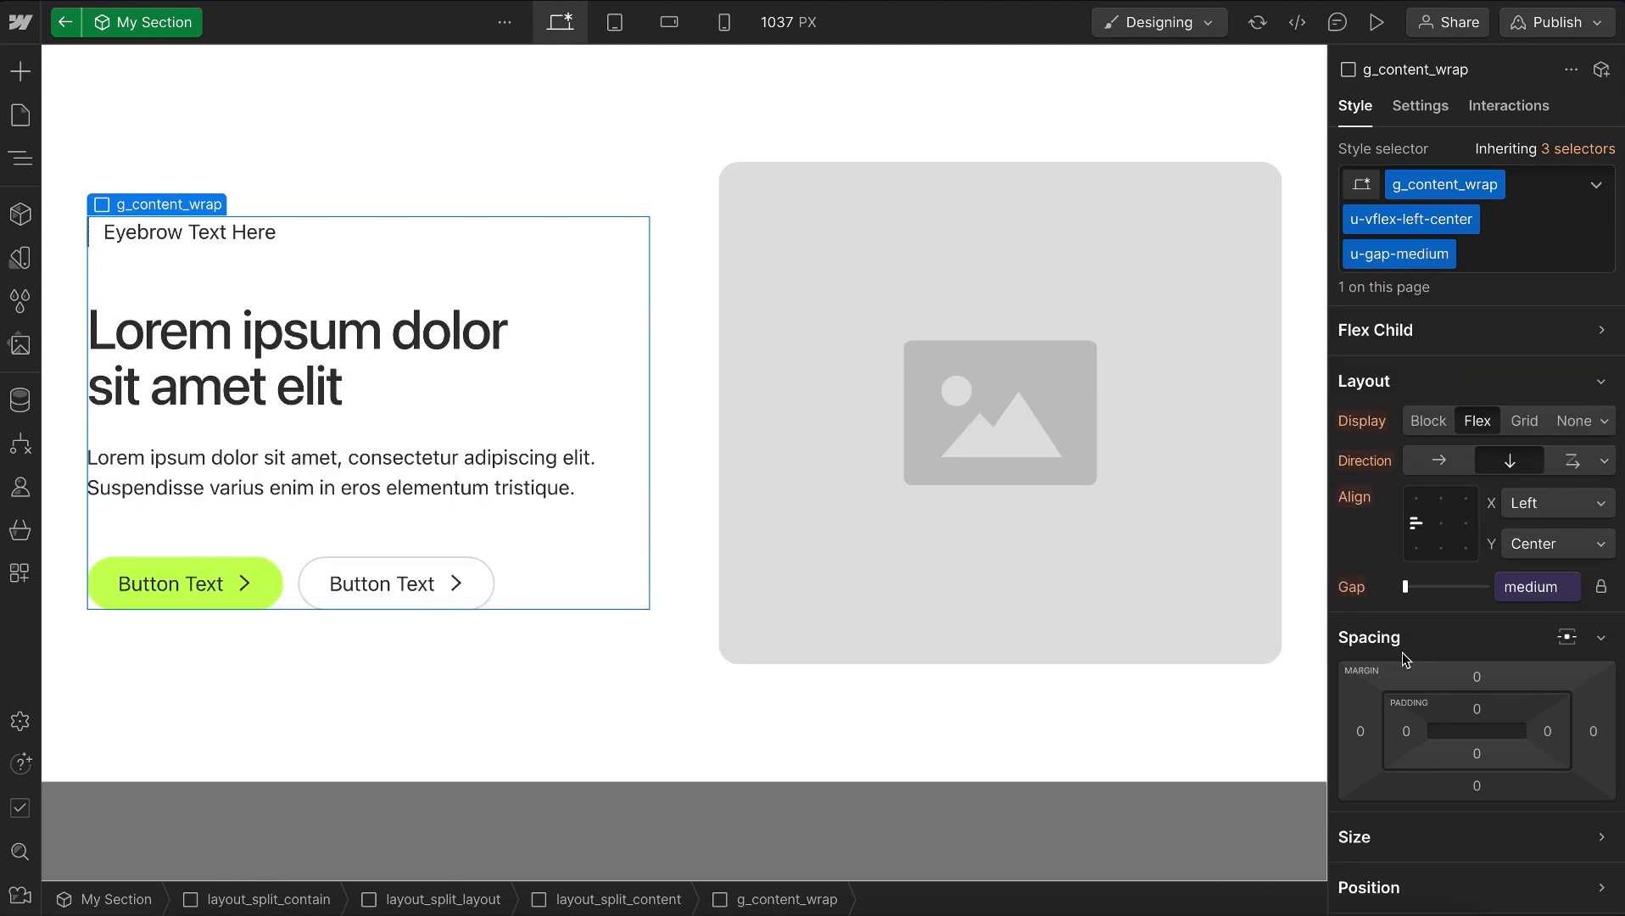
{"action": "left_click", "coordinate": [1512, 589]}
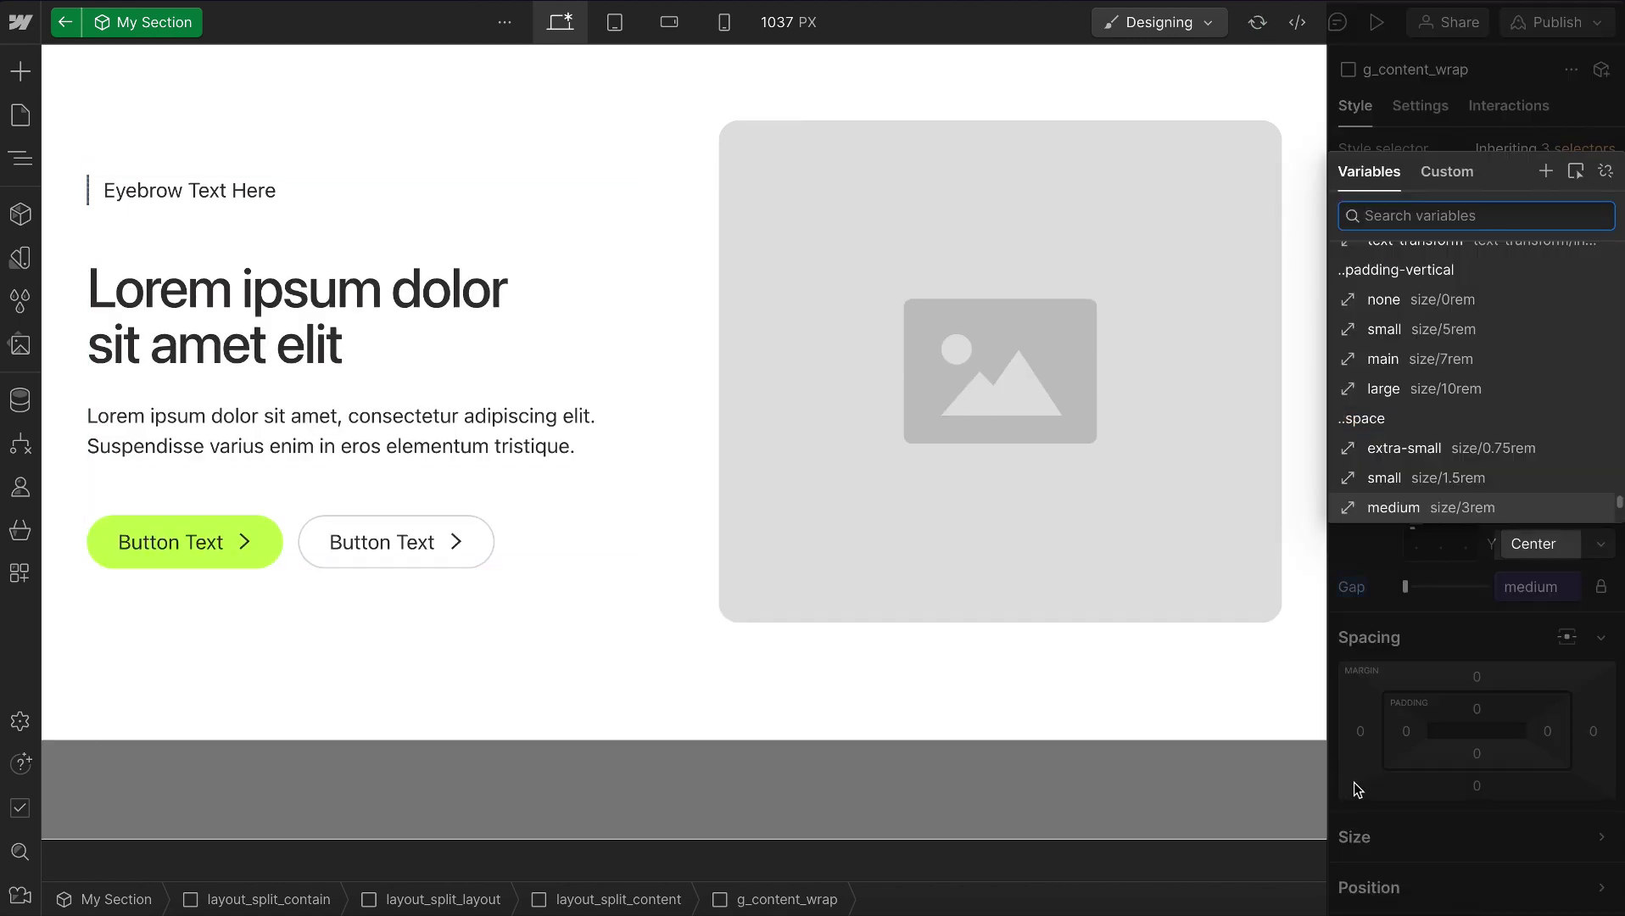
{"action": "left_click", "coordinate": [1458, 649]}
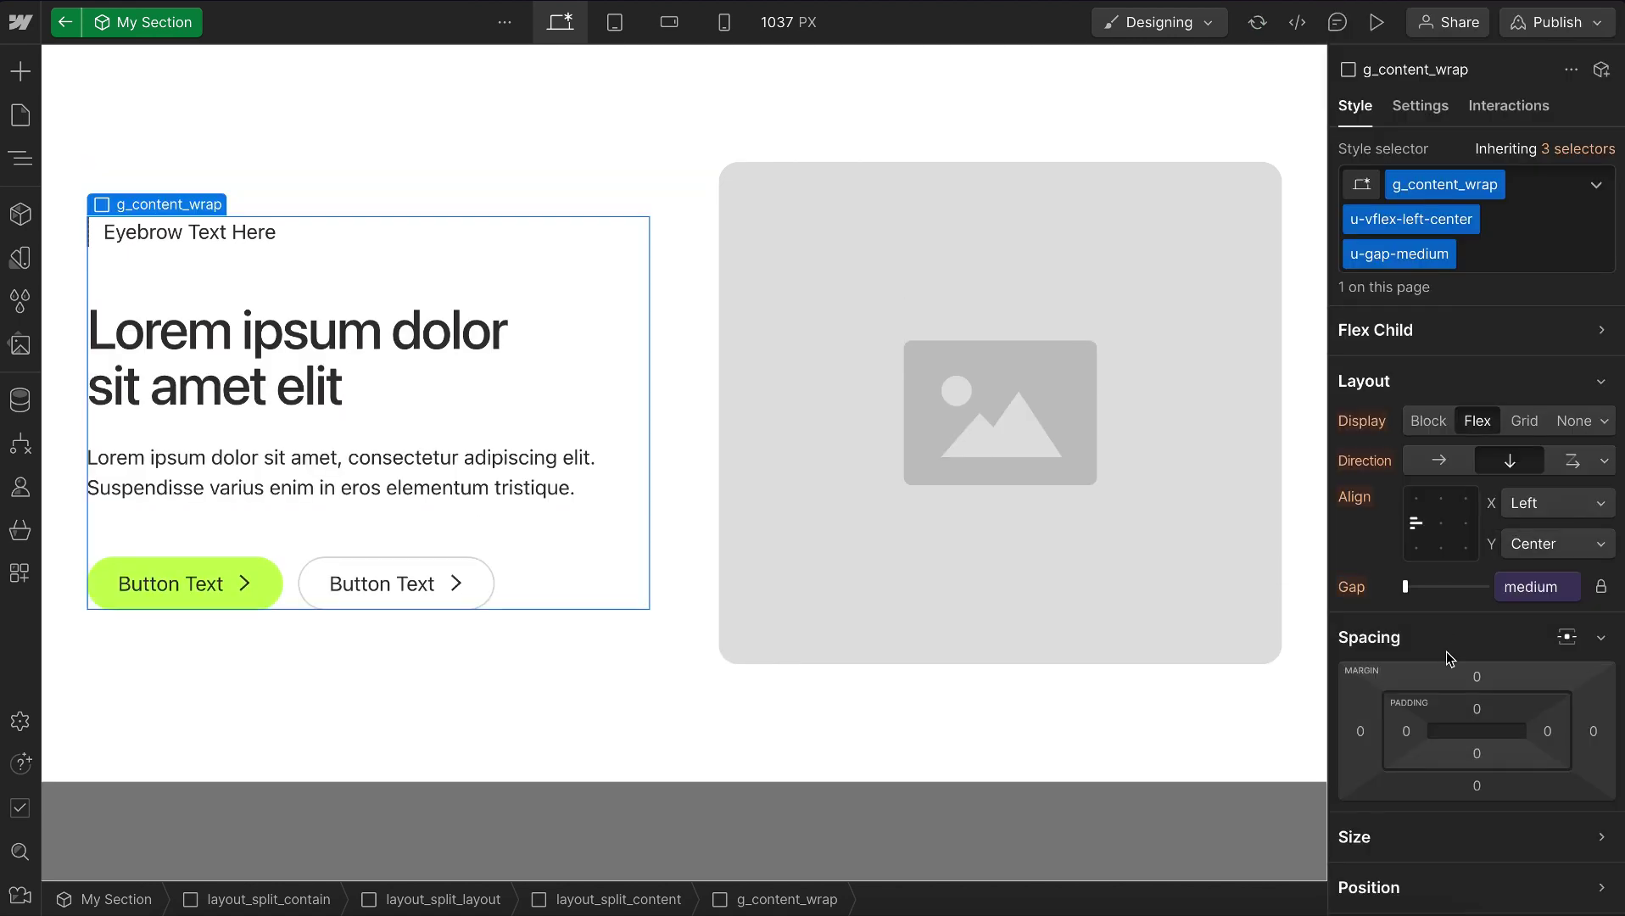